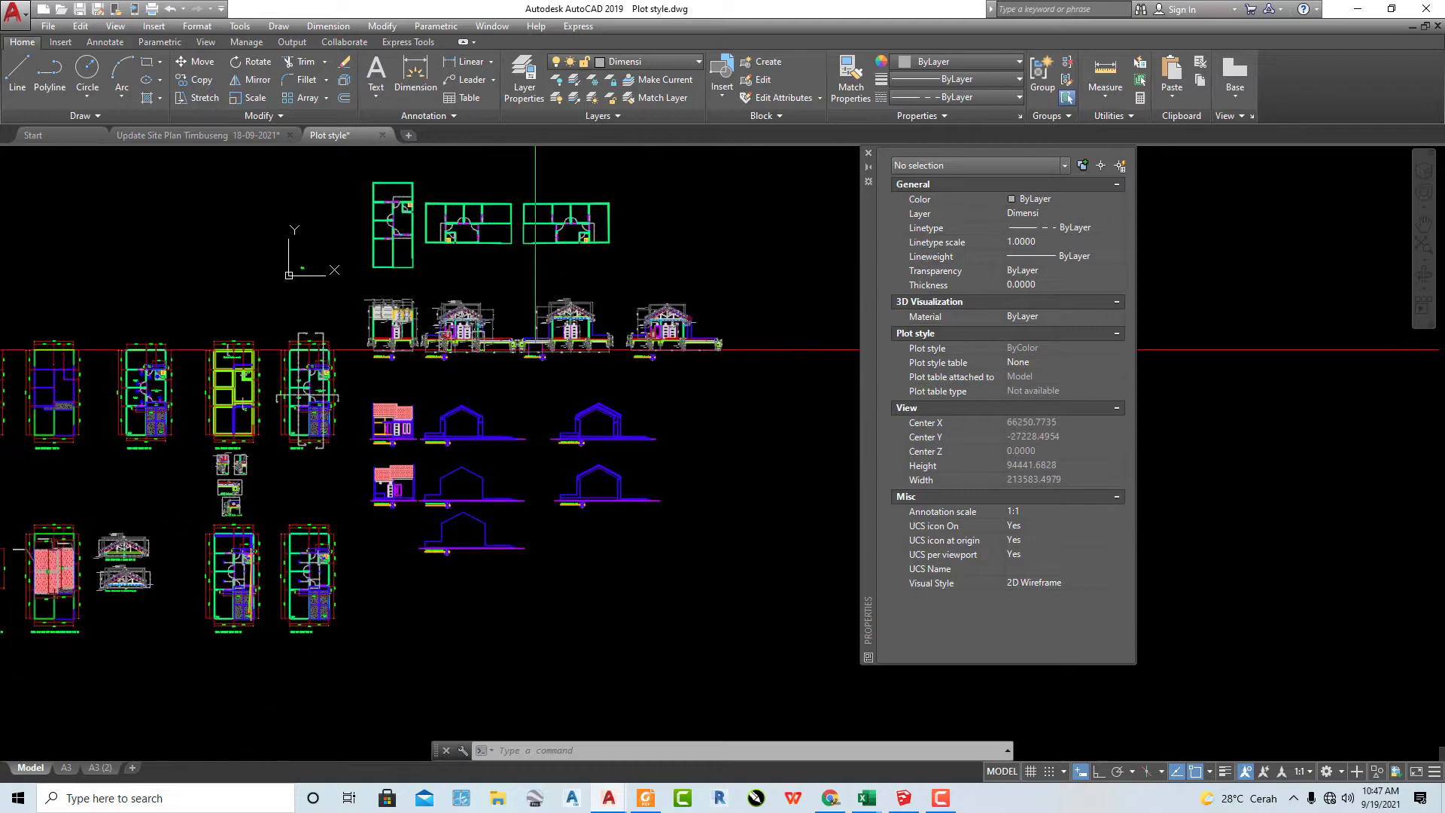
Locate the POTONGAN 1 - 1 section among the drawings.
middle_drag(545, 352, 555, 347)
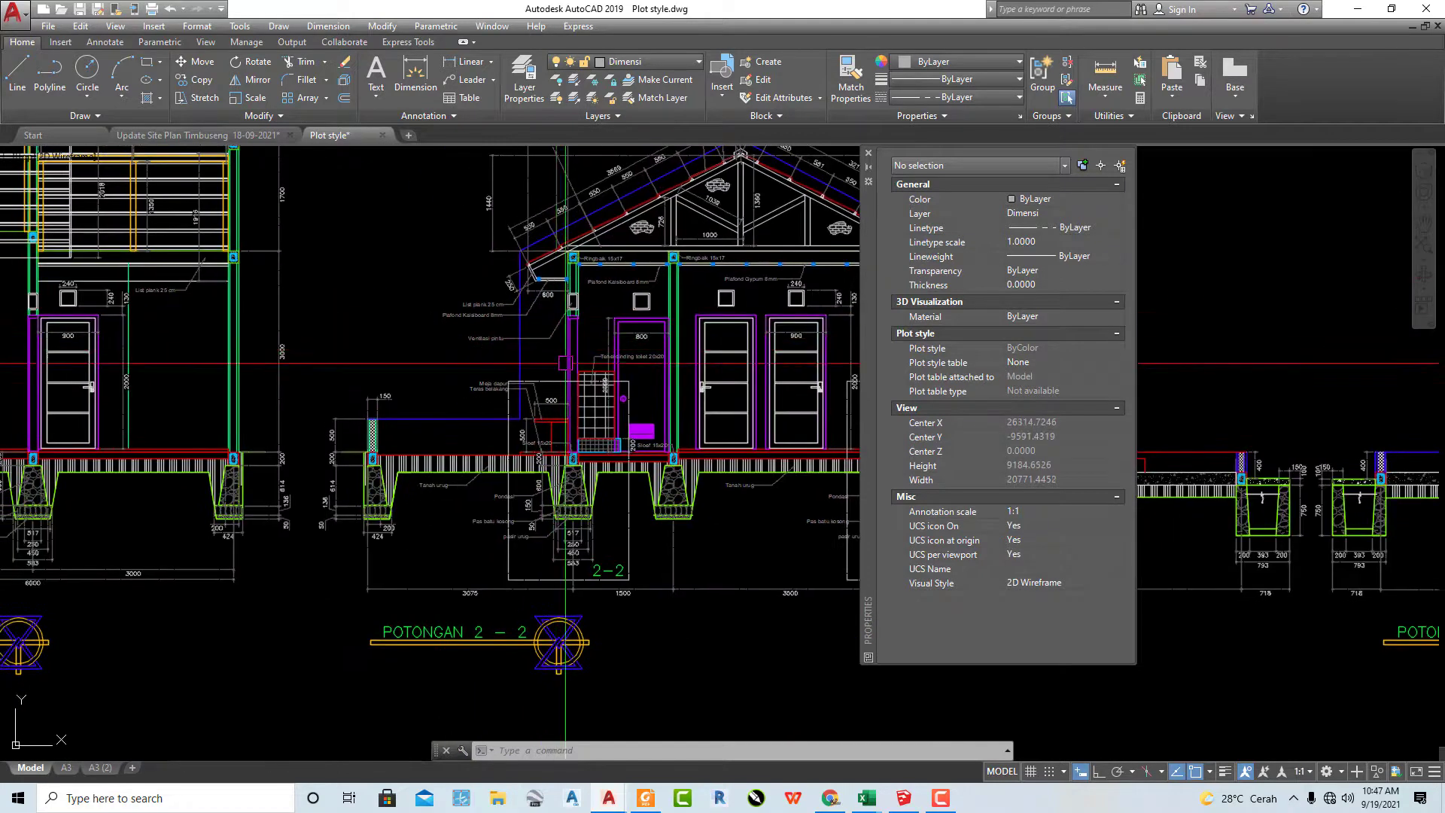
mouse_move(593, 452)
middle_down()
mouse_move(619, 508)
mouse_move(829, 493)
middle_up()
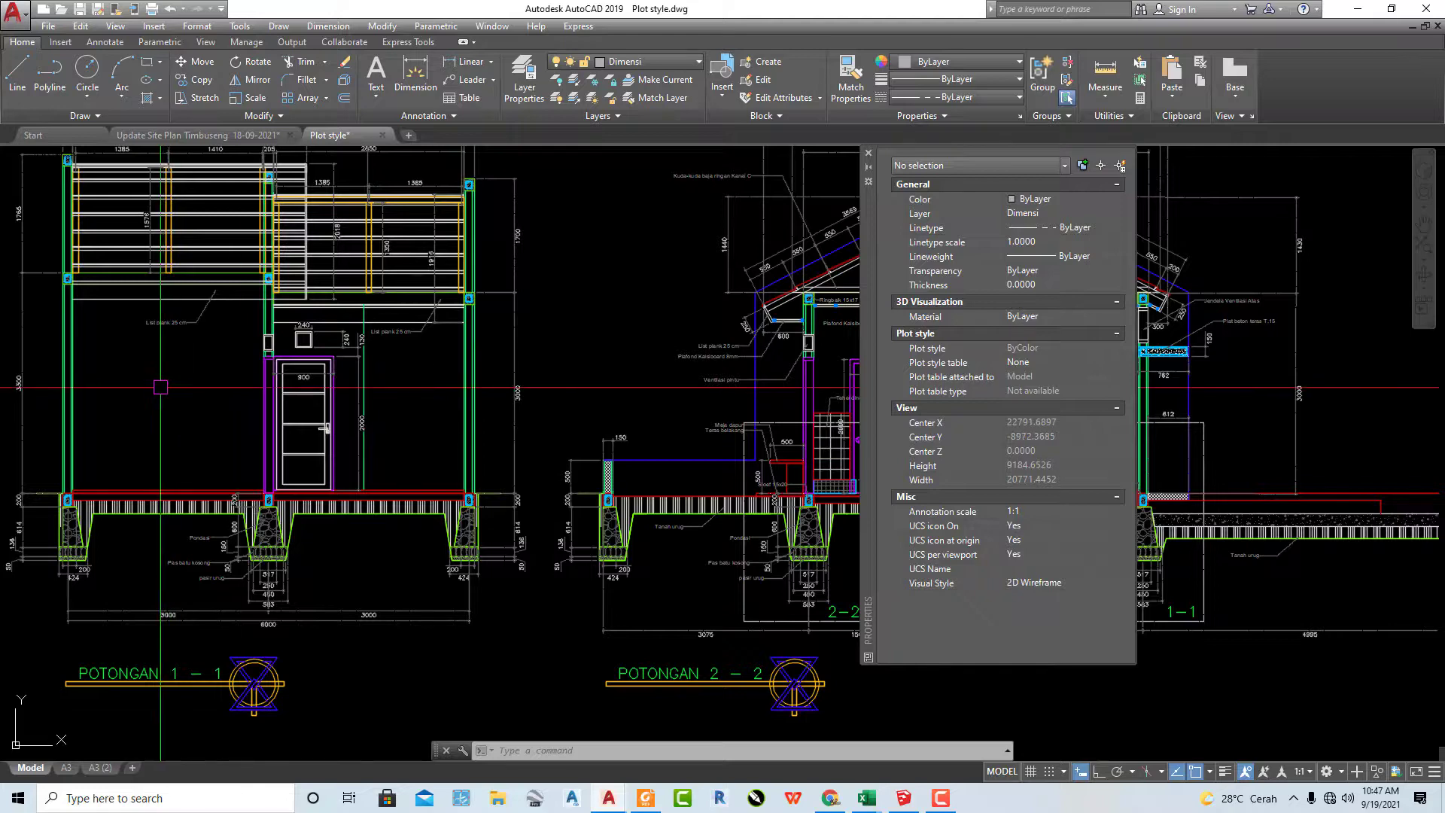
scroll(195, 399, up, 3)
scroll(379, 423, down, 4)
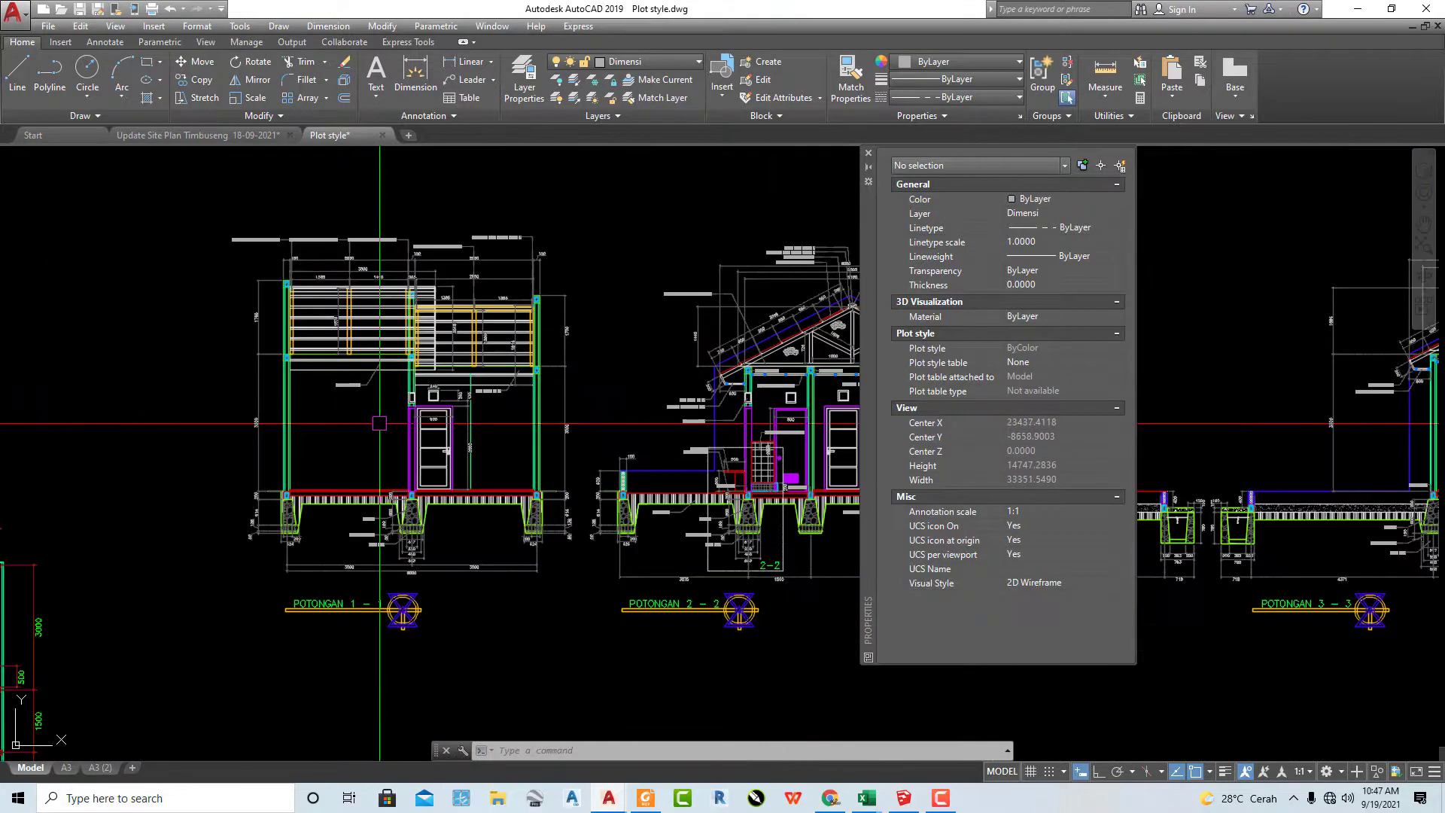
text(xl)
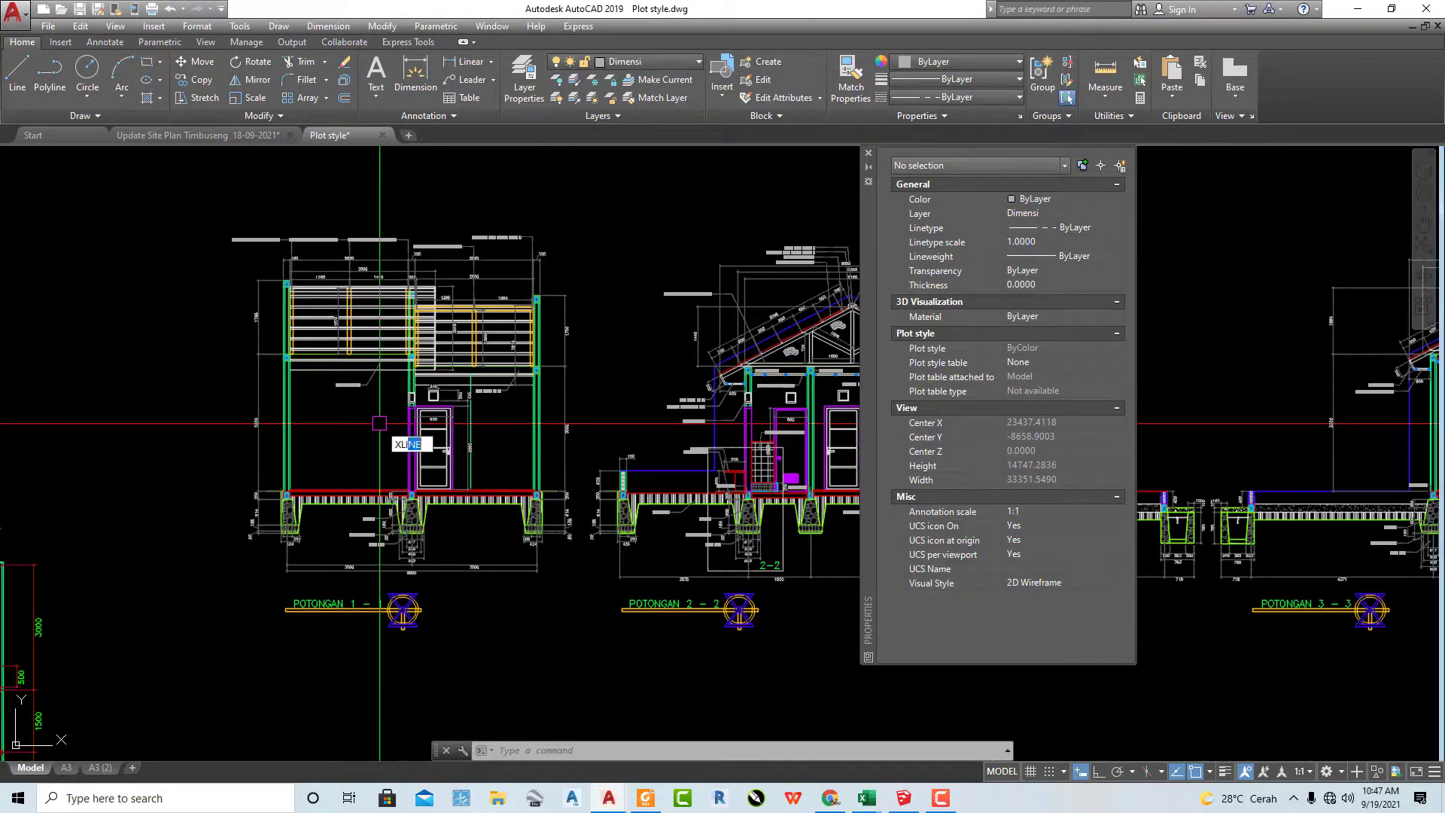
key(Return)
key(Escape)
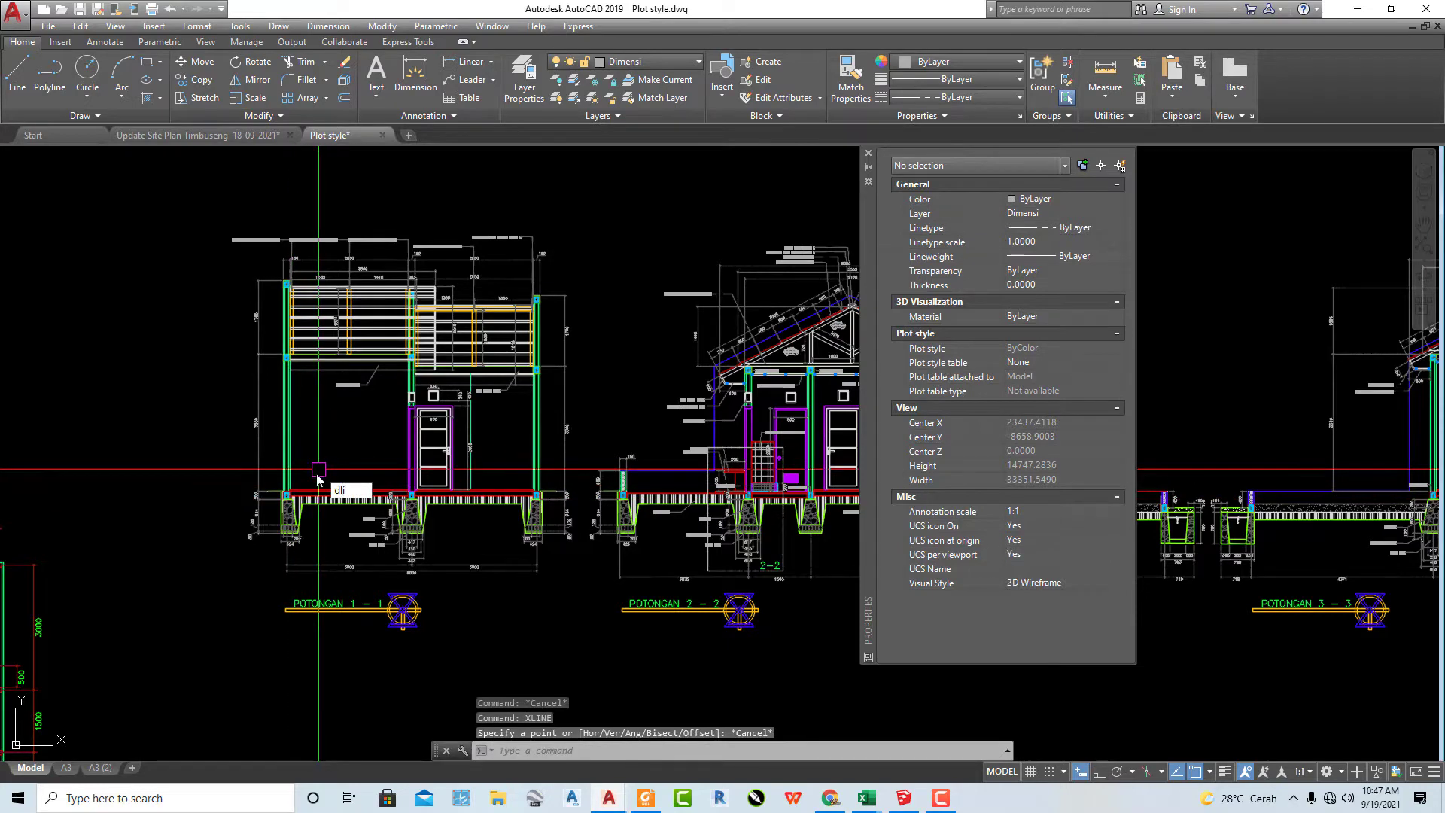
Add a vertical linear dimension for the left outer column of POTONGAN 1 - 1, from the sloof top to the ring beam underside, placed outside the wall.
text(dli)
key(Return)
scroll(318, 480, up, 6)
click(154, 527)
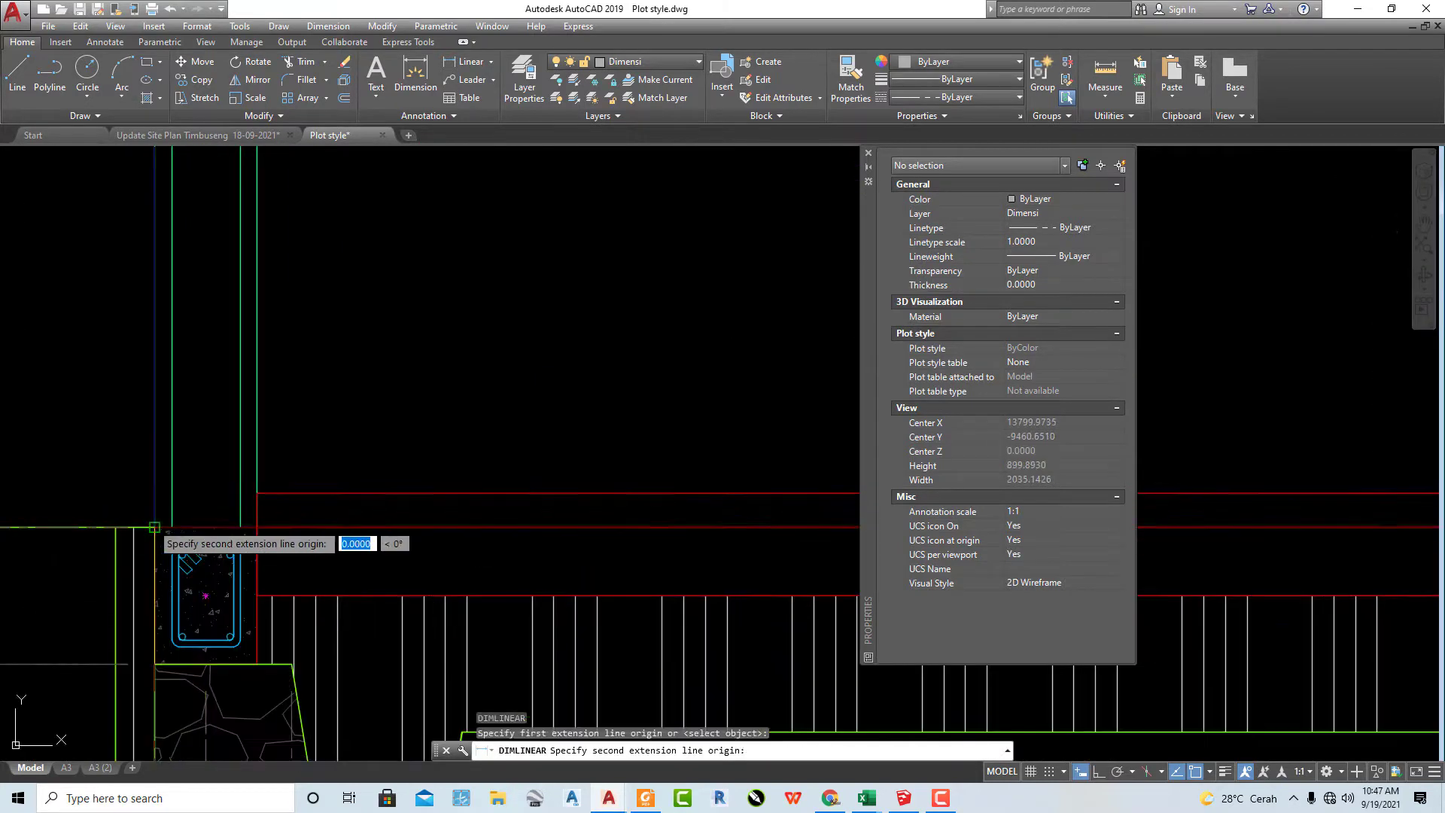
scroll(154, 527, down, 8)
scroll(295, 396, up, 8)
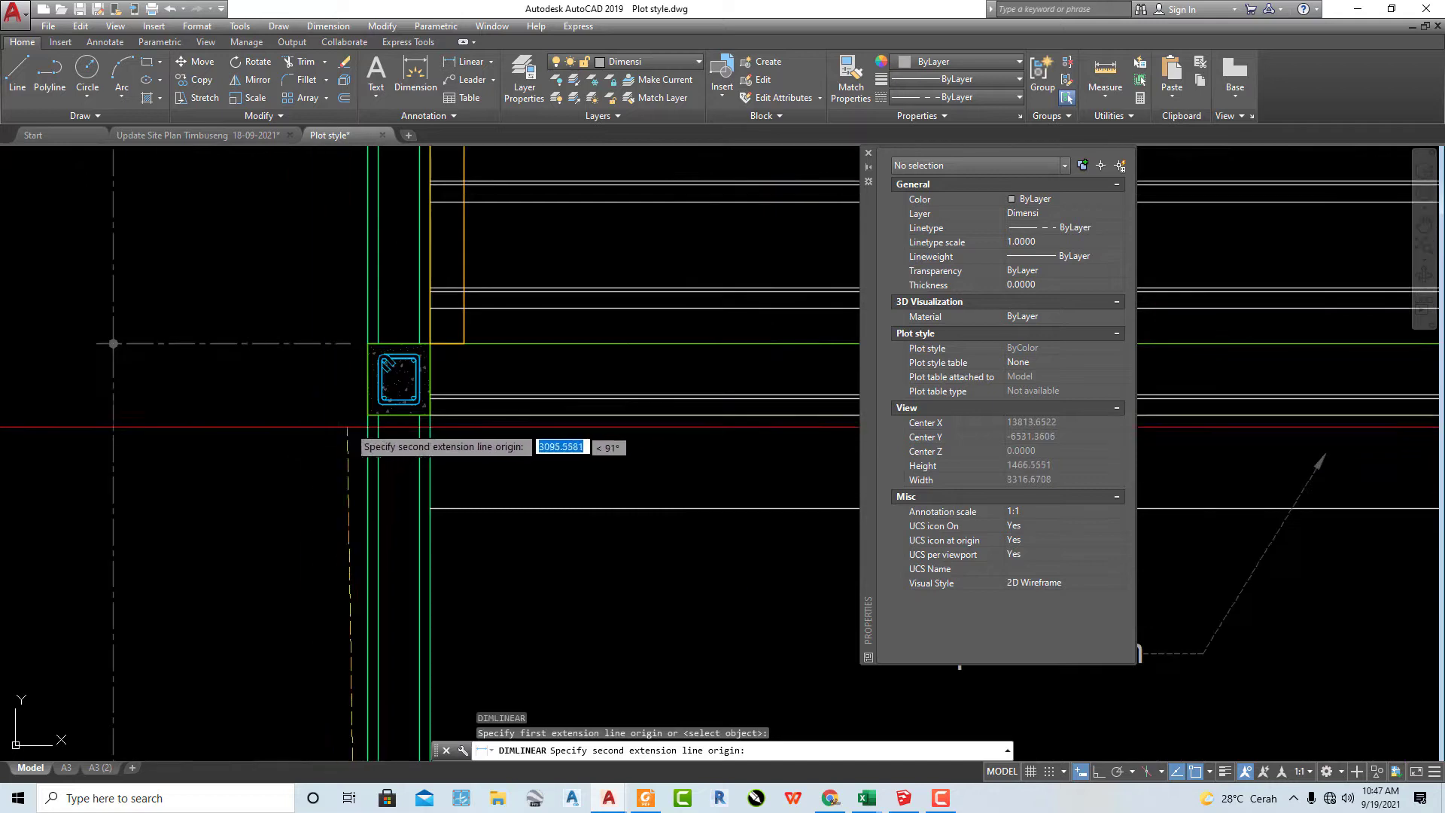
click(366, 415)
scroll(366, 415, down, 6)
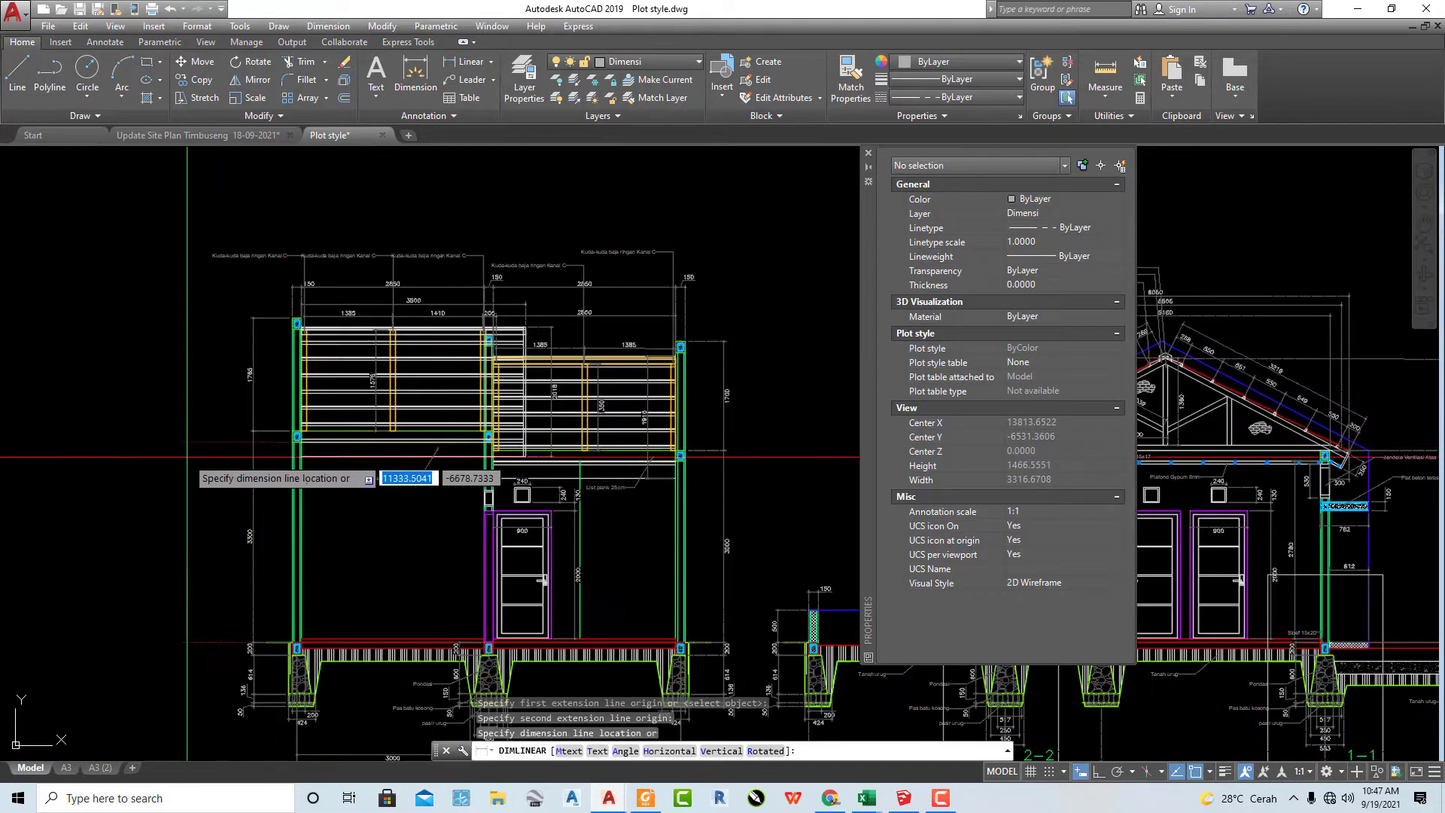
scroll(181, 540, up, 3)
scroll(340, 532, down, 2)
middle_drag(340, 531, 313, 507)
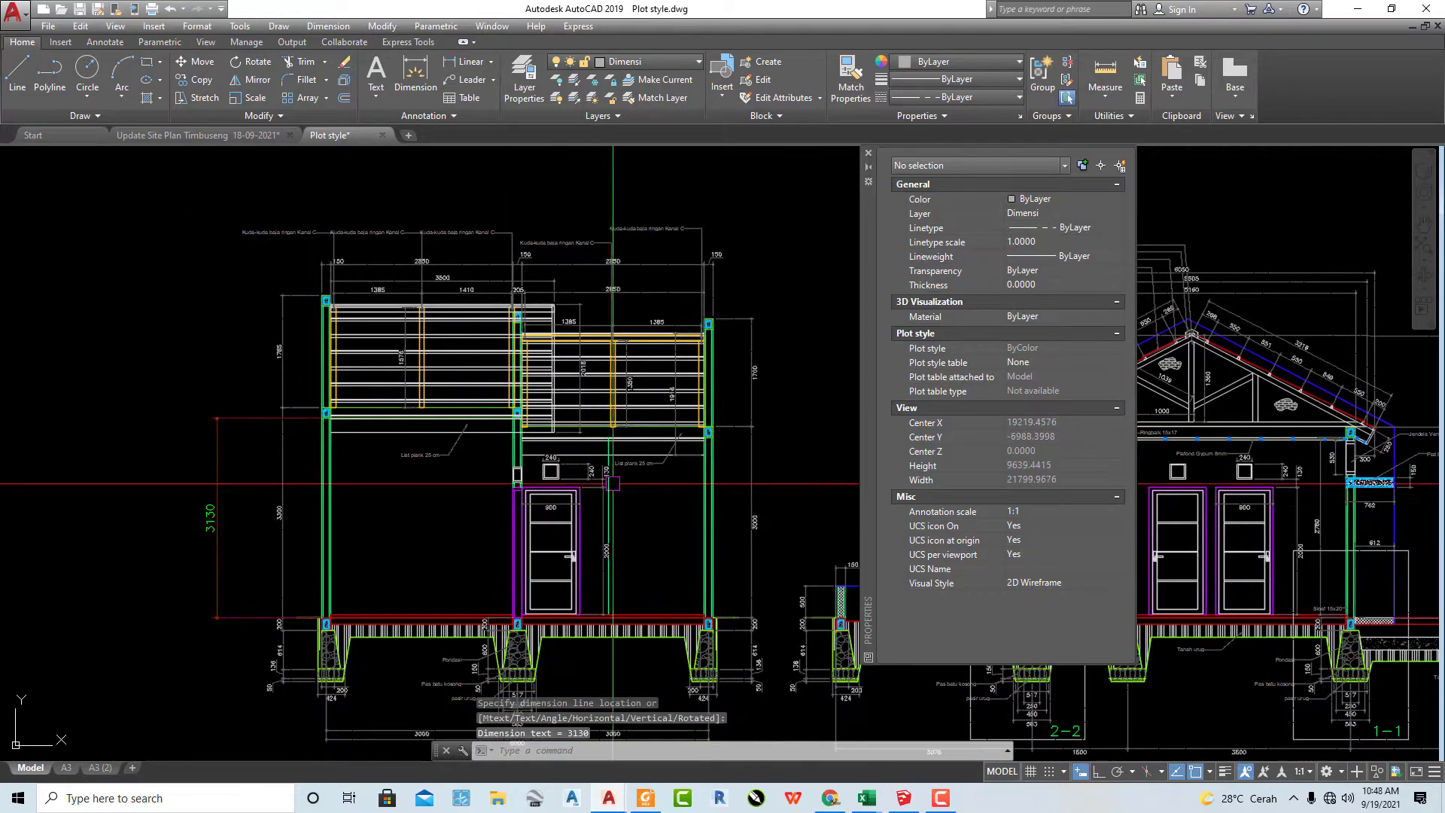
Add a vertical linear dimension for the right outer column of POTONGAN 1 - 1, from the ring beam underside to the sloof top, placed outside the wall.
key(space)
scroll(724, 440, up, 4)
click(685, 405)
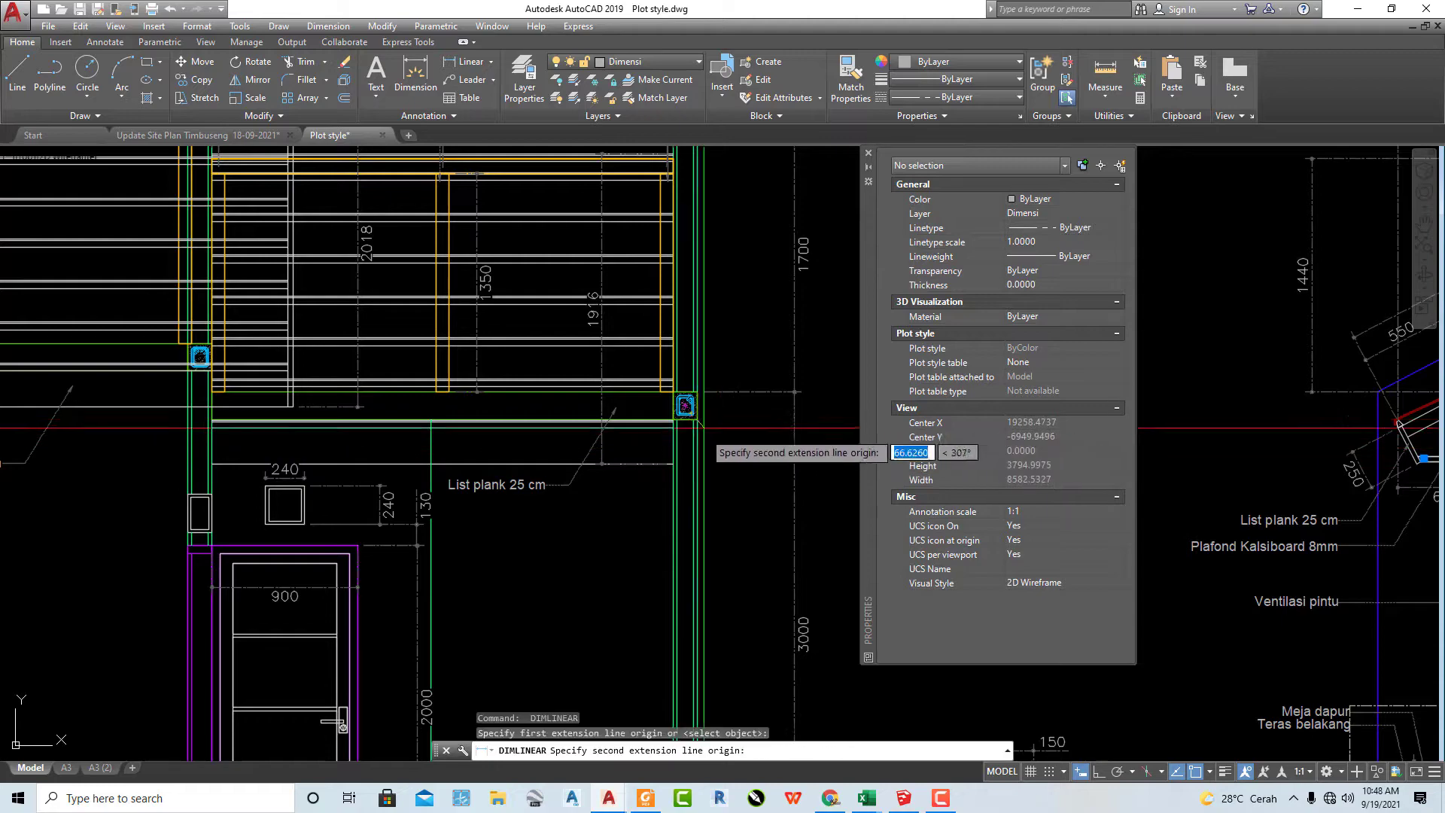
scroll(685, 410, down, 5)
scroll(664, 519, up, 5)
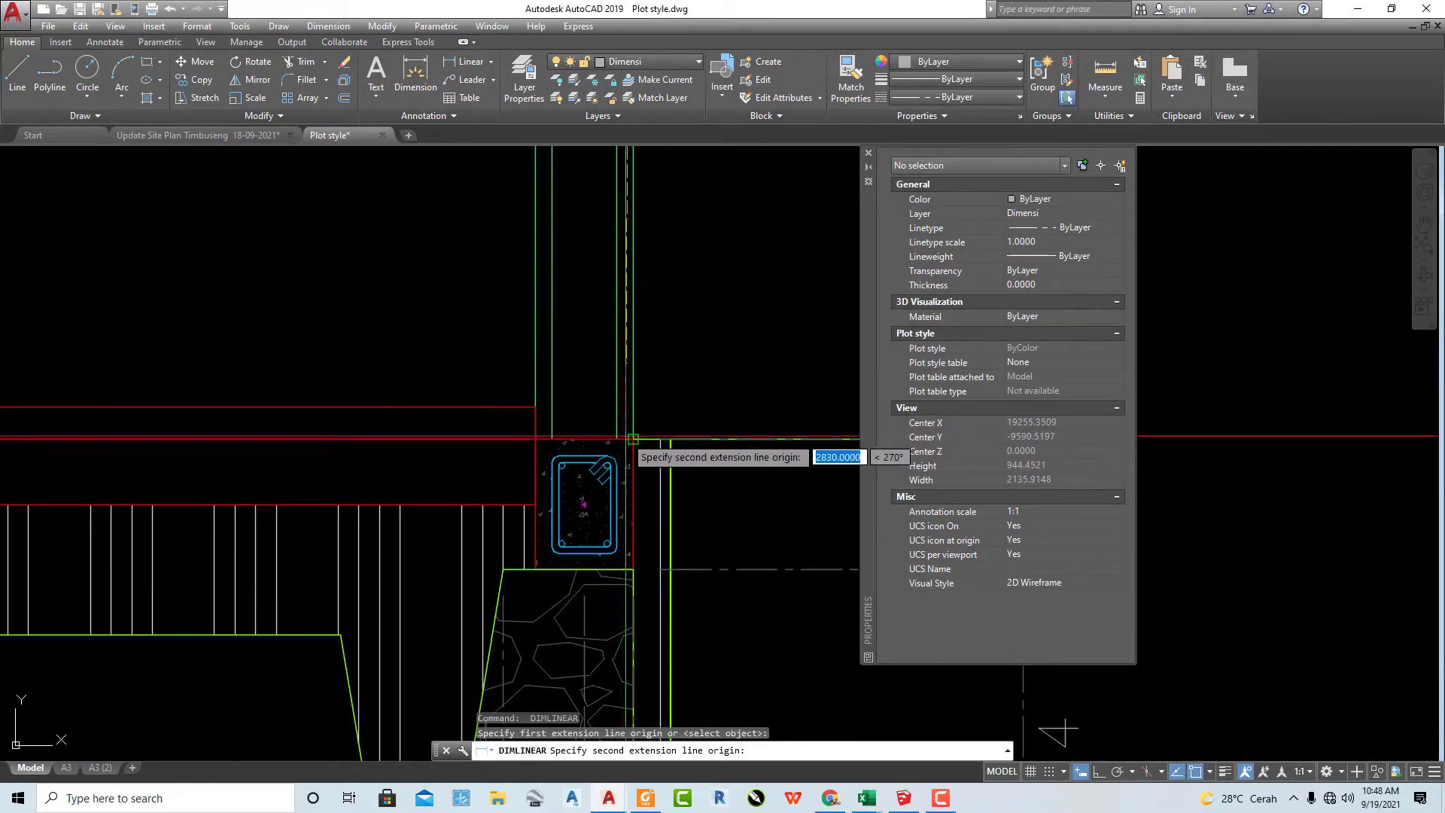
click(691, 392)
scroll(691, 393, down, 6)
scroll(713, 343, up, 2)
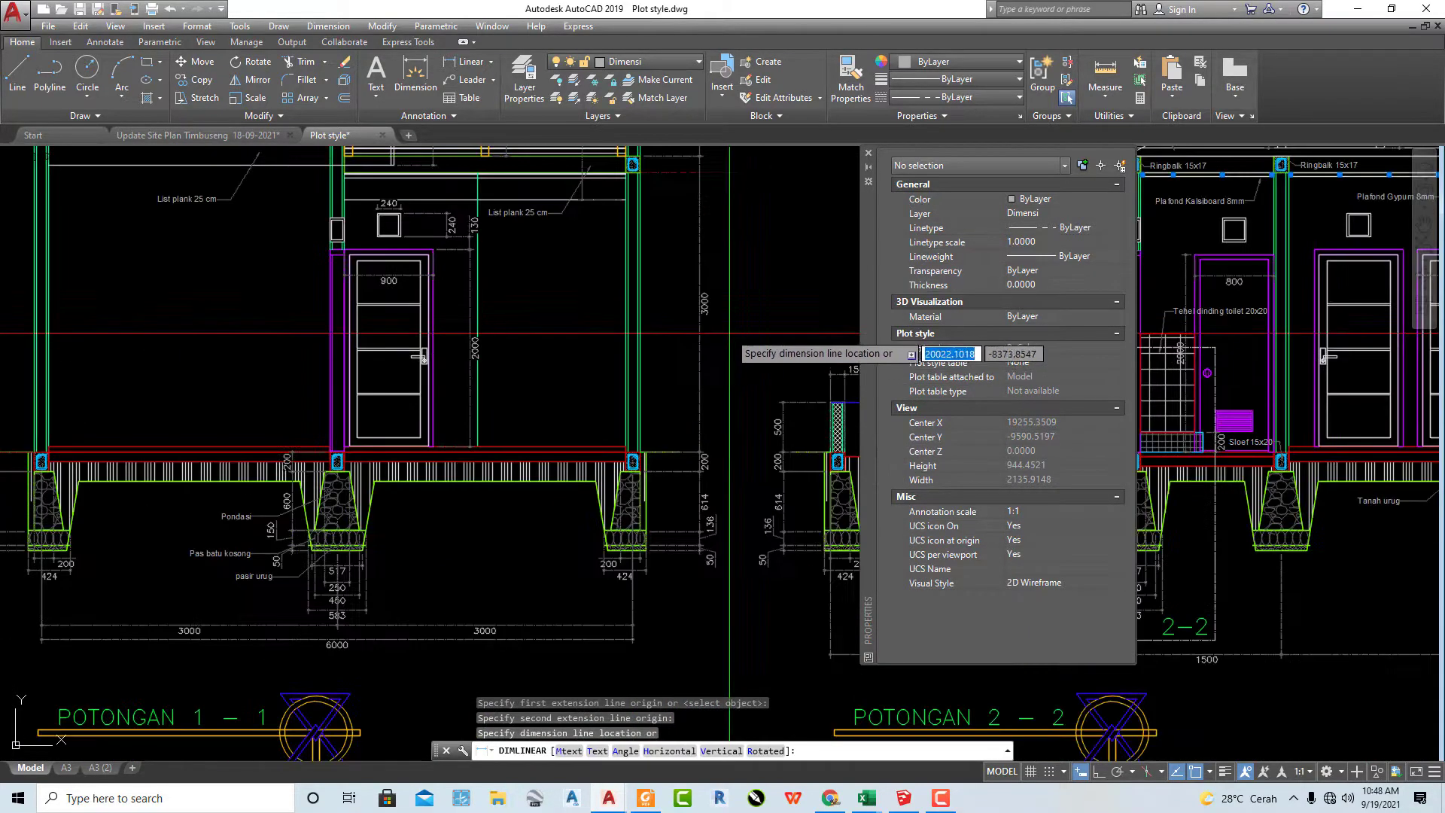
click(734, 331)
scroll(749, 316, up, 2)
scroll(753, 324, down, 6)
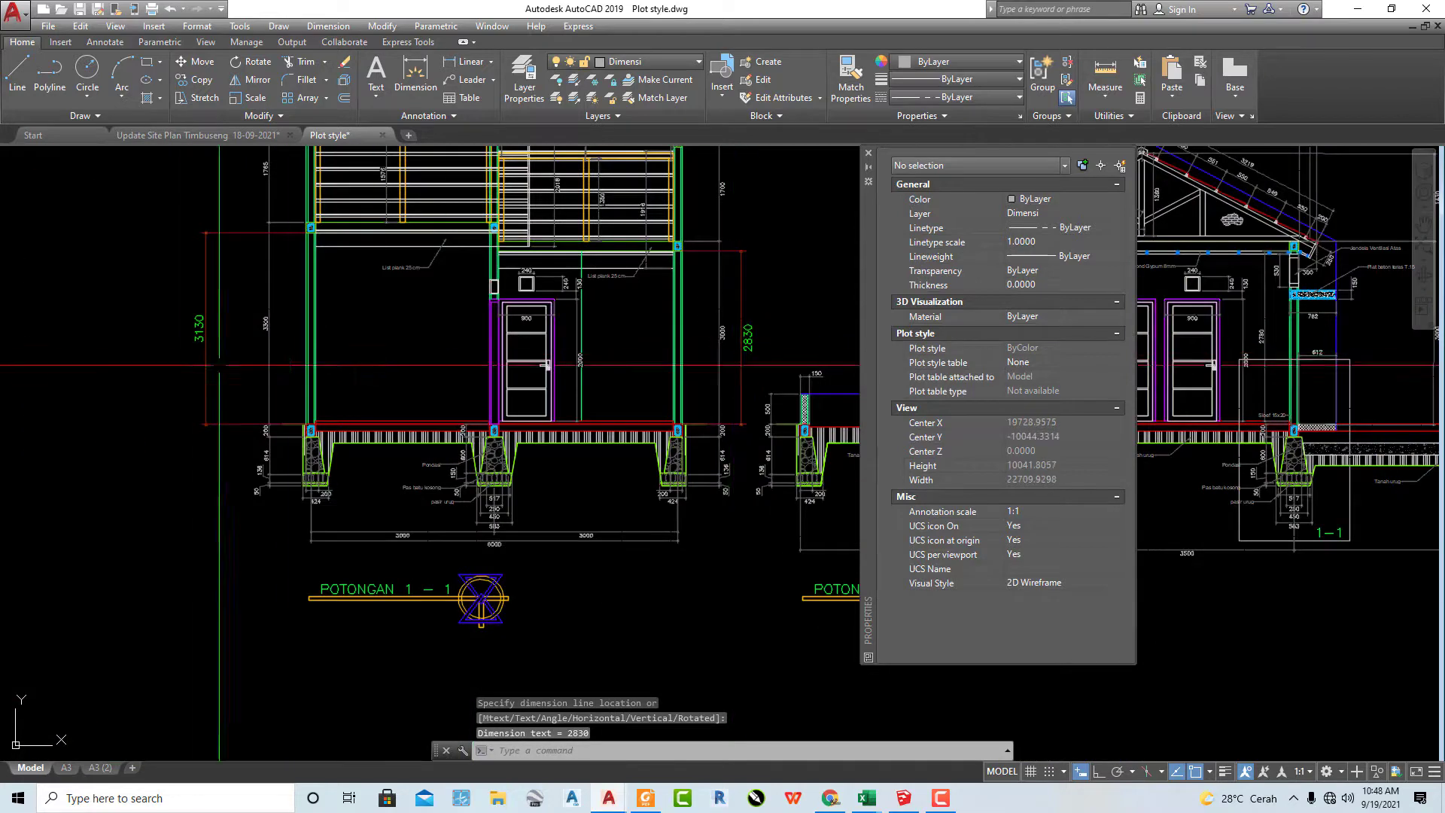
scroll(775, 382, up, 3)
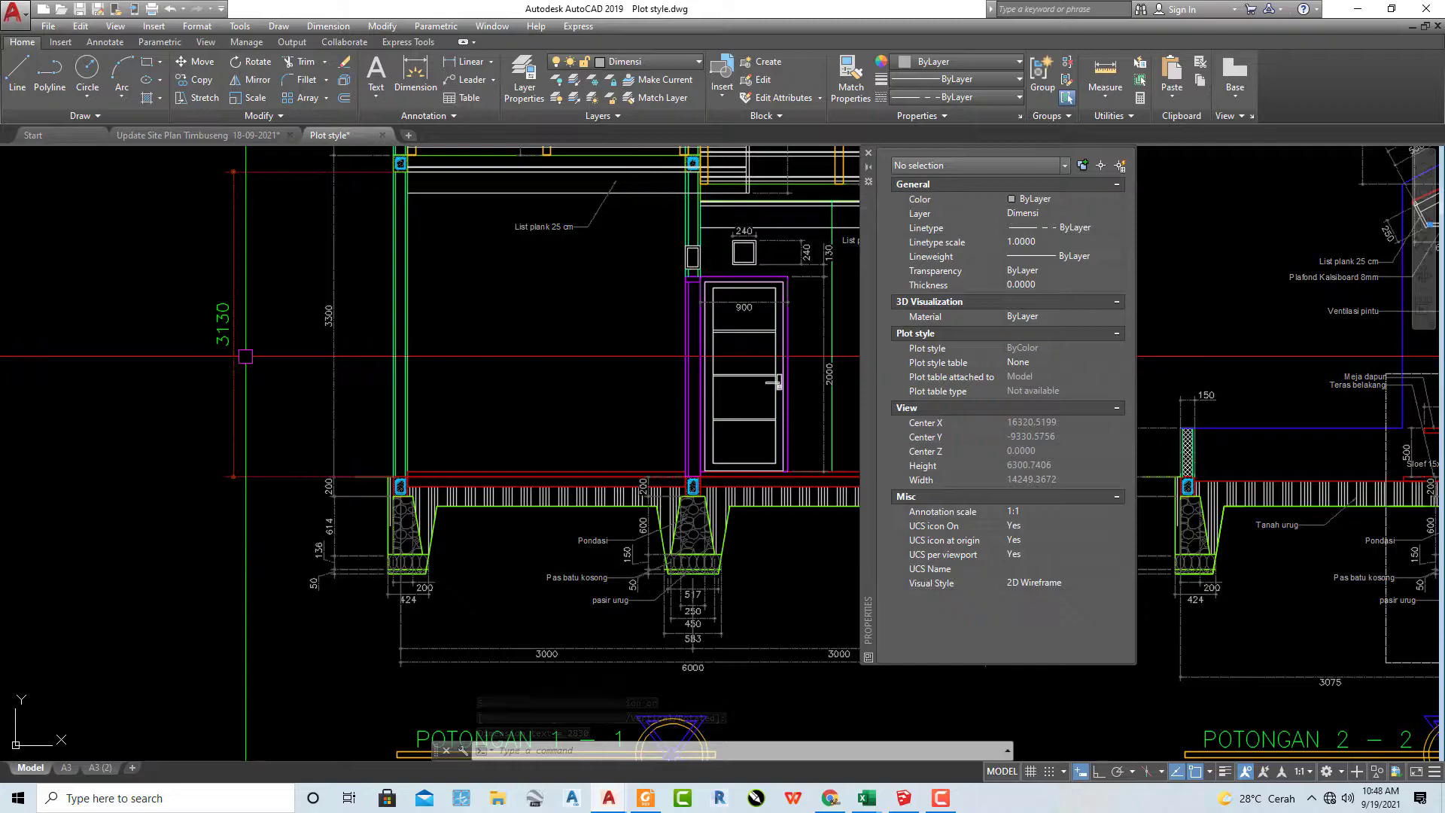
scroll(150, 301, down, 2)
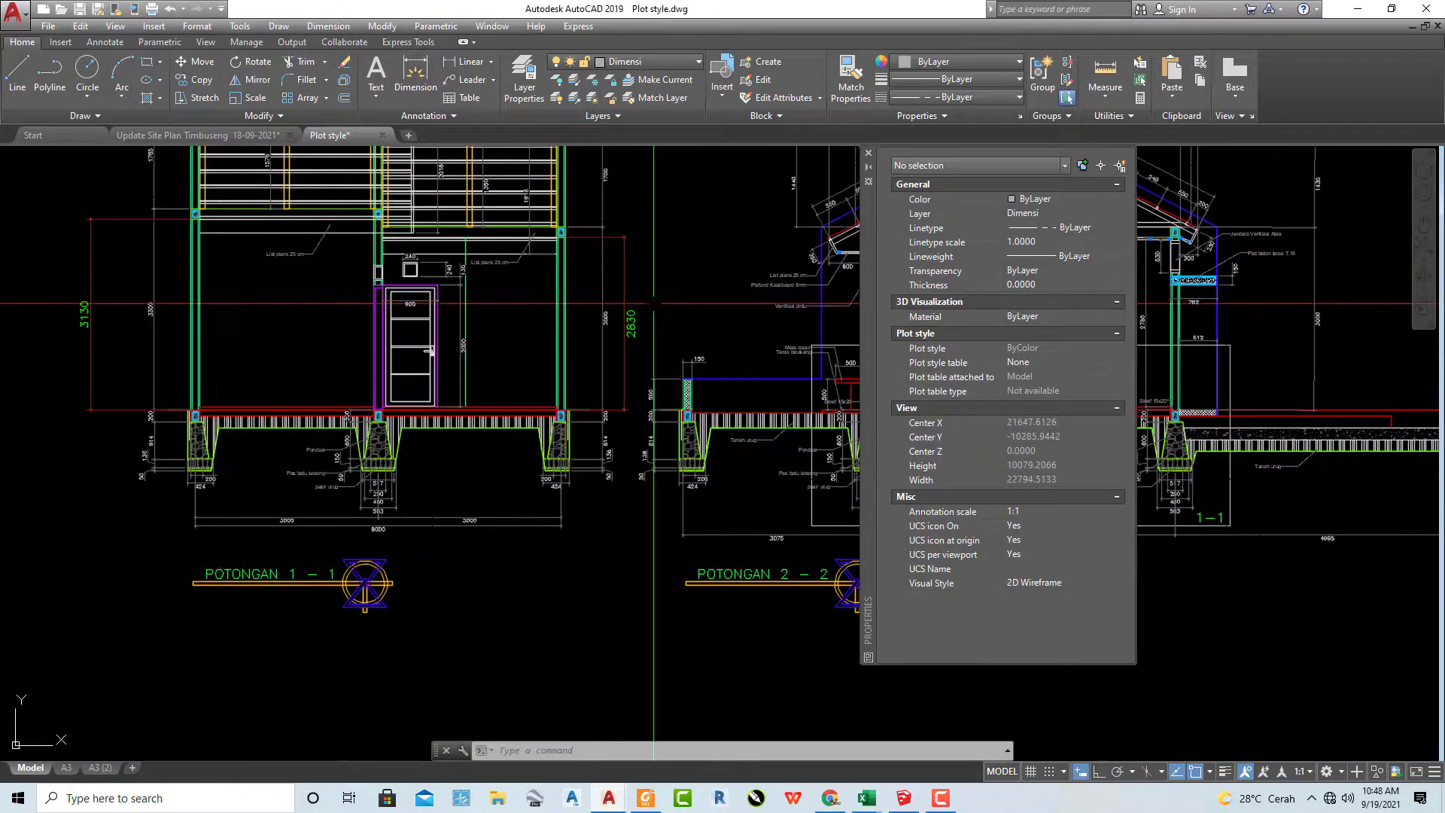
scroll(752, 308, up, 2)
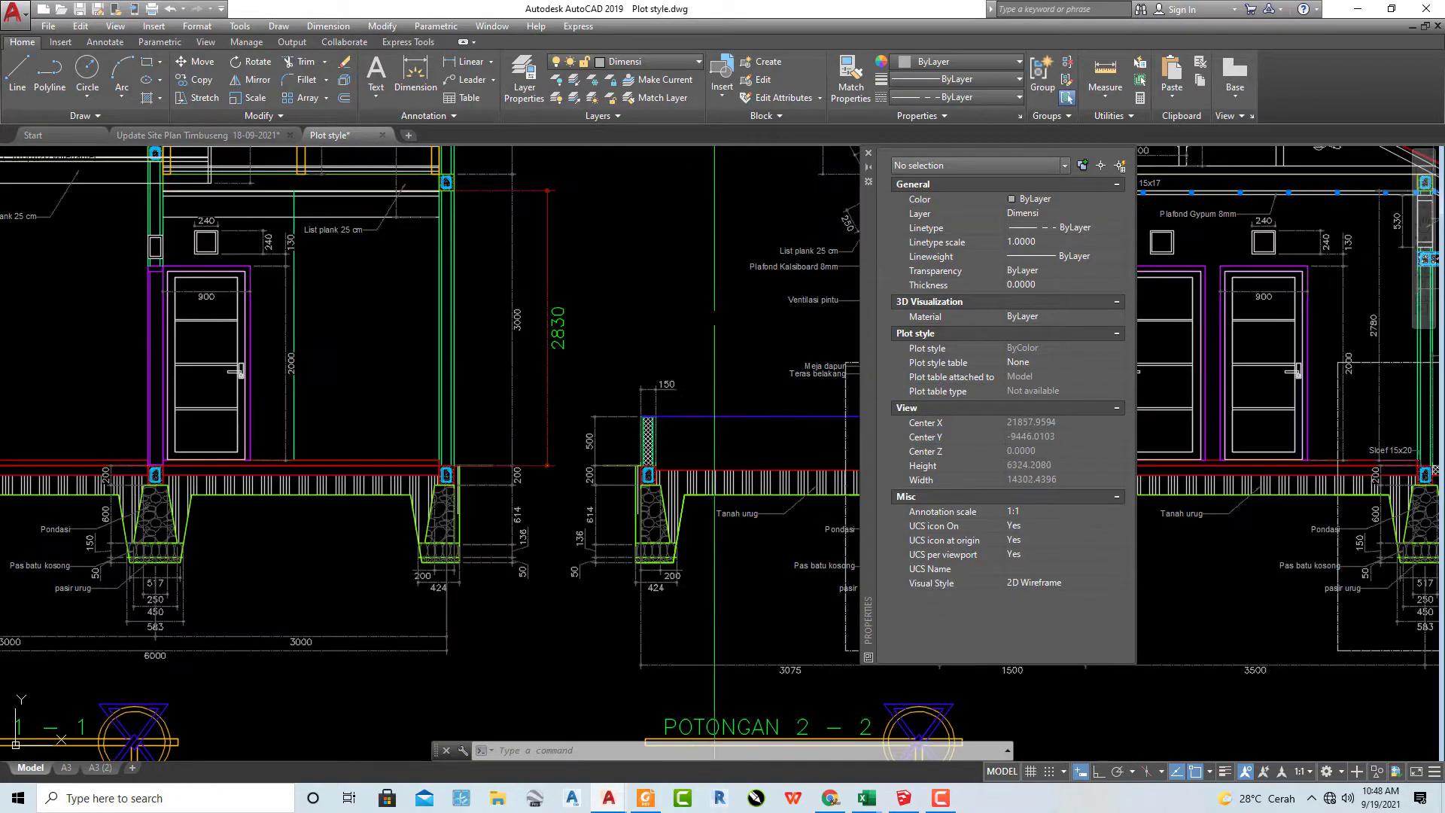
Switch to the SketchUp model, add a layer named Kolom 10 x 10 and make it the active layer.
click(1360, 9)
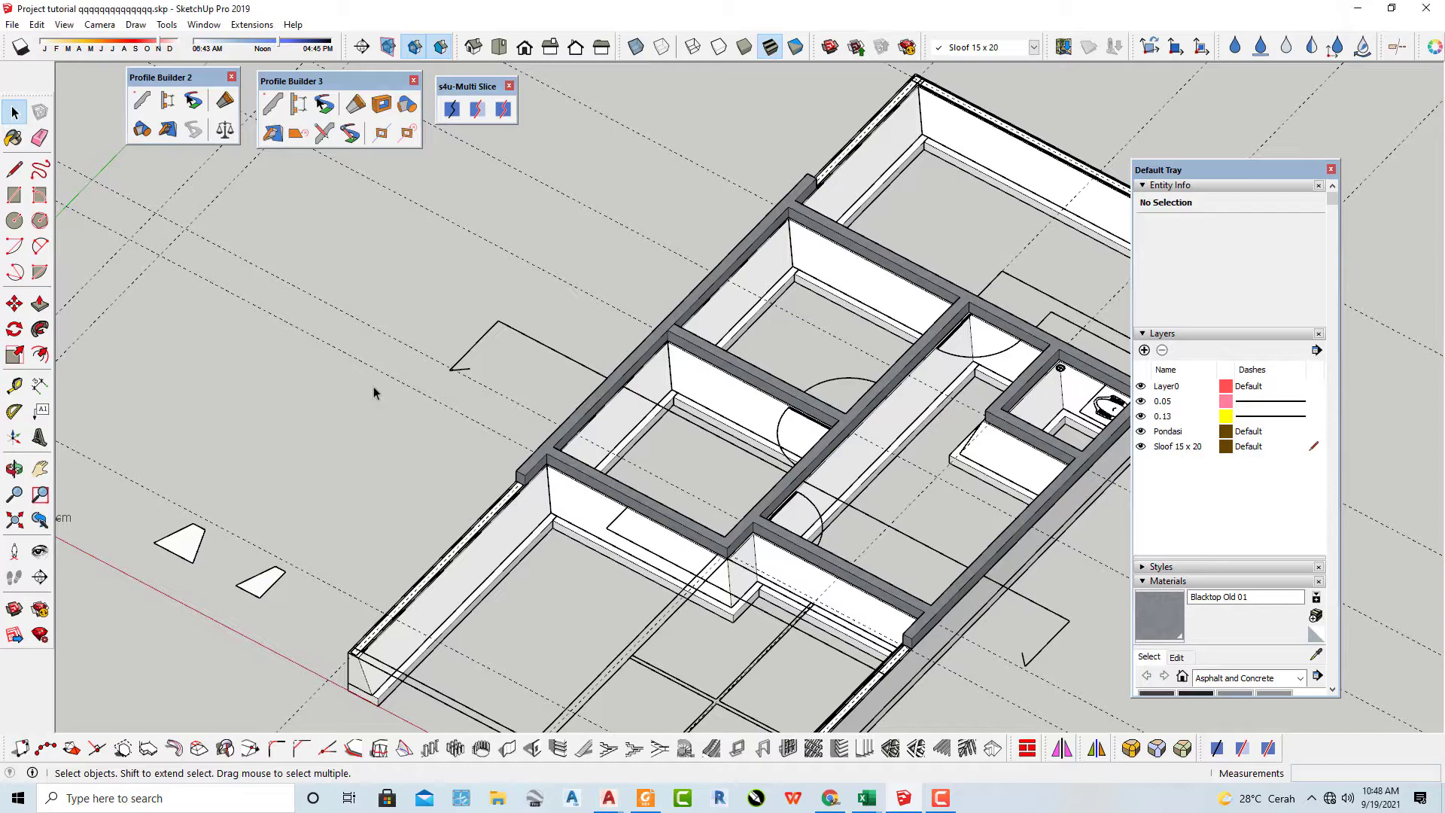
scroll(377, 389, down, 2)
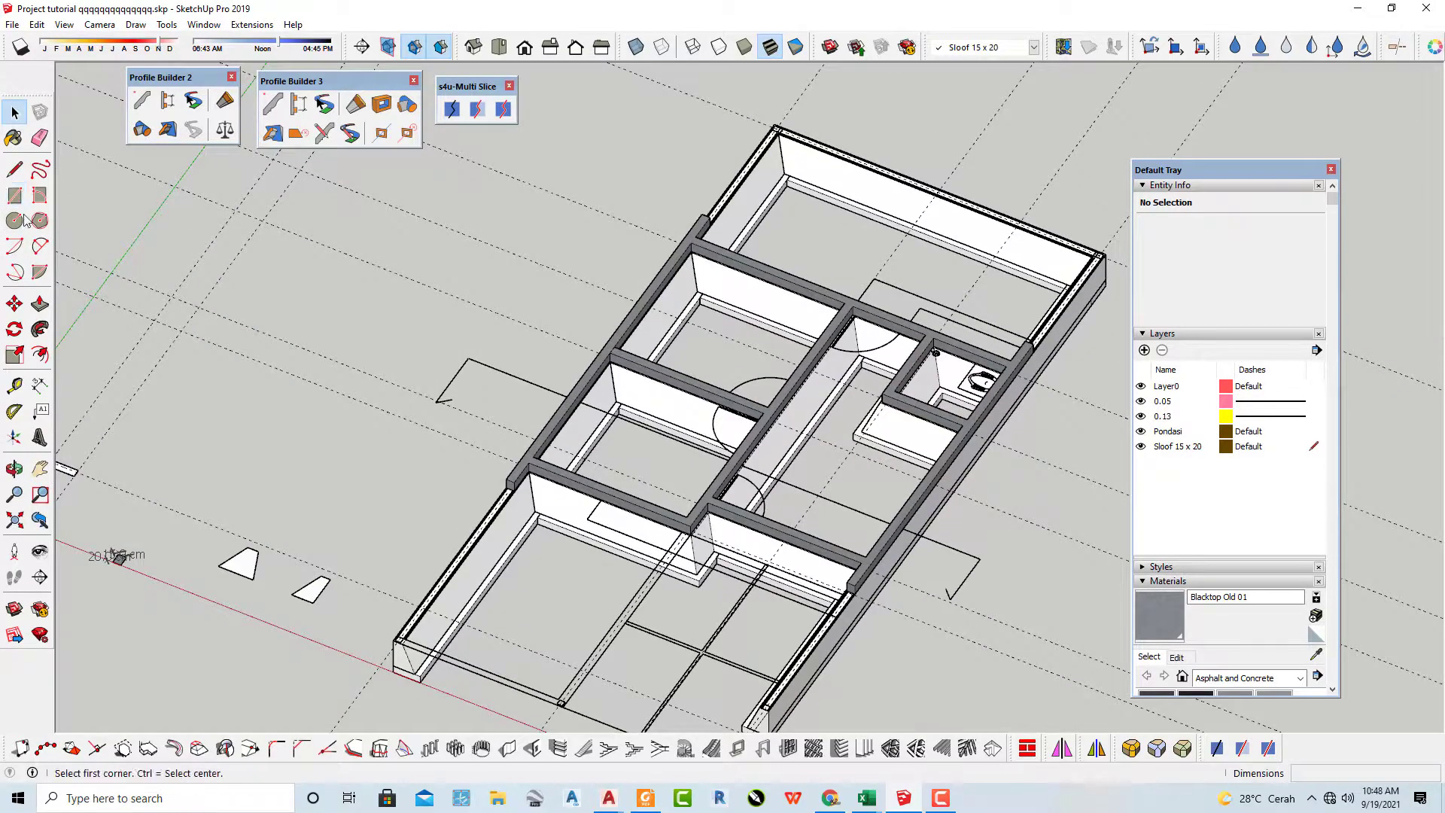
click(318, 531)
key(space)
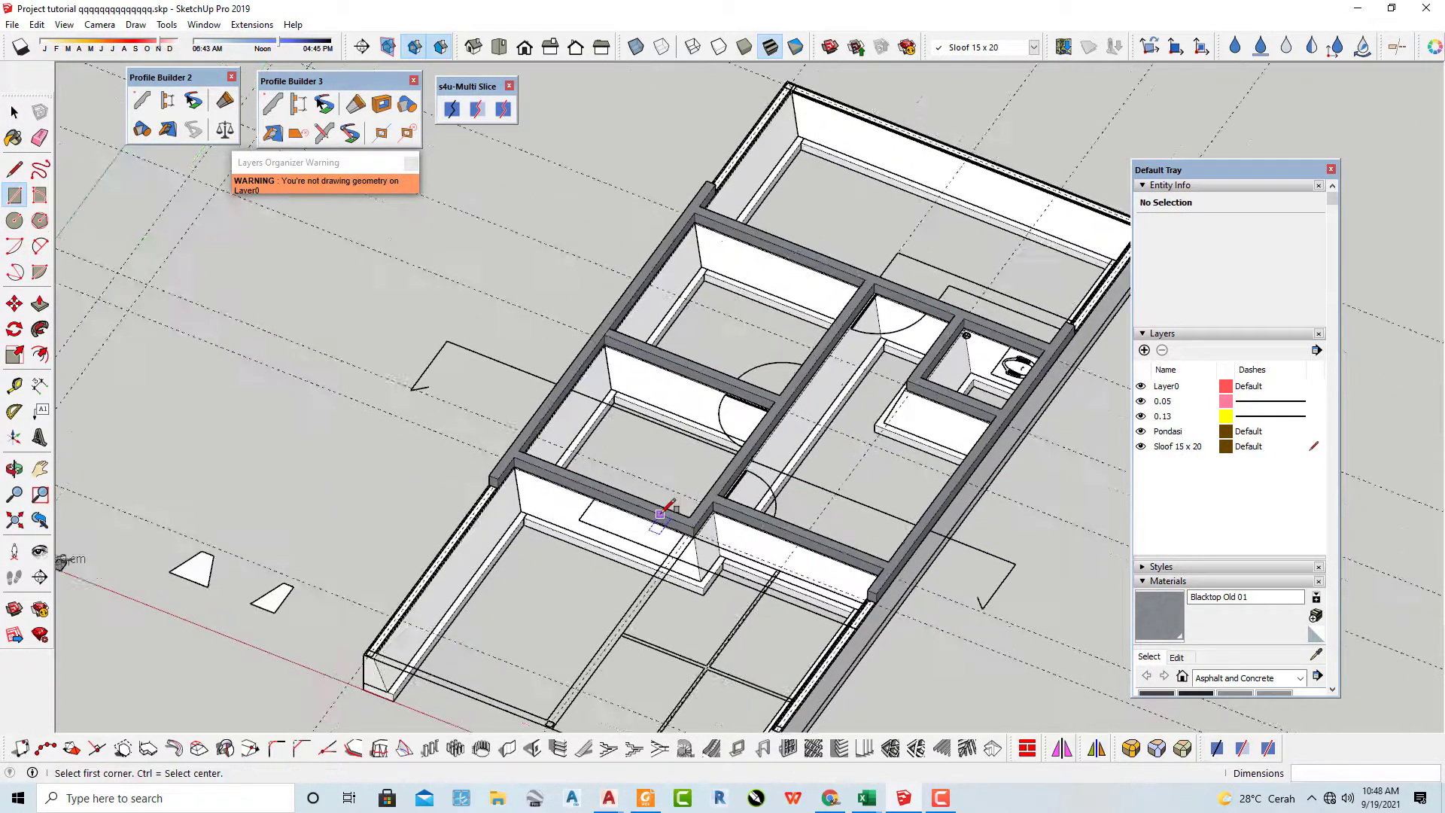
scroll(654, 501, up, 3)
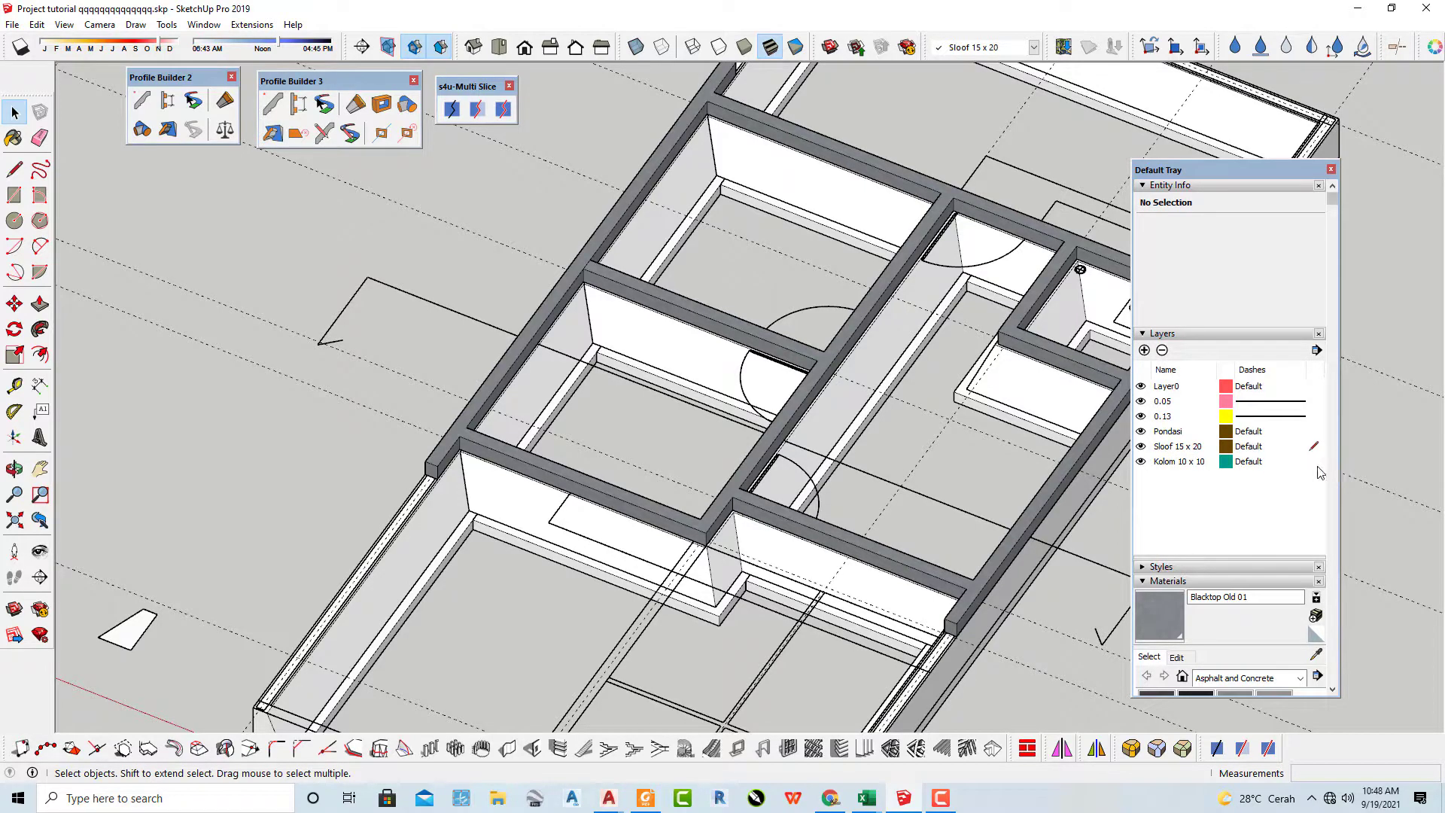
click(1263, 463)
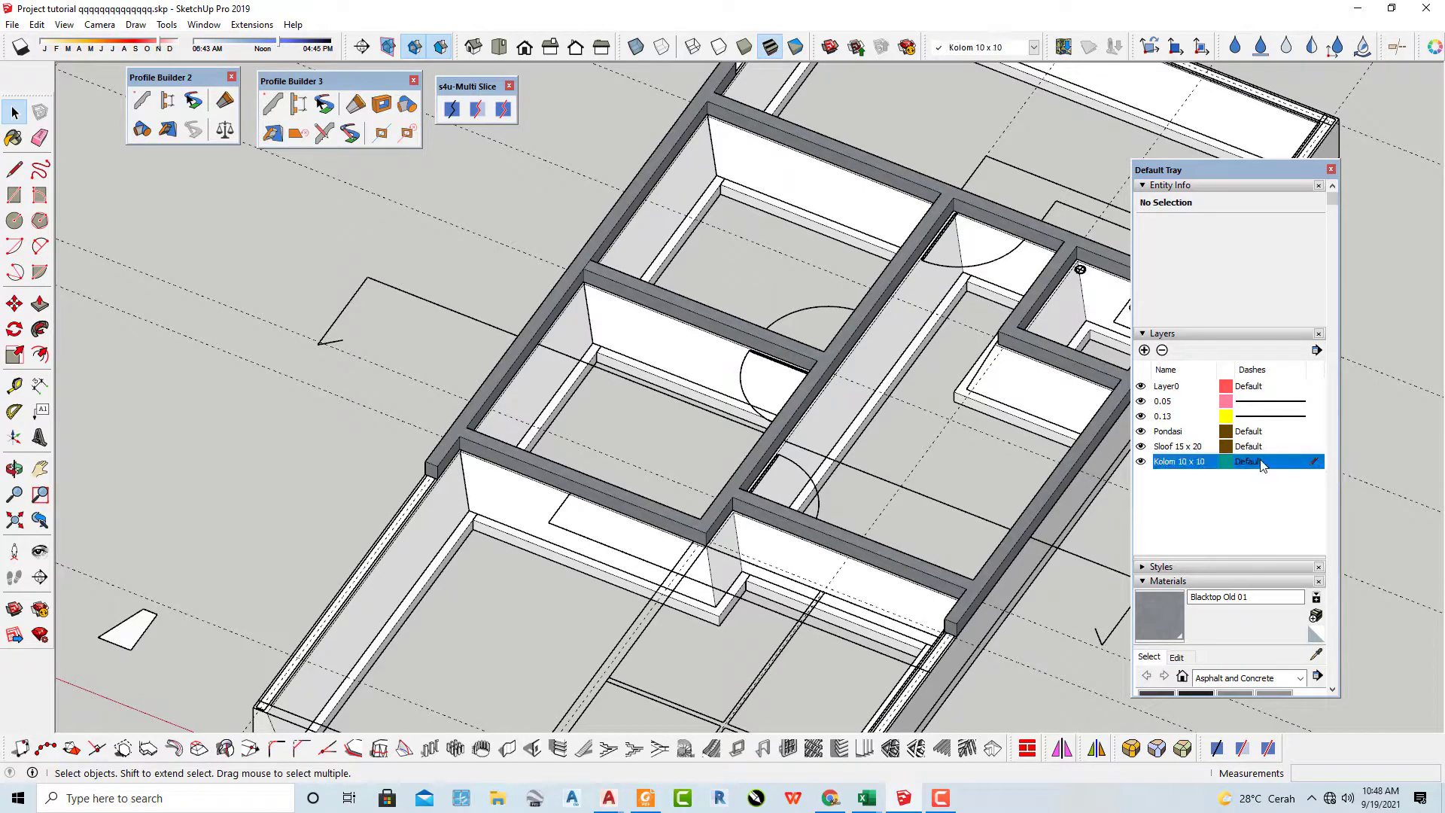
Hide the Sloof 15 x 20 layer to expose the wall plan lines.
click(1140, 446)
click(445, 477)
scroll(440, 451, up, 4)
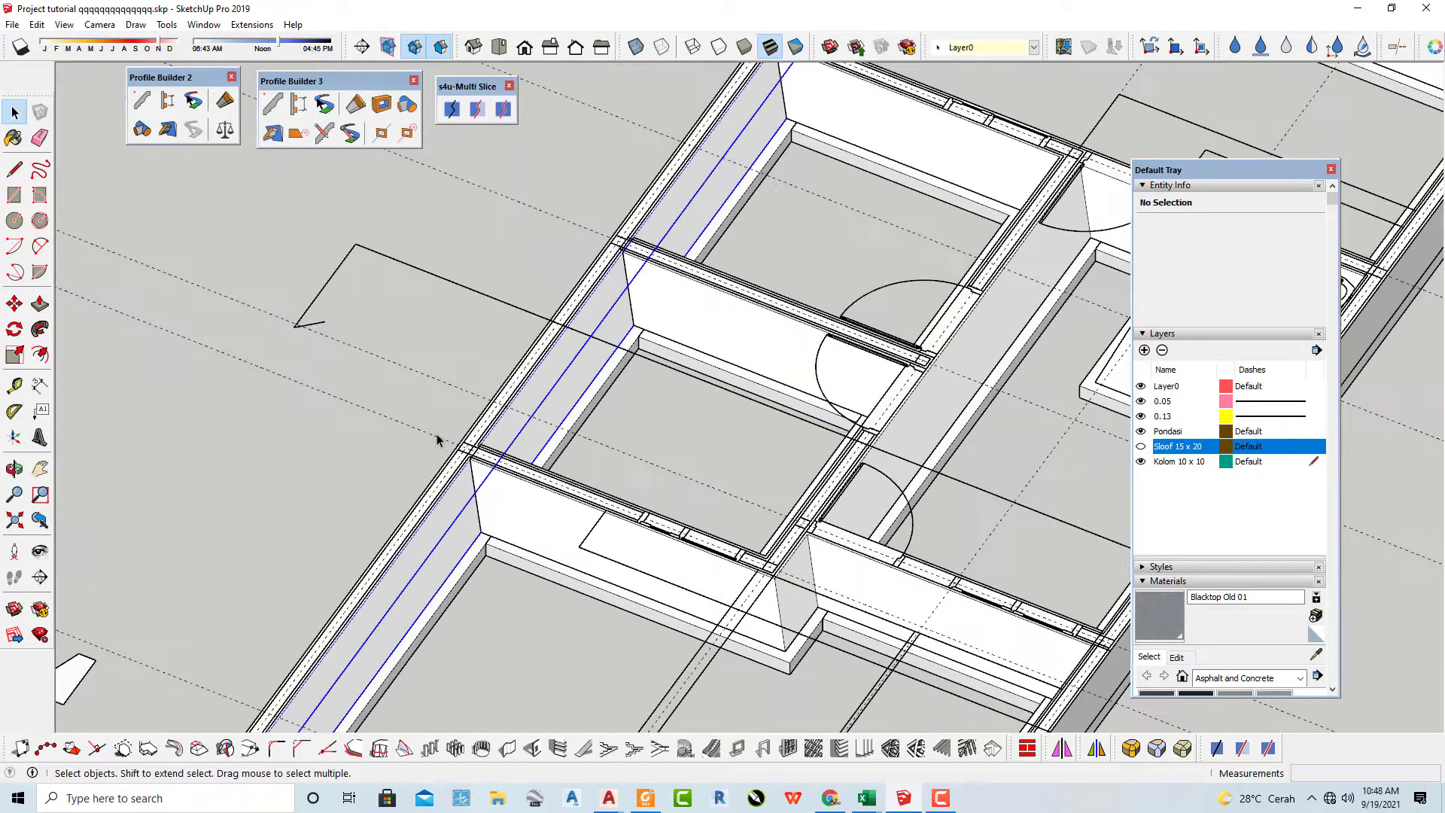
click(276, 485)
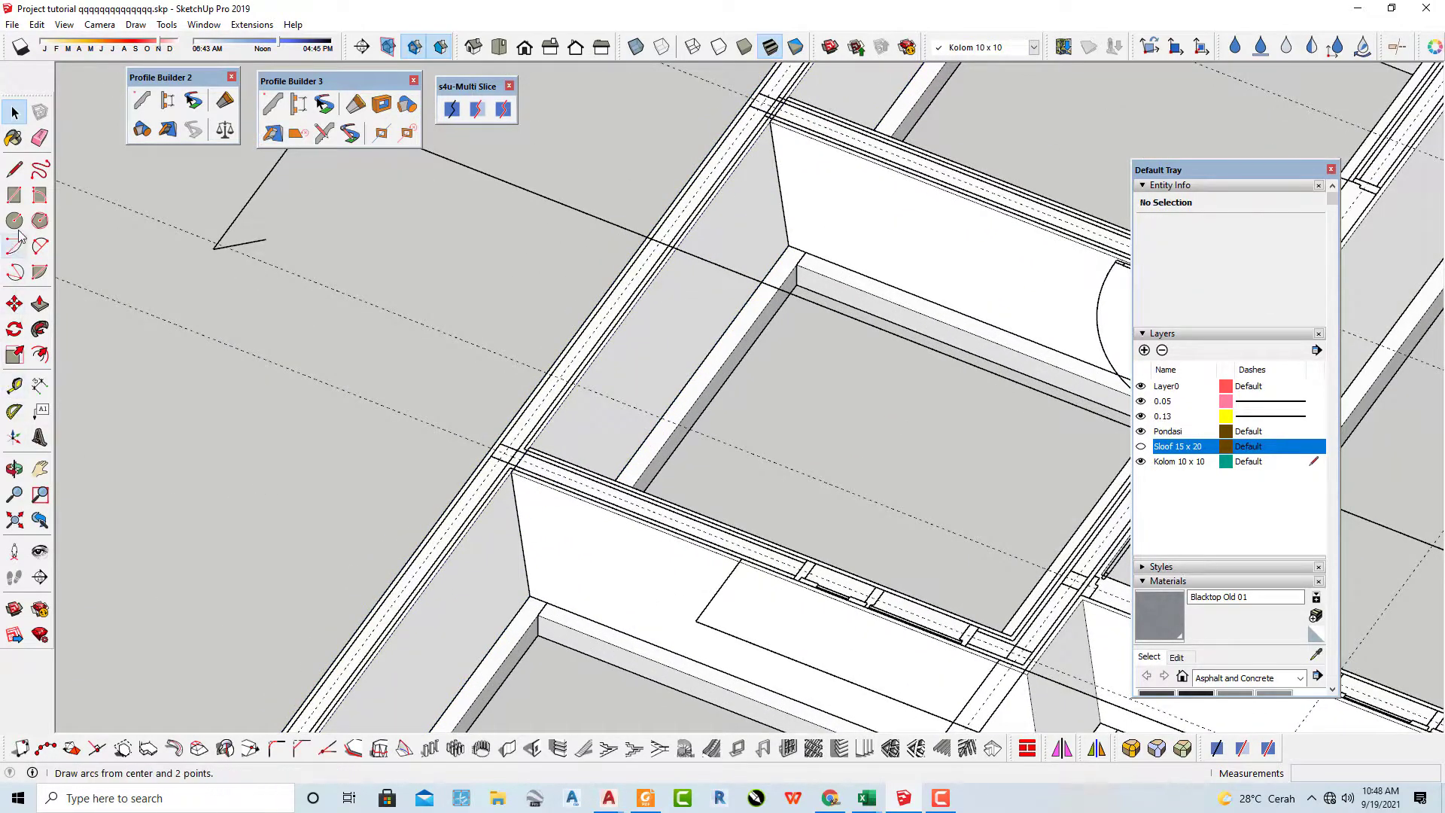
Draw a 10 x 10 cm square column footprint at the front-left wall junction and start Push/Pull on it.
click(17, 199)
scroll(470, 448, up, 4)
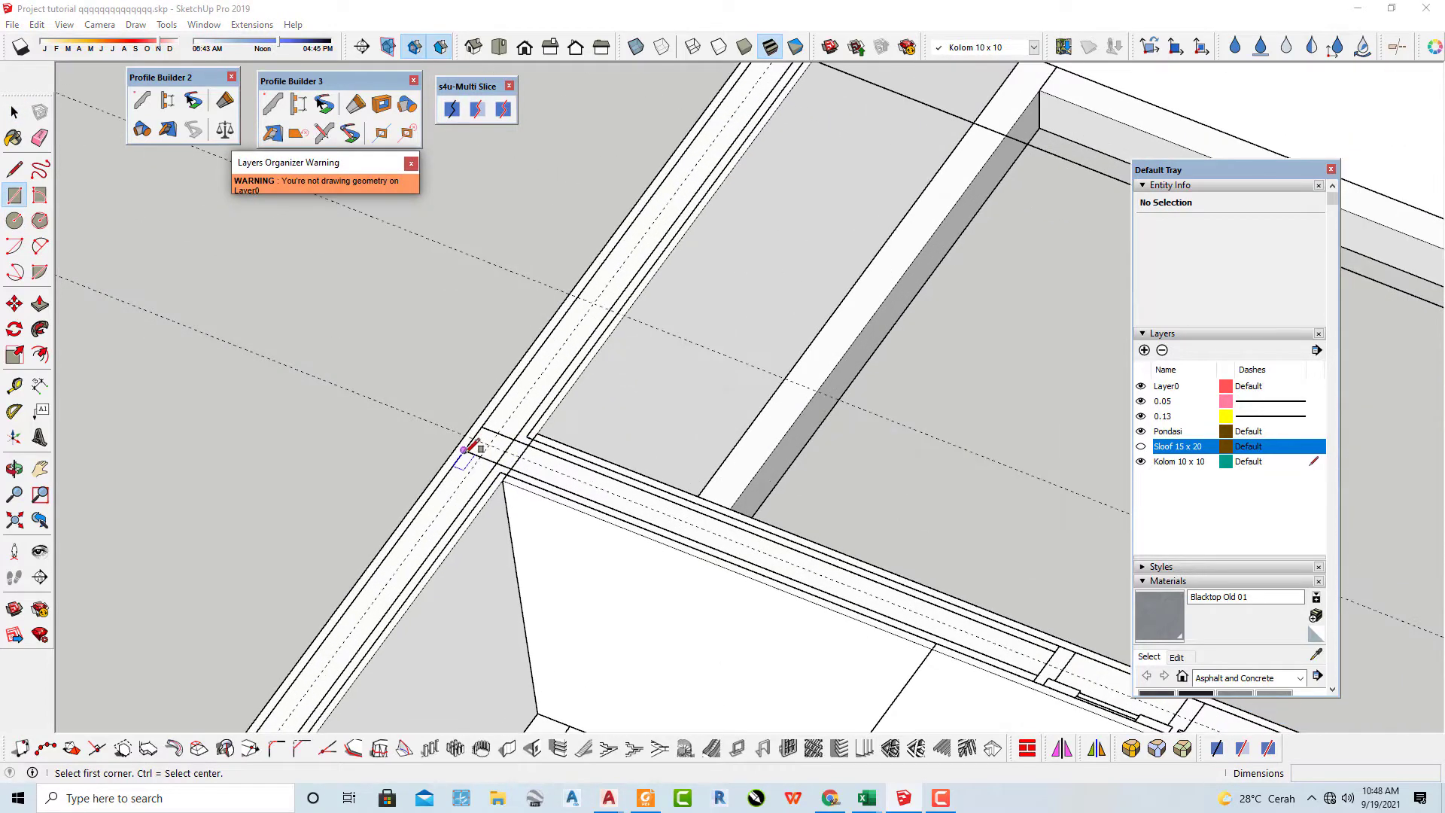
click(463, 450)
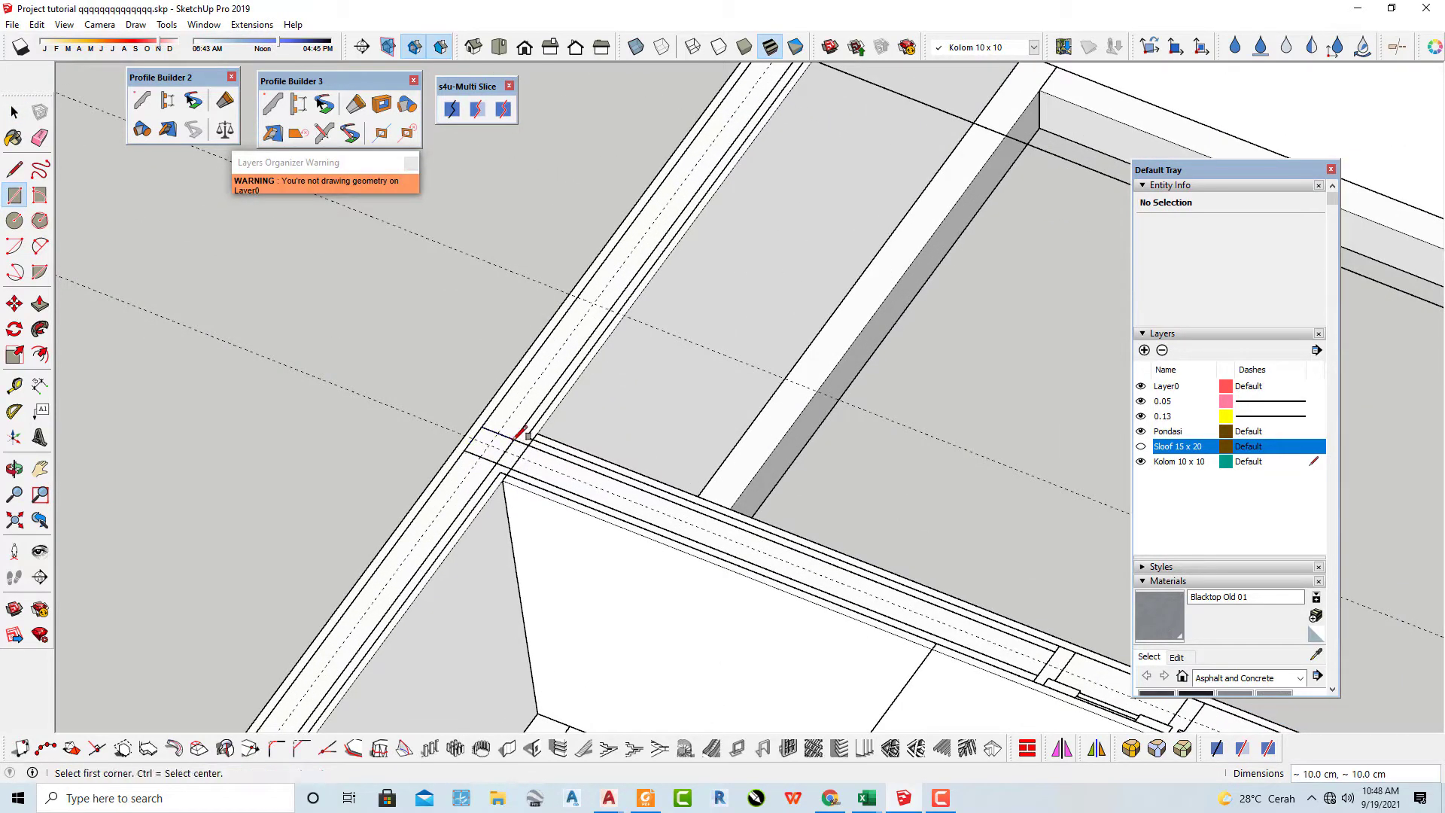
key(p)
click(494, 444)
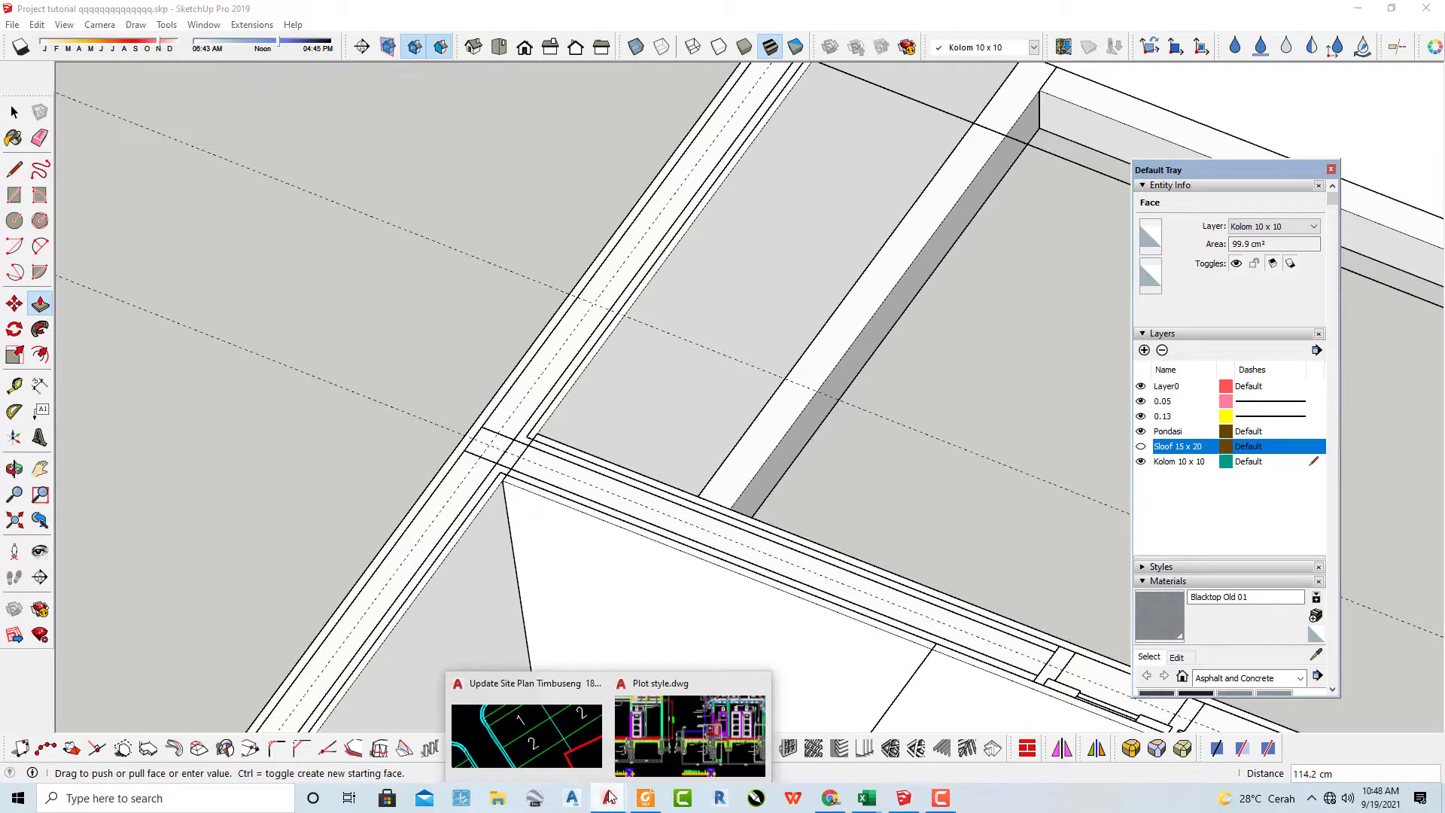
Switch to Plot style.dwg in AutoCAD and check the left column's height dimension in POTONGAN 1 - 1.
click(628, 726)
scroll(634, 518, down, 6)
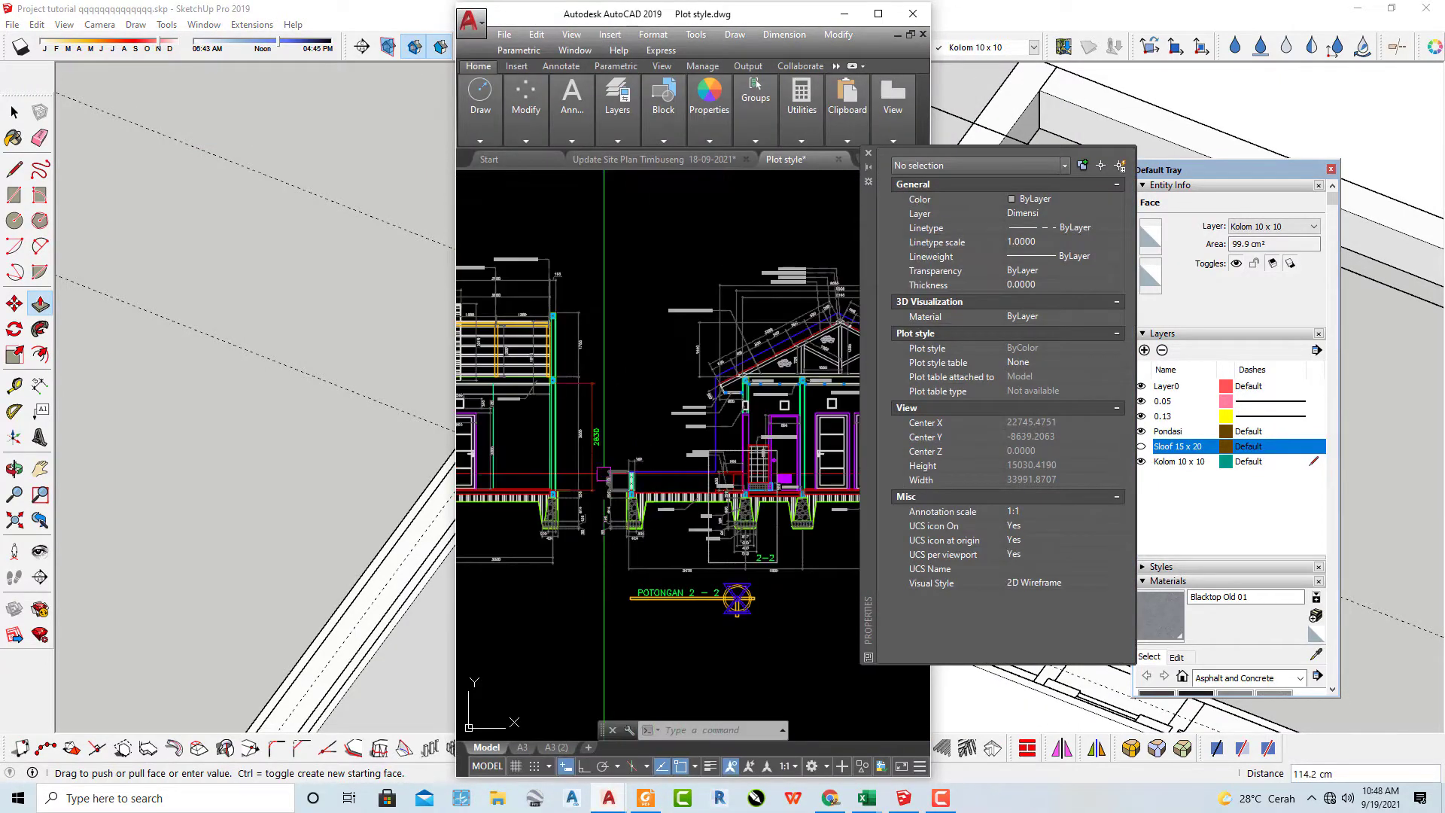
middle_drag(524, 433, 640, 392)
scroll(564, 421, up, 8)
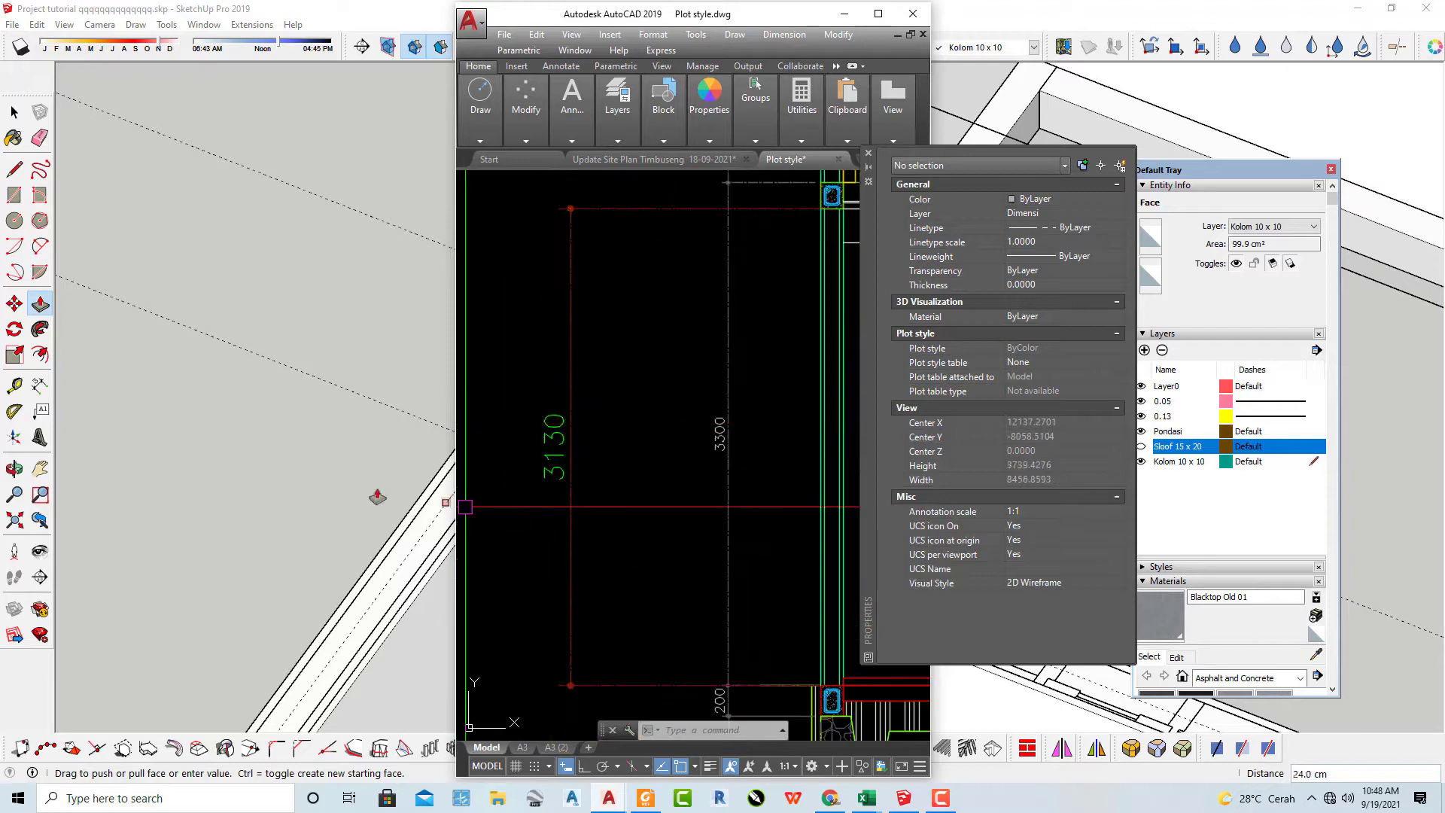
Return to the SketchUp model and extrude the column footprint upward 313 cm.
click(1354, 13)
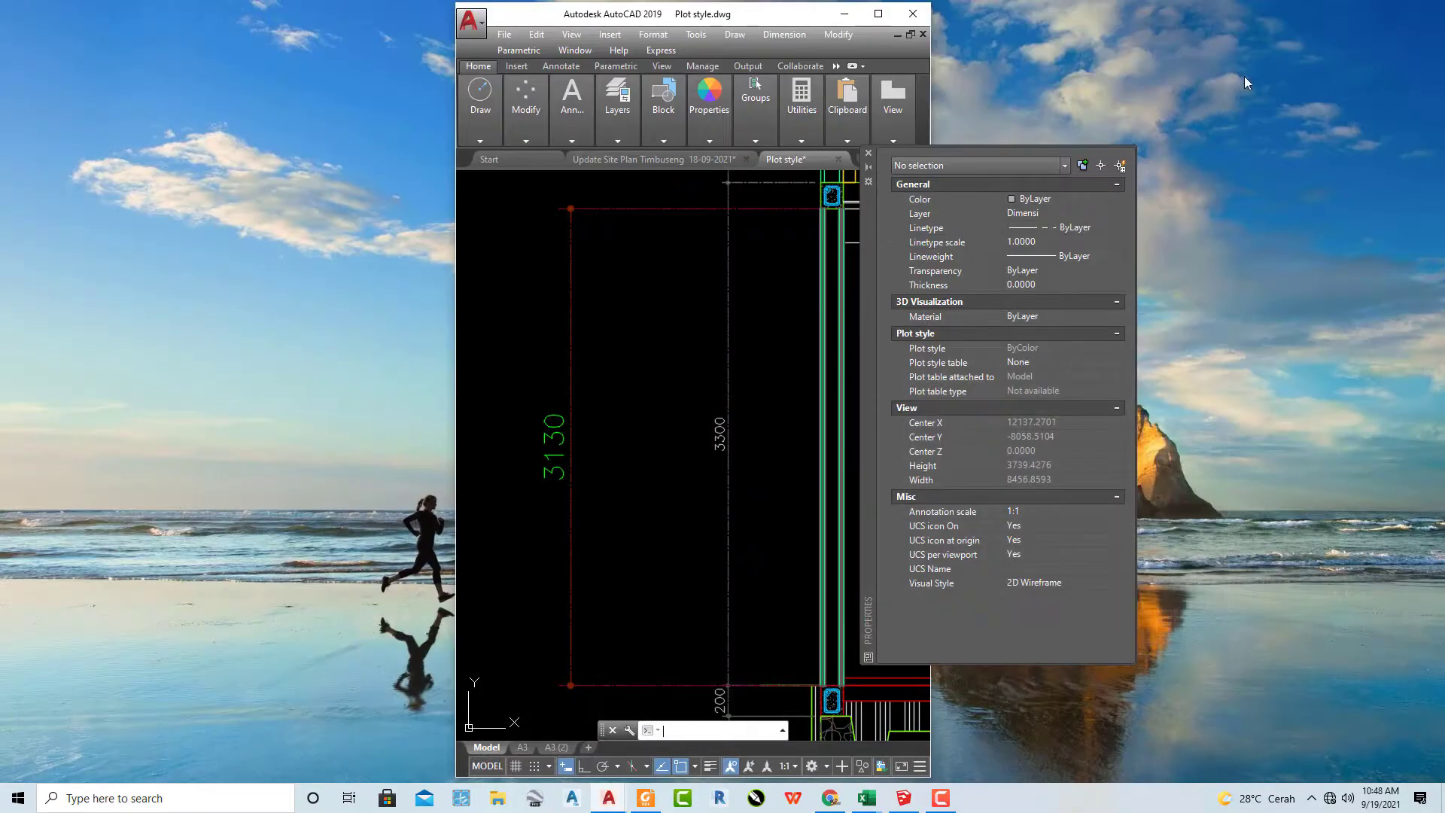
click(902, 799)
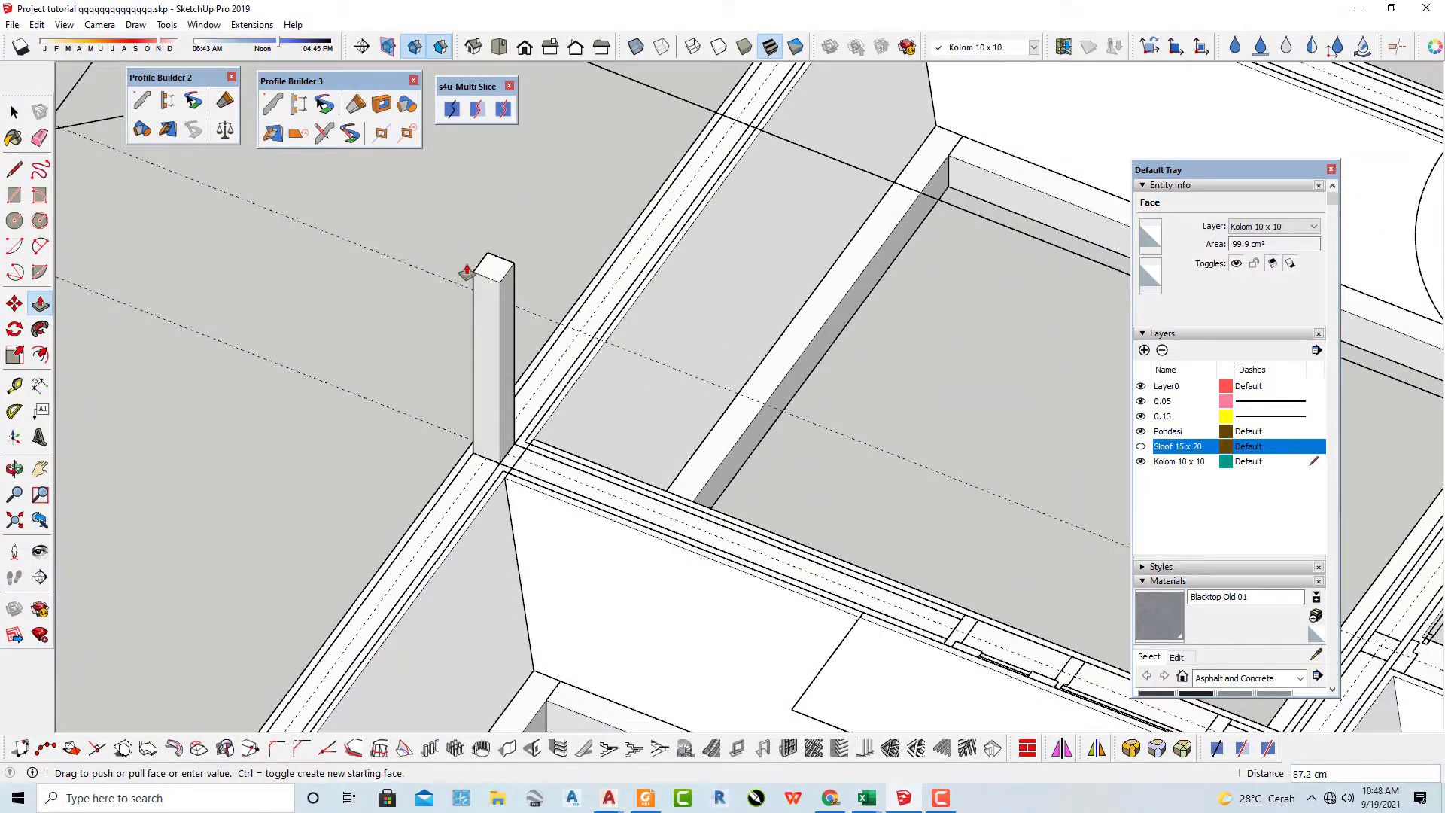
key(Return)
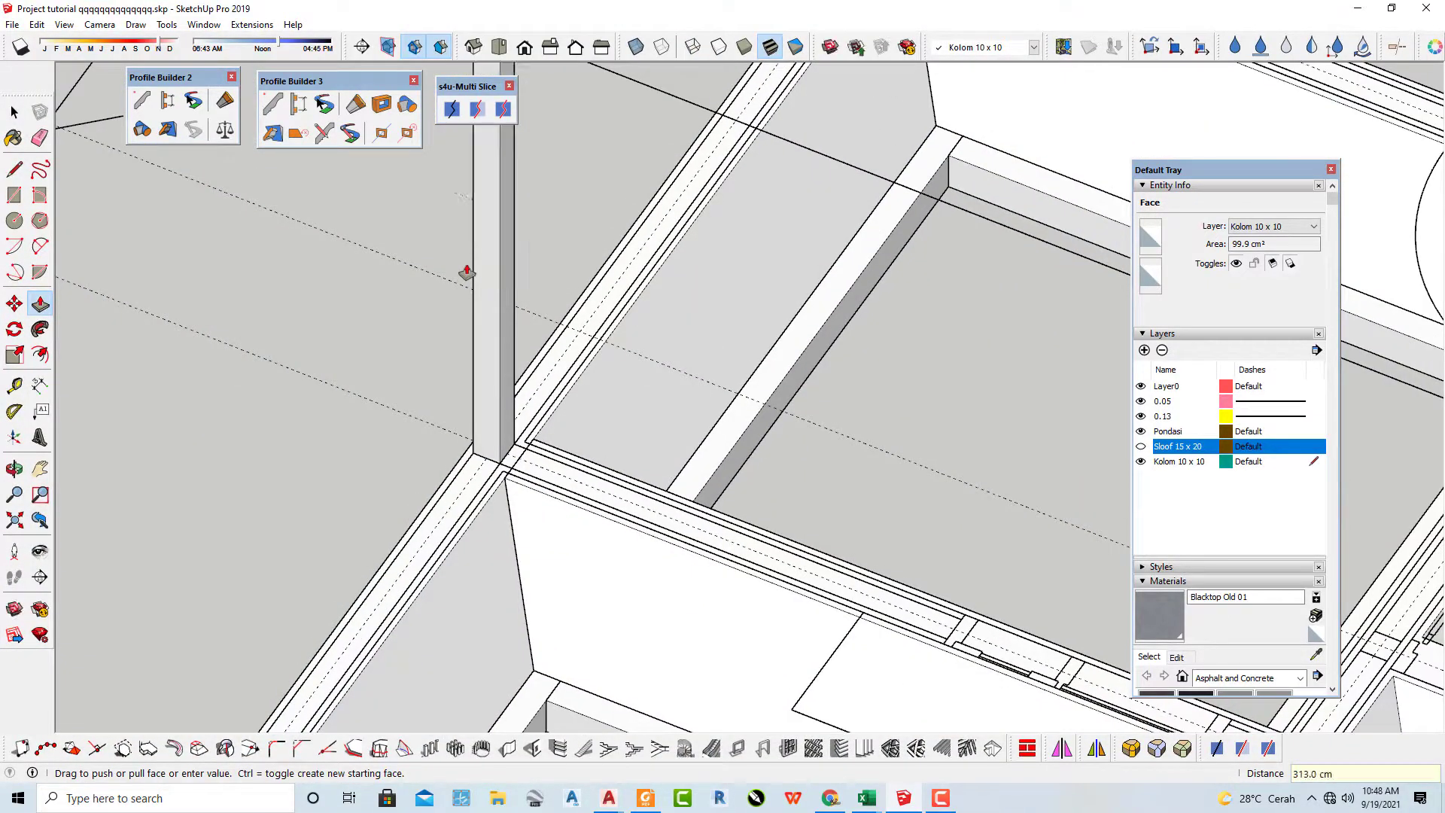
scroll(463, 297, down, 7)
middle_drag(272, 385, 857, 245)
key(space)
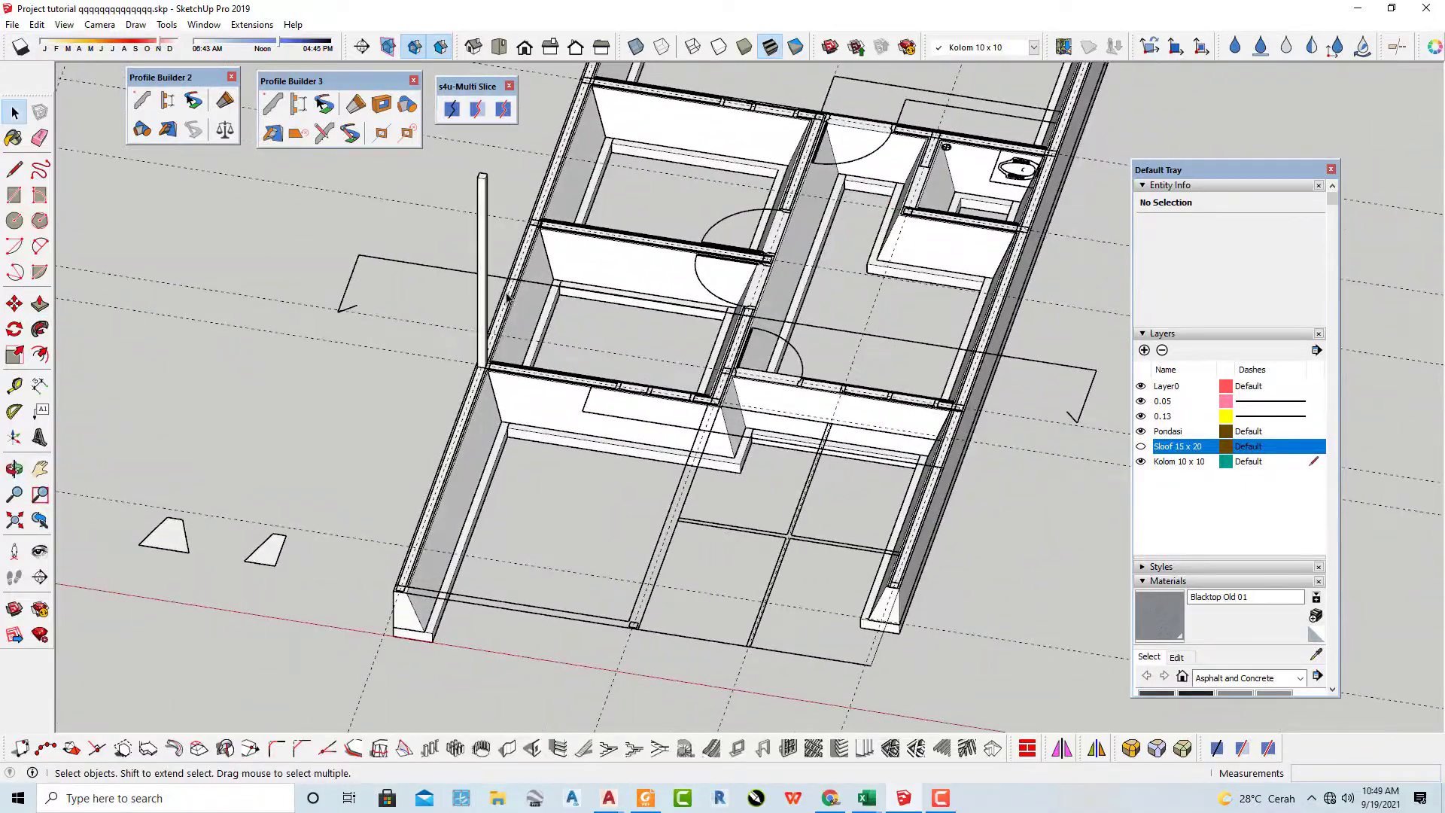
Make the whole extruded column into a component named Kolom Uk 10 x 10.
triple_click(484, 262)
middle_drag(483, 262, 362, 488)
scroll(469, 402, up, 4)
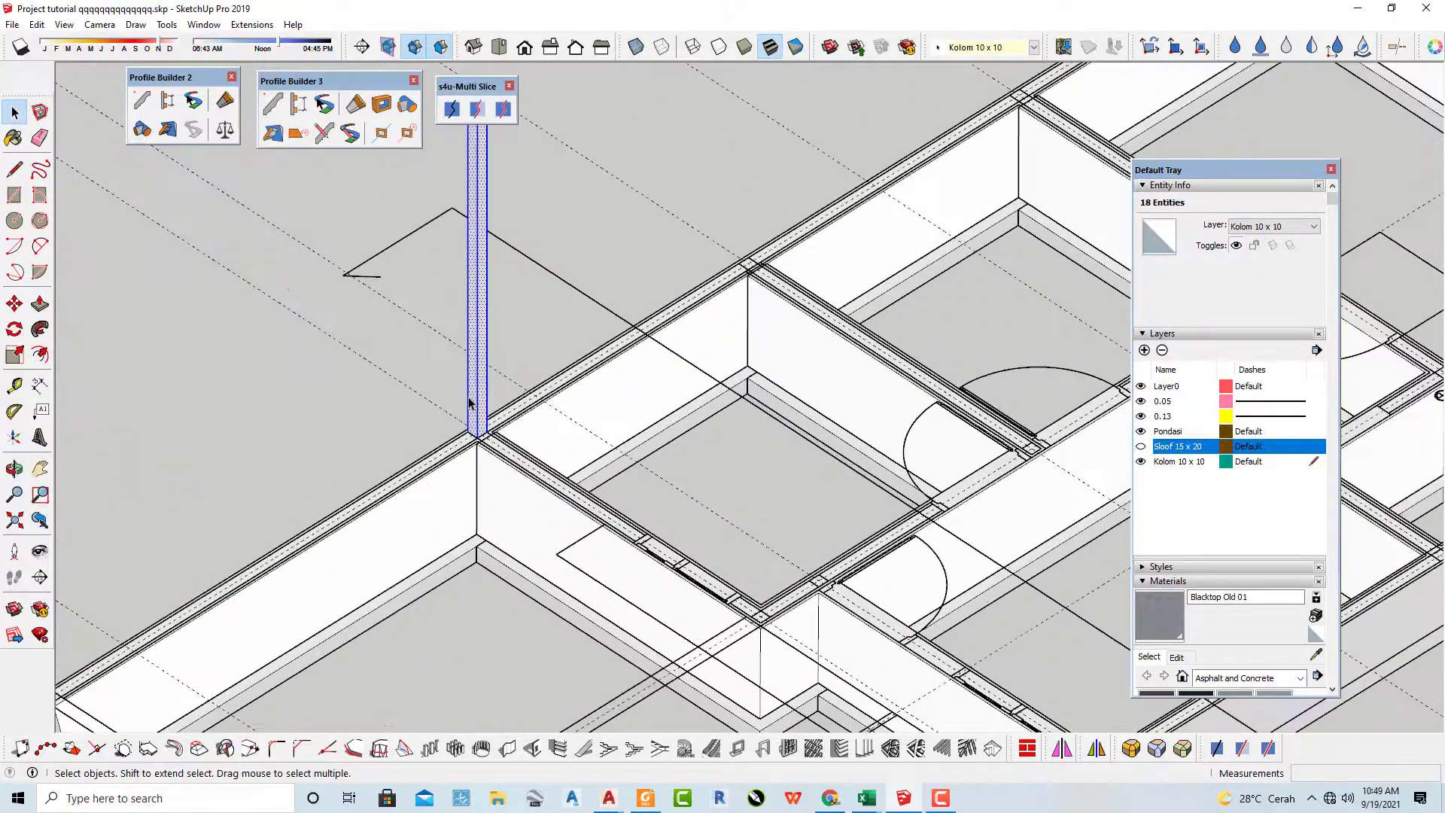
right_click(485, 372)
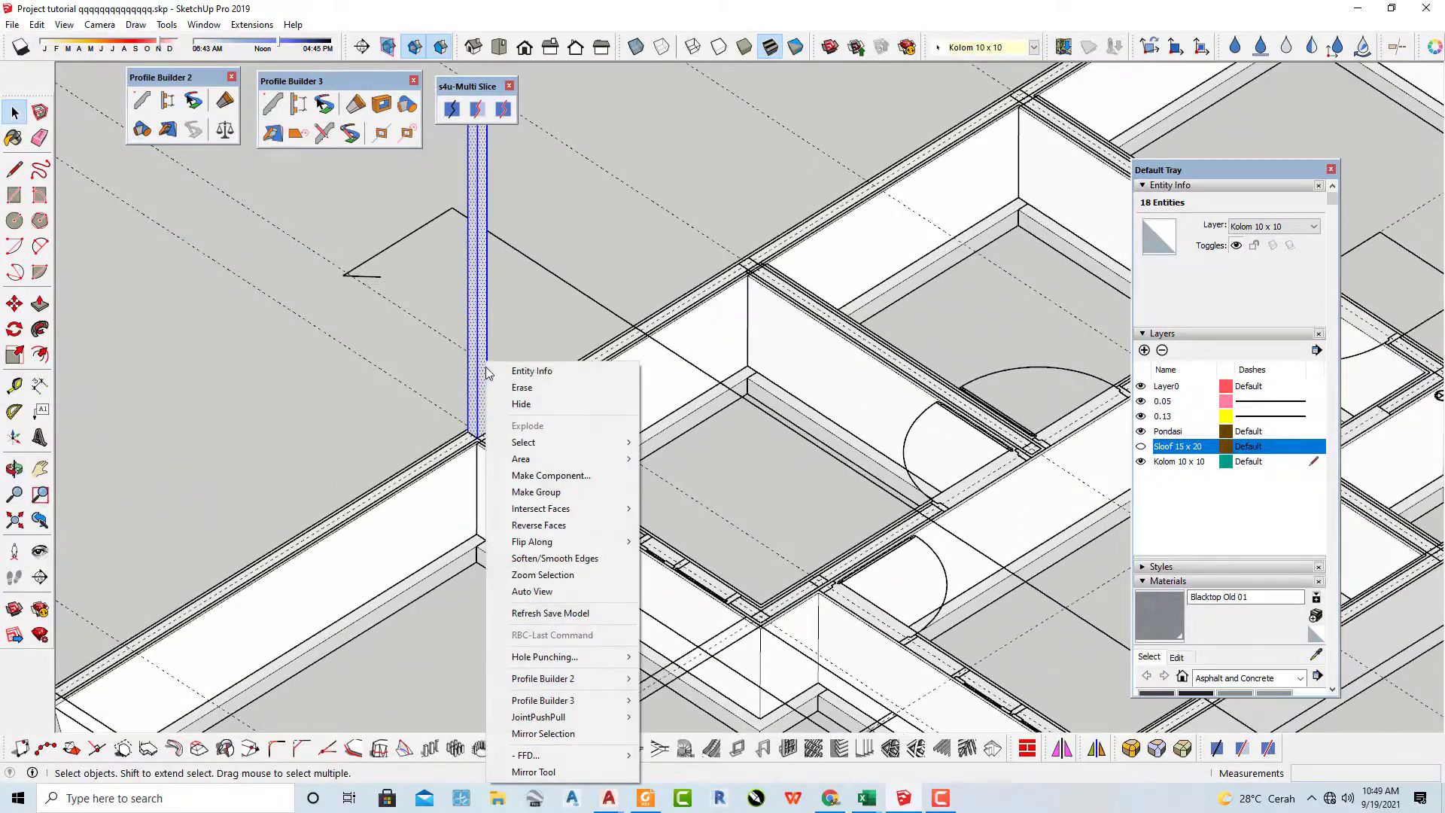
click(560, 474)
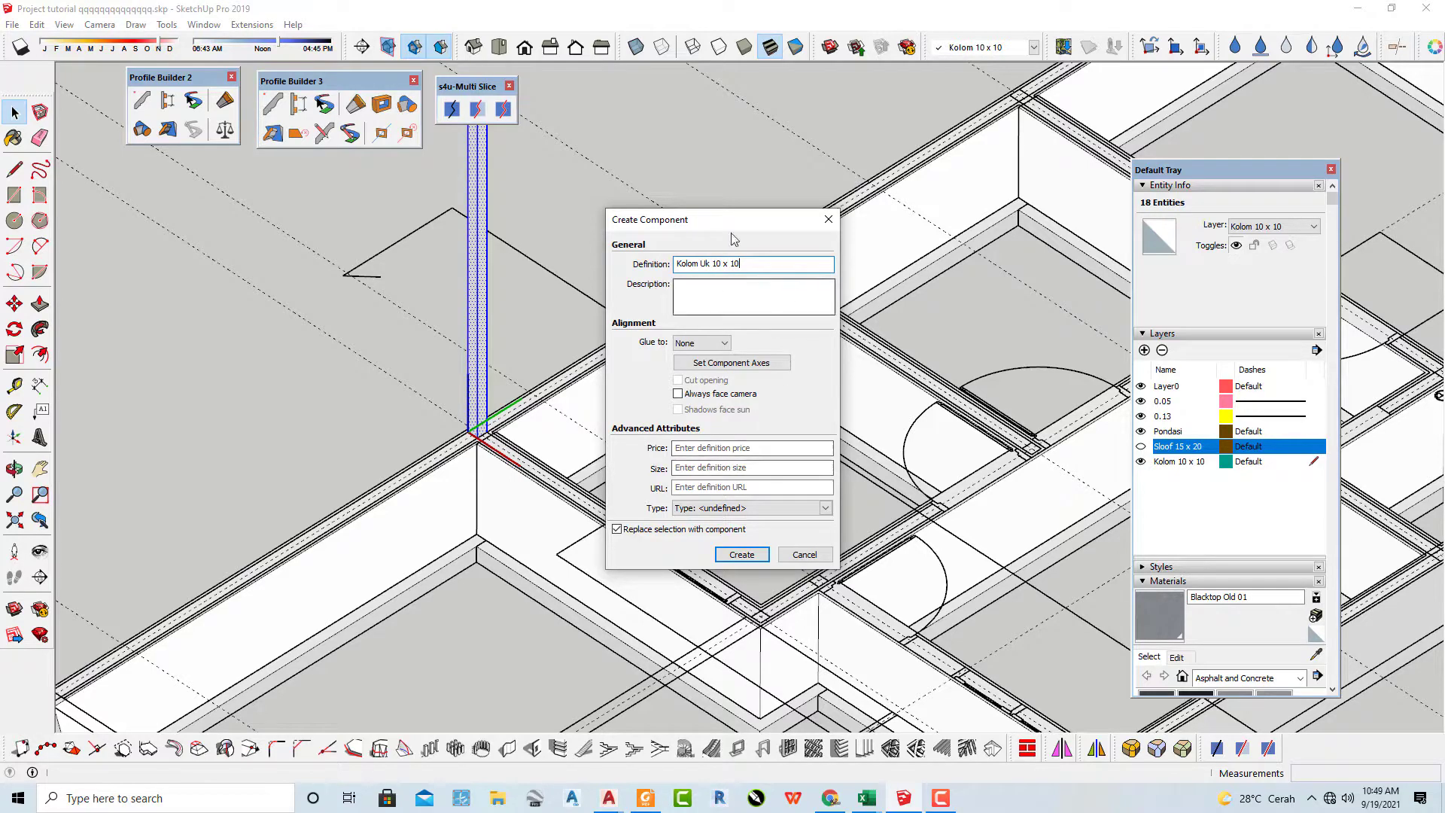
click(741, 554)
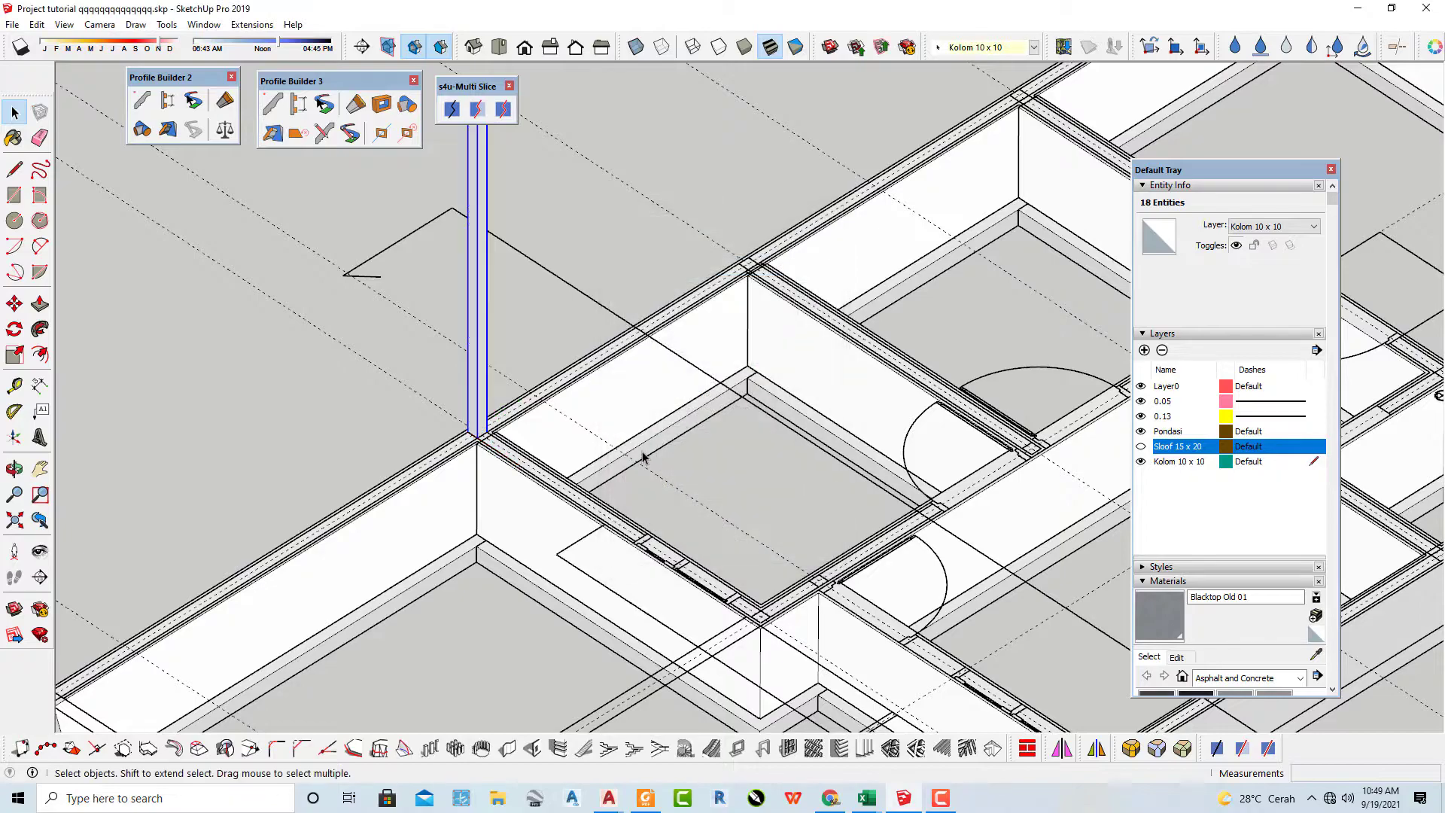
Copy the column component 300 cm along the front bedroom wall to its inner corner junction.
scroll(645, 461, down, 3)
scroll(410, 426, down, 1)
click(413, 455)
mouse_move(490, 464)
middle_down()
mouse_move(623, 416)
mouse_move(744, 409)
mouse_move(500, 455)
middle_up()
scroll(527, 444, up, 3)
click(537, 428)
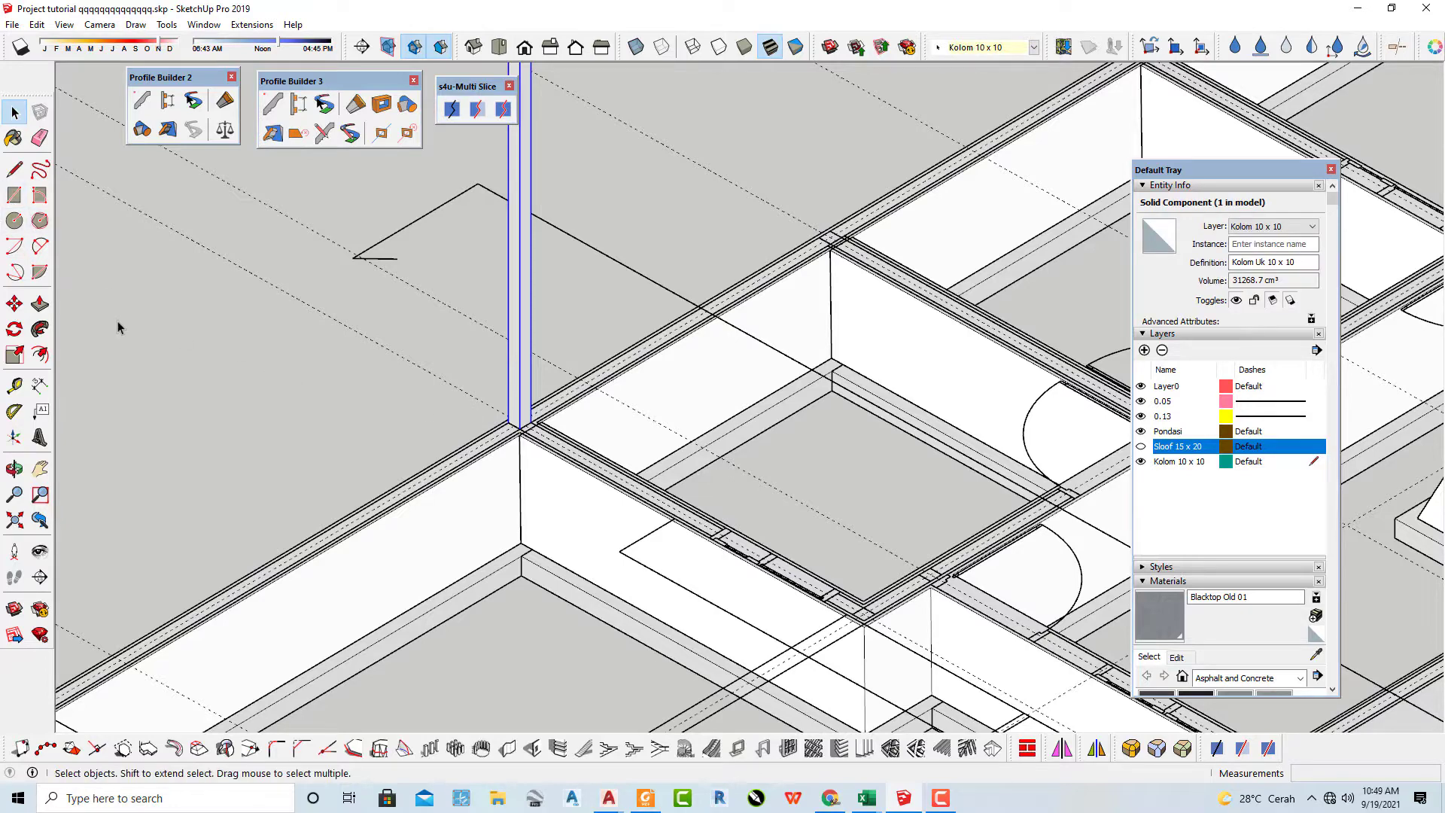
scroll(496, 430, up, 1)
key(m)
scroll(508, 425, up, 2)
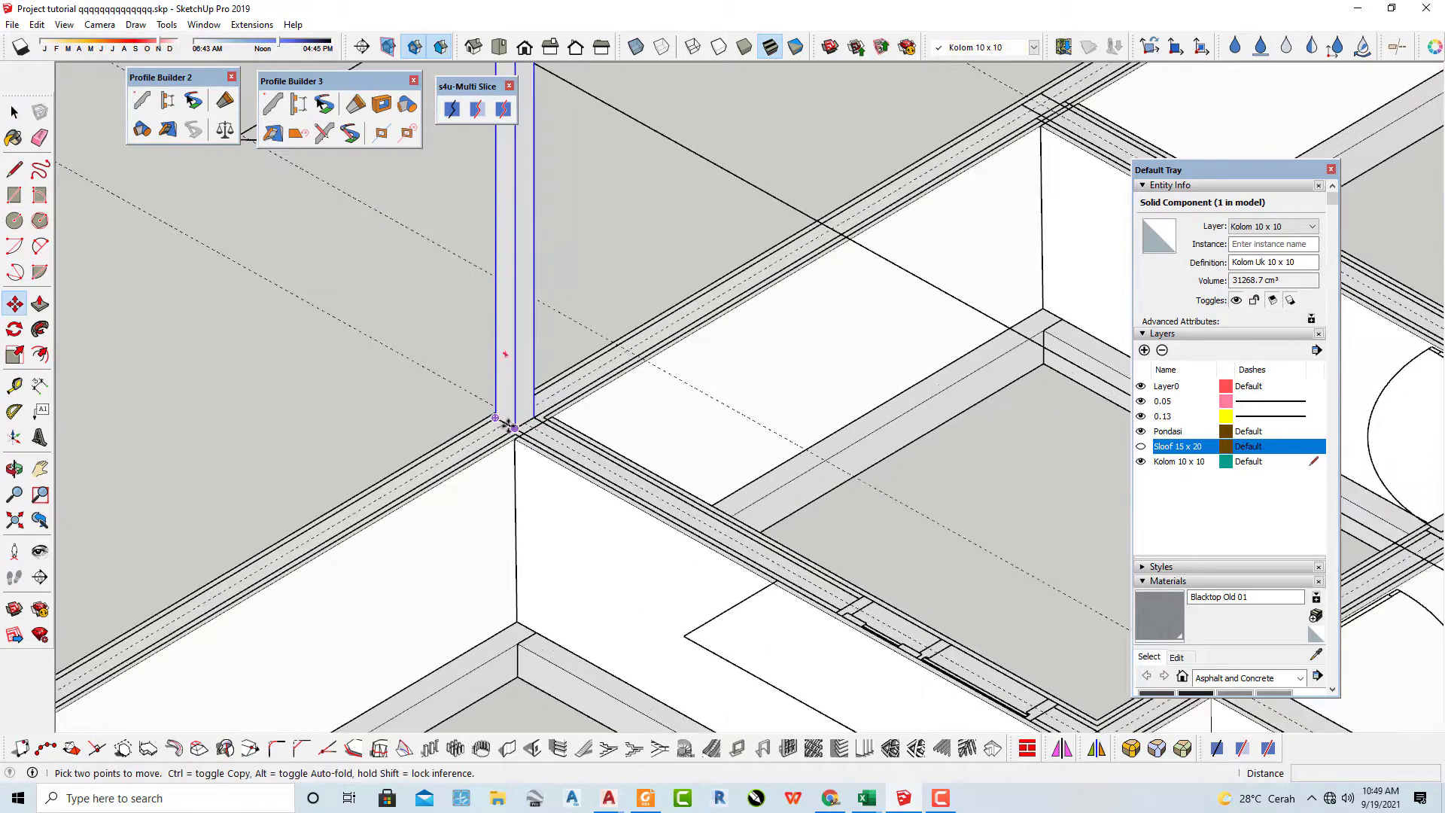
scroll(508, 425, up, 3)
click(524, 425)
scroll(219, 233, down, 6)
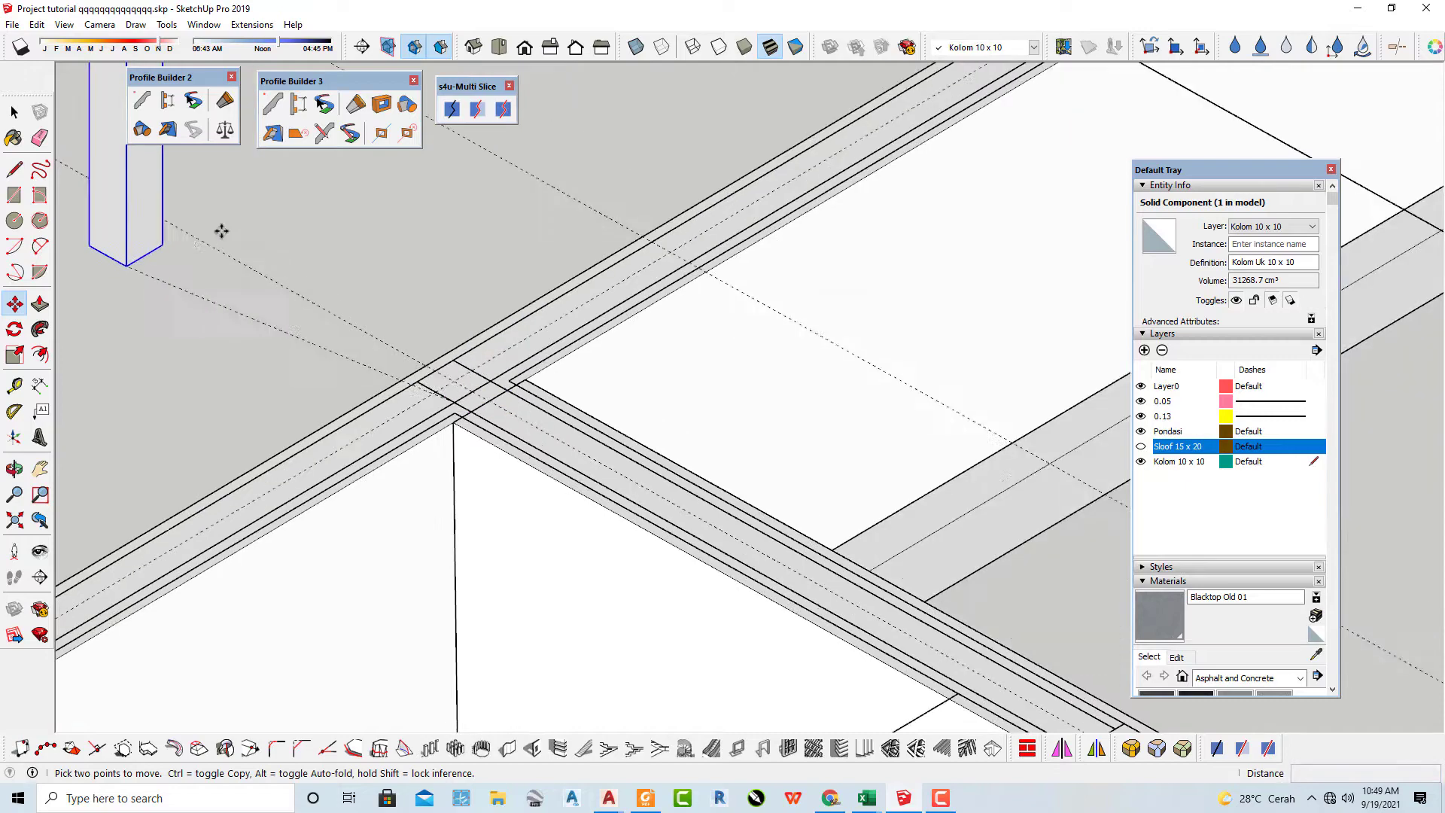
key(ctrl)
scroll(820, 406, up, 2)
scroll(725, 499, up, 2)
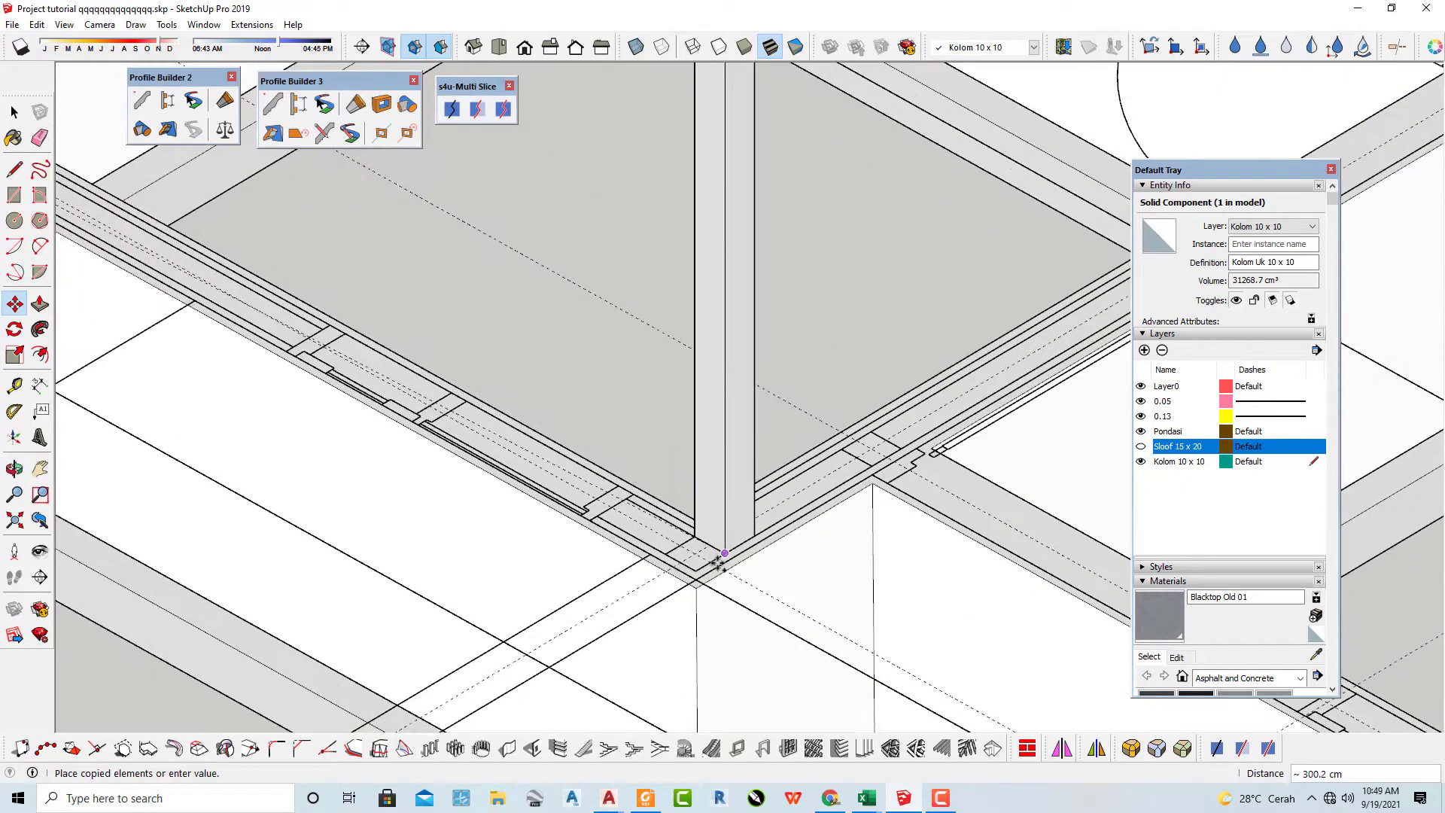
click(696, 575)
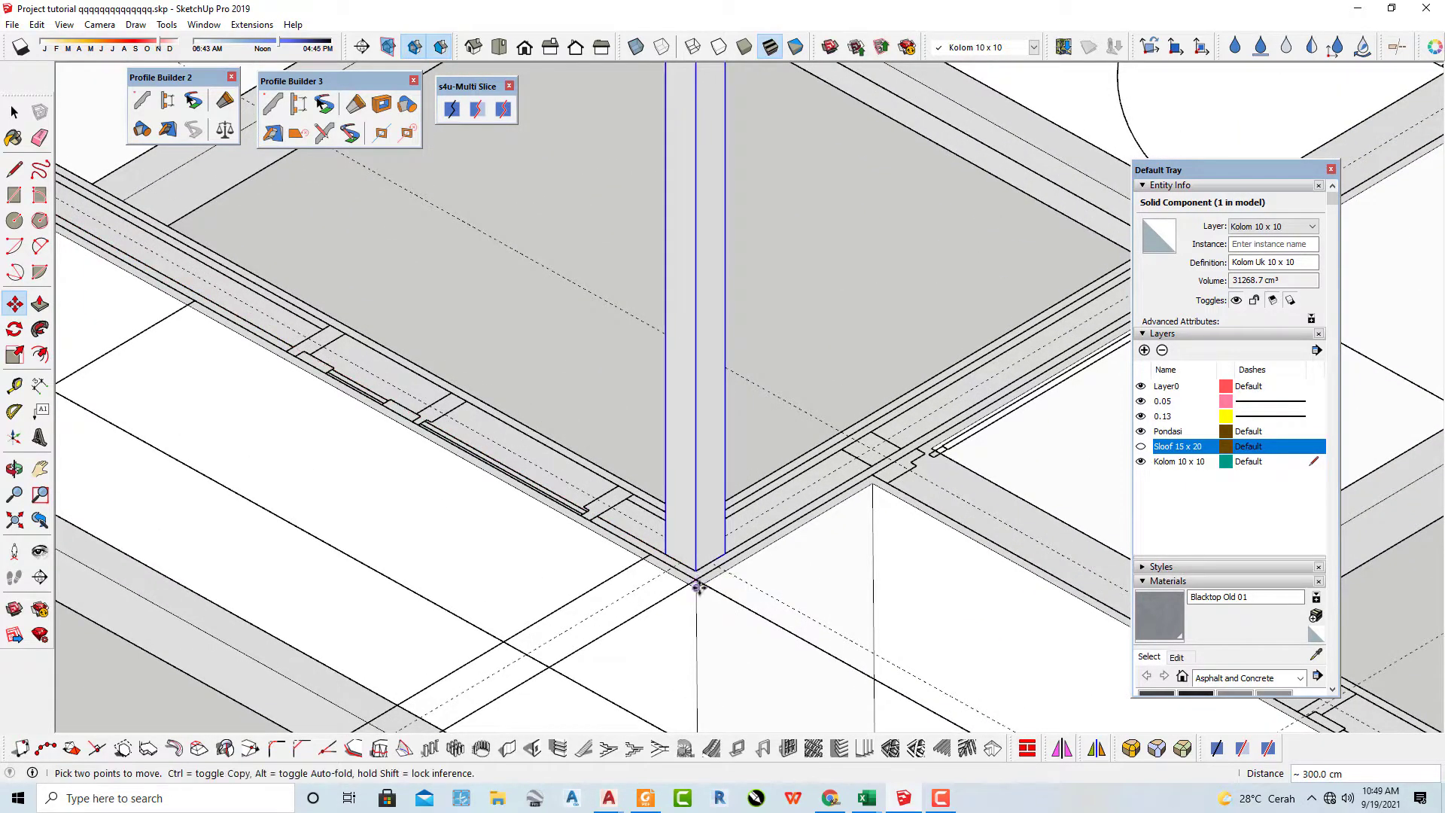
Copy the inner corner column 60 cm along the interior wall to the adjacent wall junction.
click(693, 569)
scroll(866, 468, up, 1)
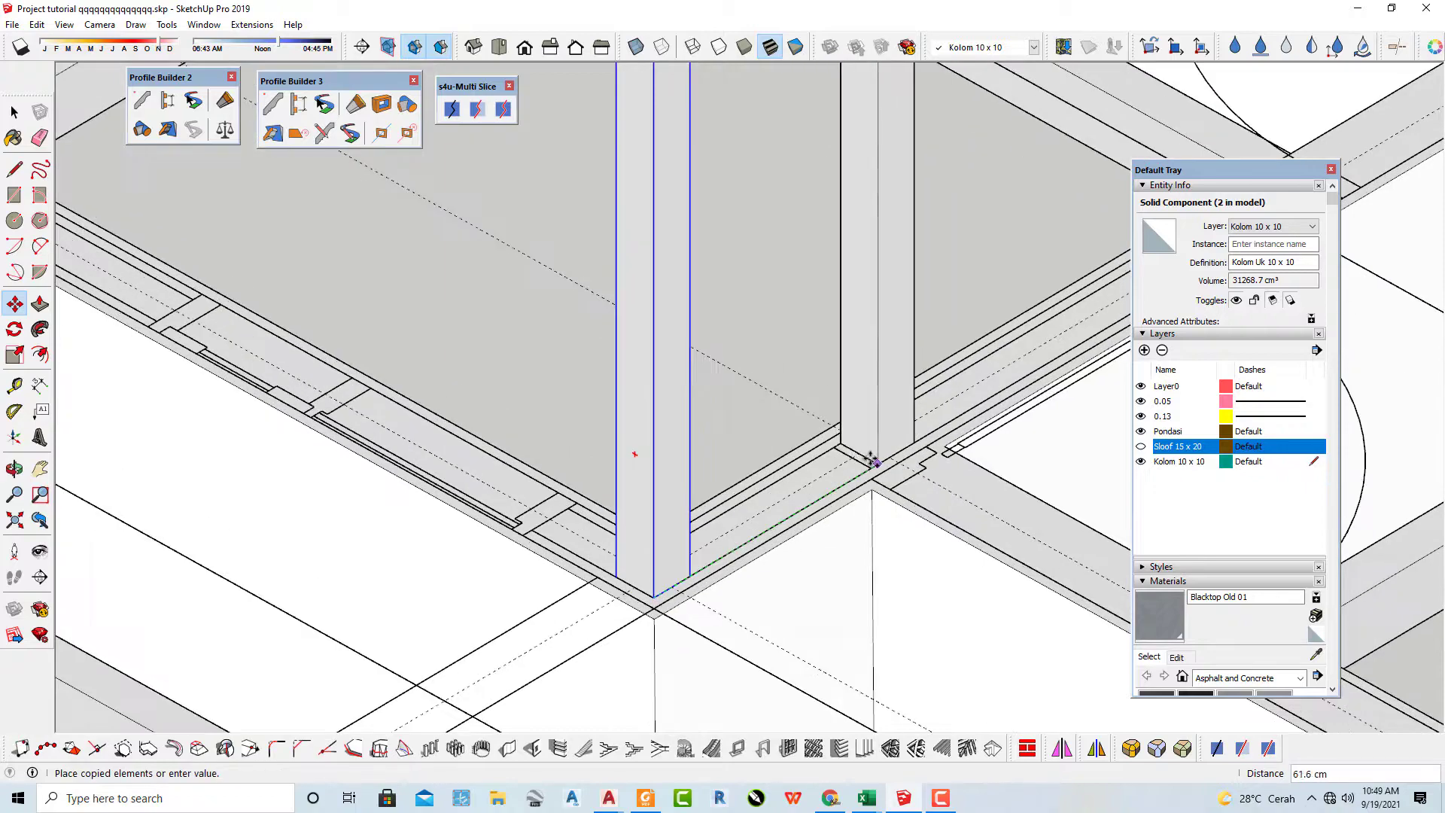
click(865, 468)
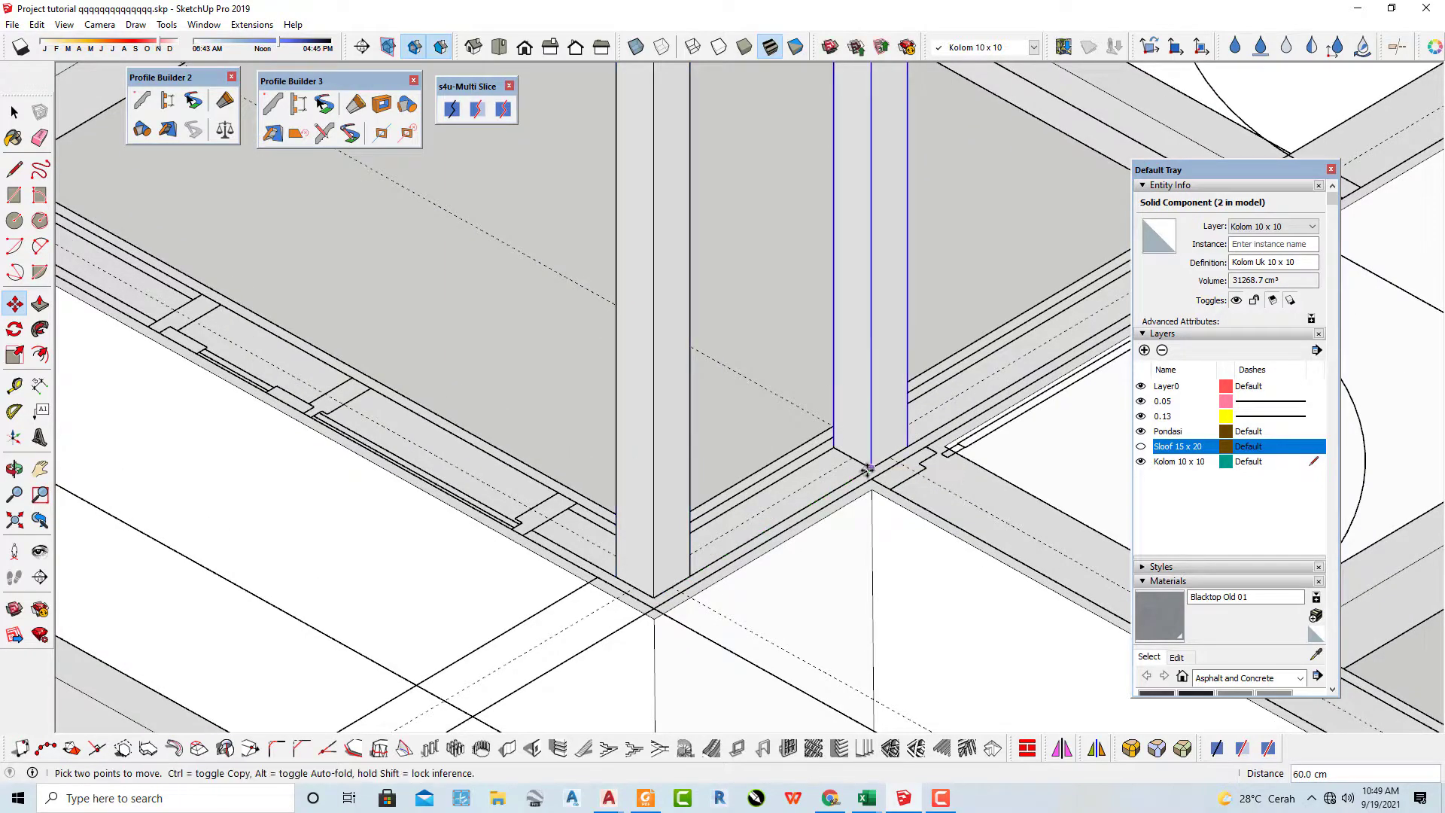
Copy the newest column along the interior wall to the junction with the partition between the two bedrooms.
click(870, 468)
key(ctrl)
scroll(428, 434, down, 5)
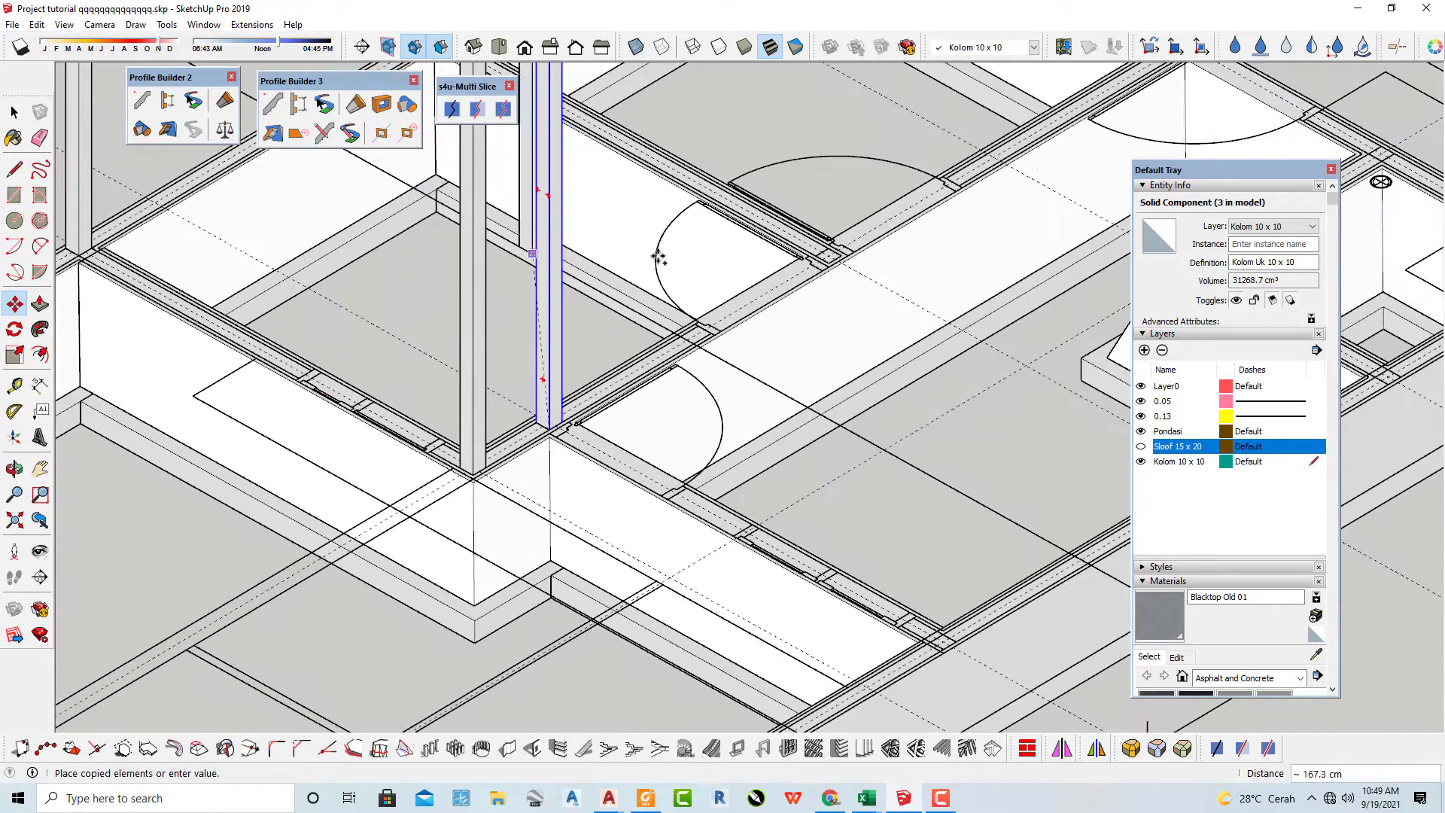
shift+middle_drag(706, 288, 620, 517)
scroll(894, 393, up, 4)
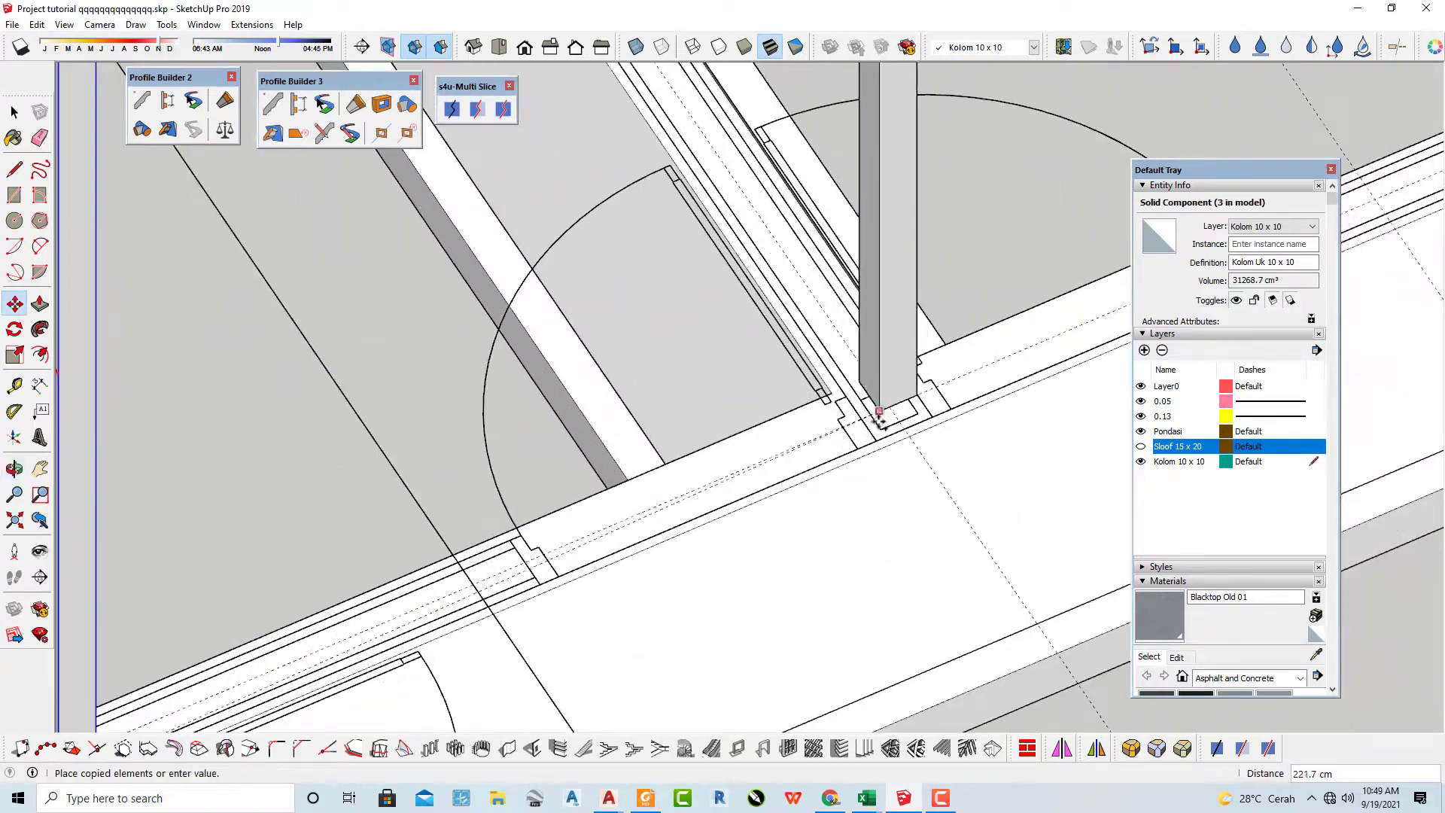
click(879, 430)
scroll(872, 429, up, 1)
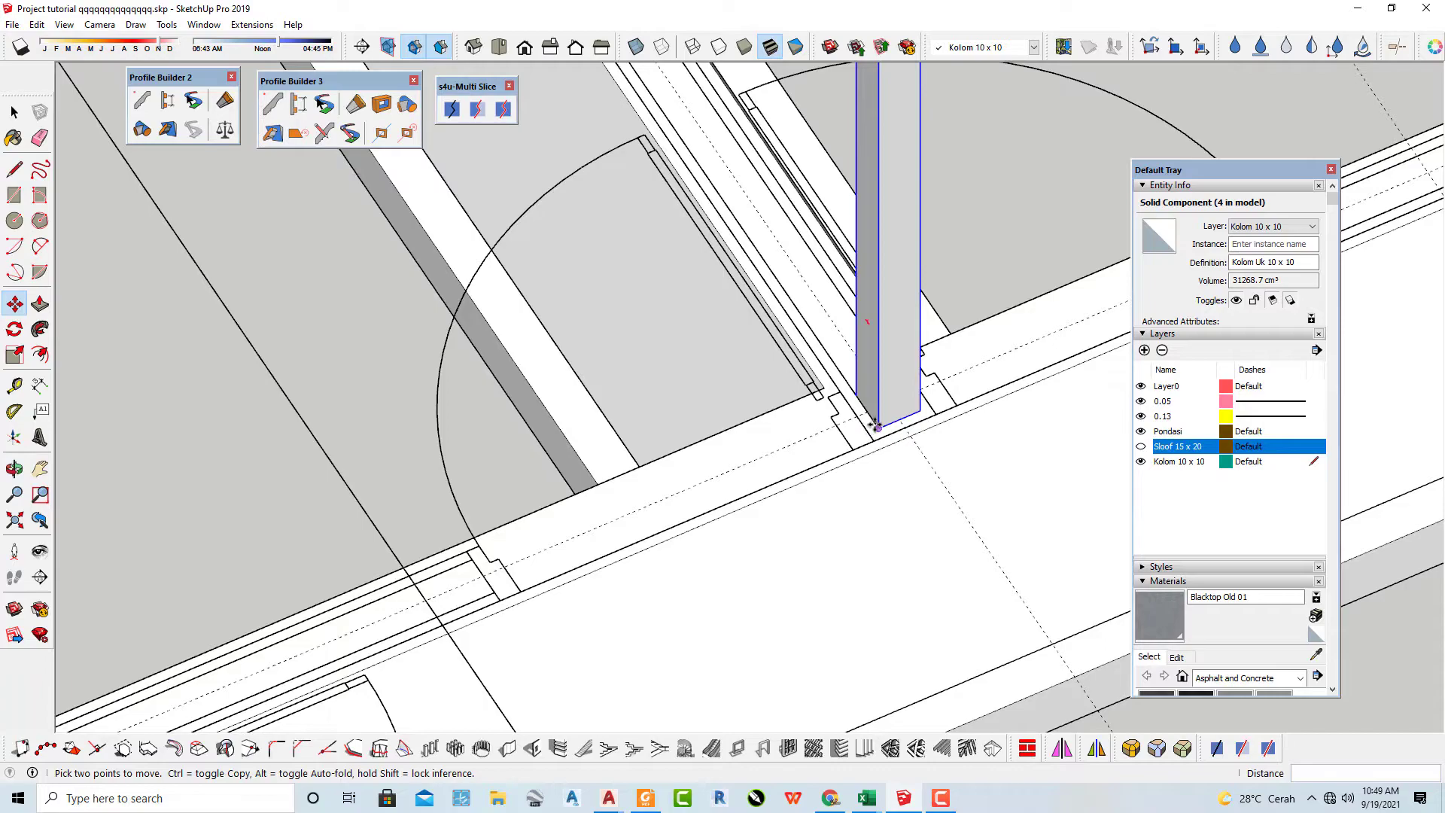
Copy the column from the bedroom partition's inner end to its junction with the outer side wall.
click(876, 426)
scroll(828, 452, down, 6)
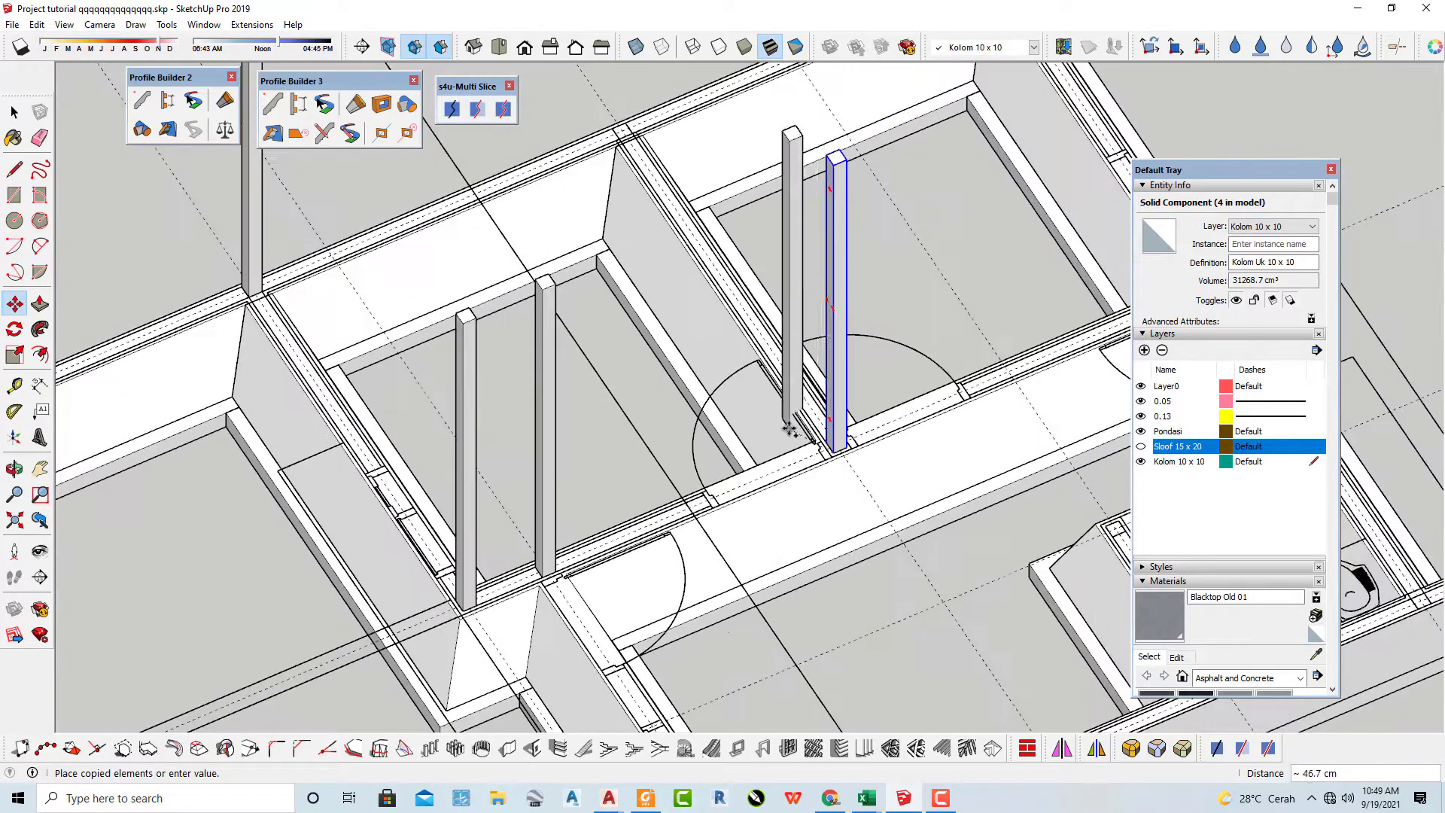
scroll(652, 165, up, 7)
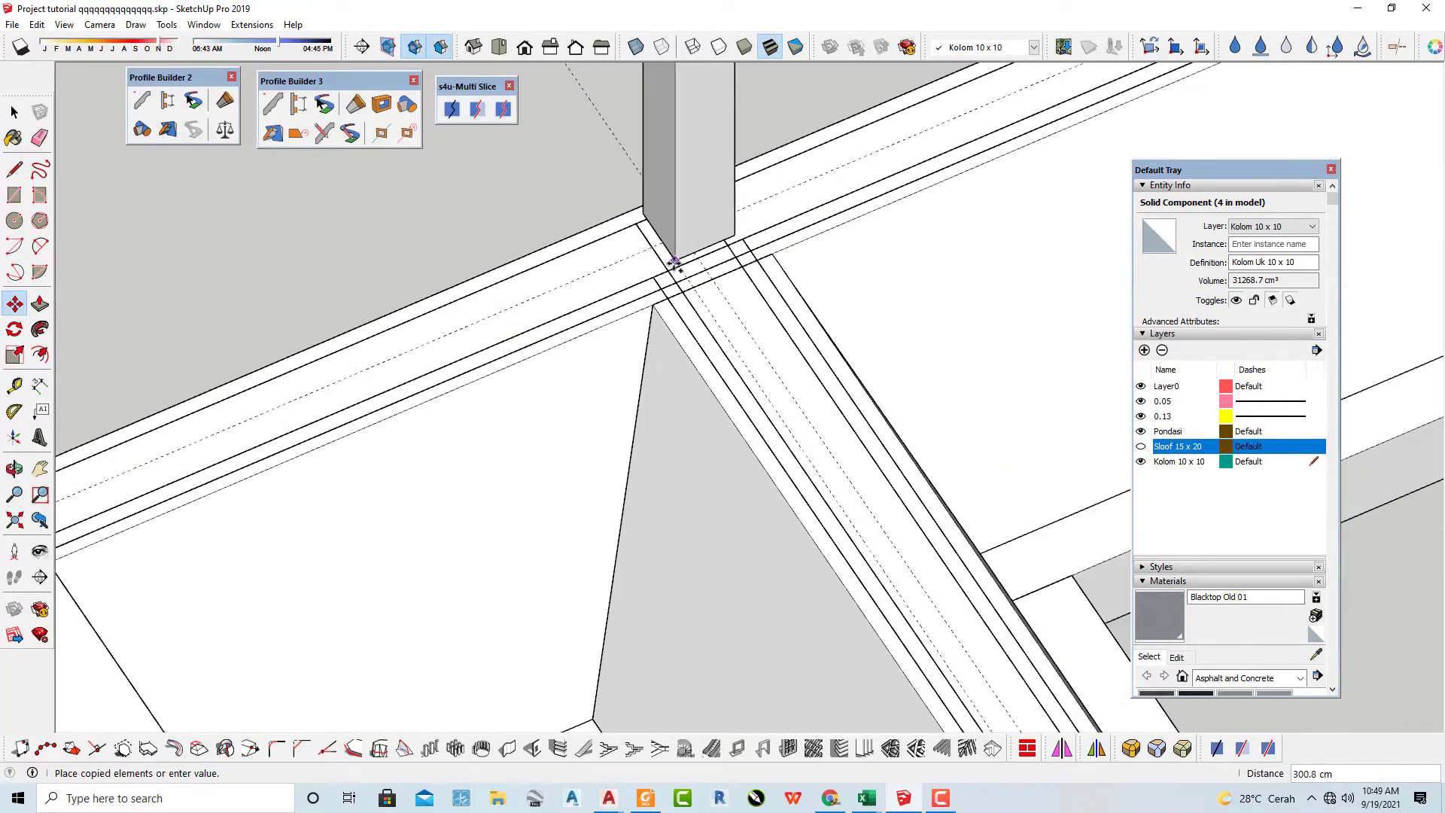
click(672, 271)
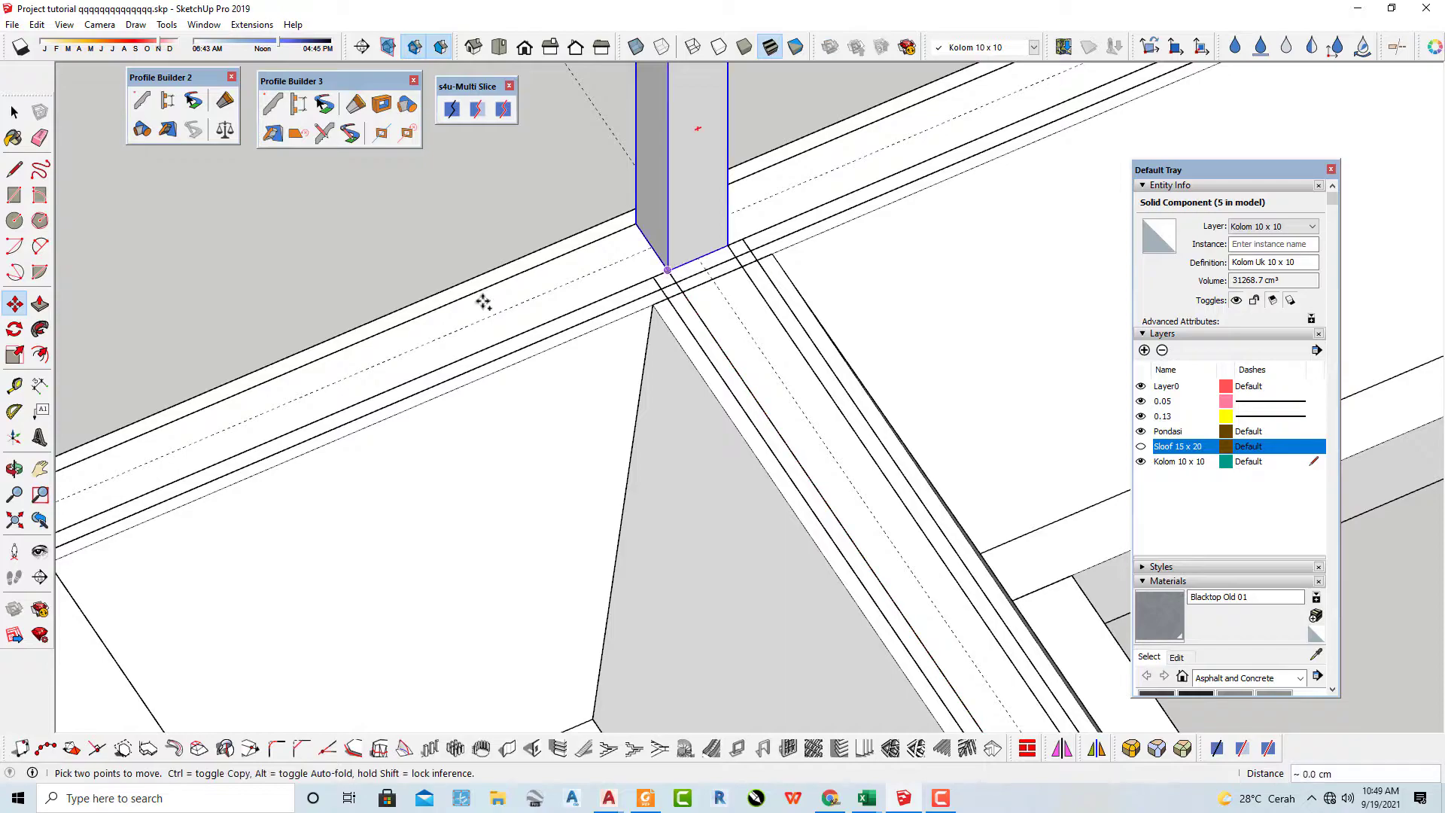
Copy the outer side wall column 280 cm along that wall to the rear bedroom's far partition junction.
key(ctrl)
click(483, 301)
scroll(527, 286, down, 8)
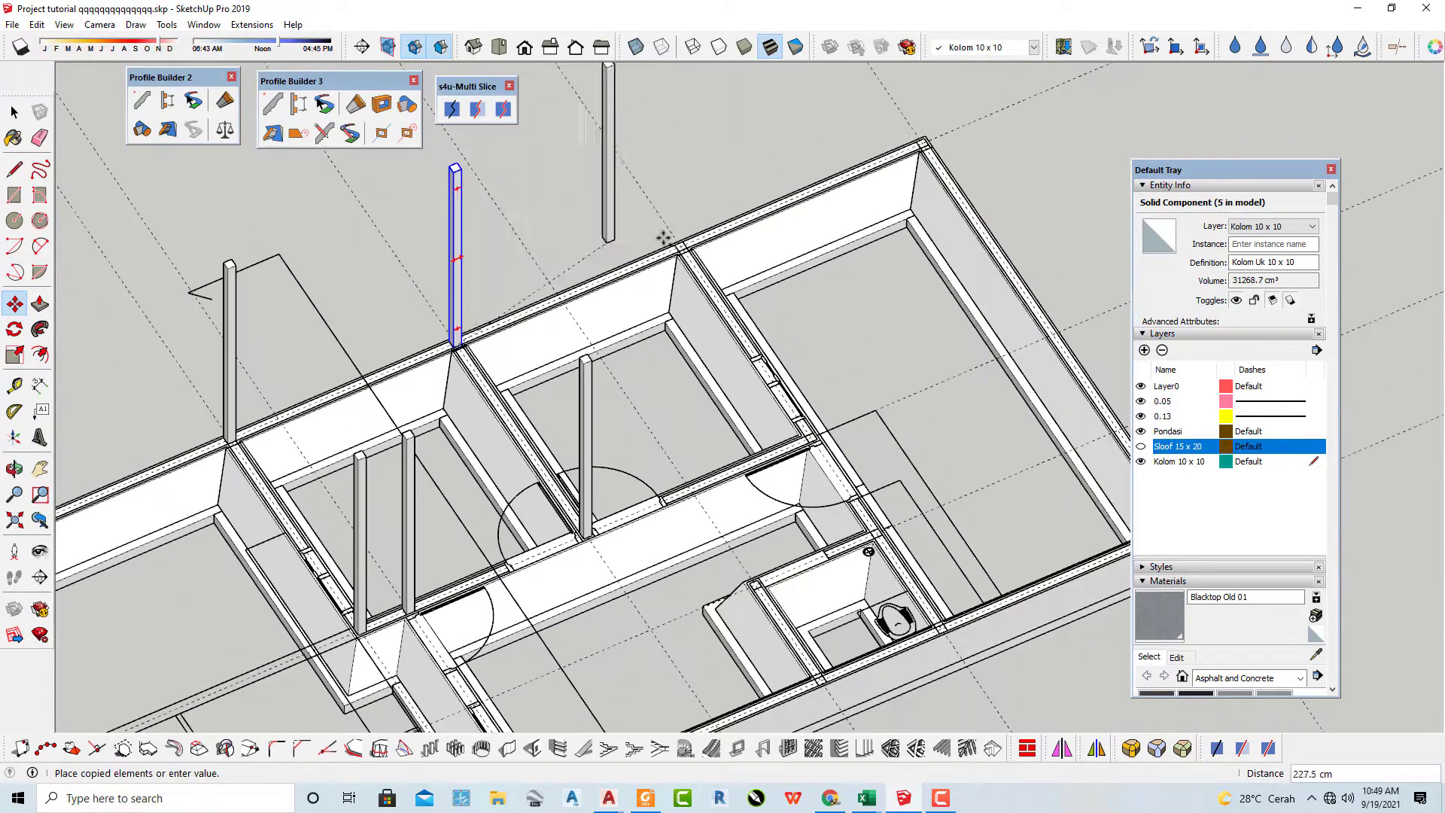
scroll(663, 239, up, 7)
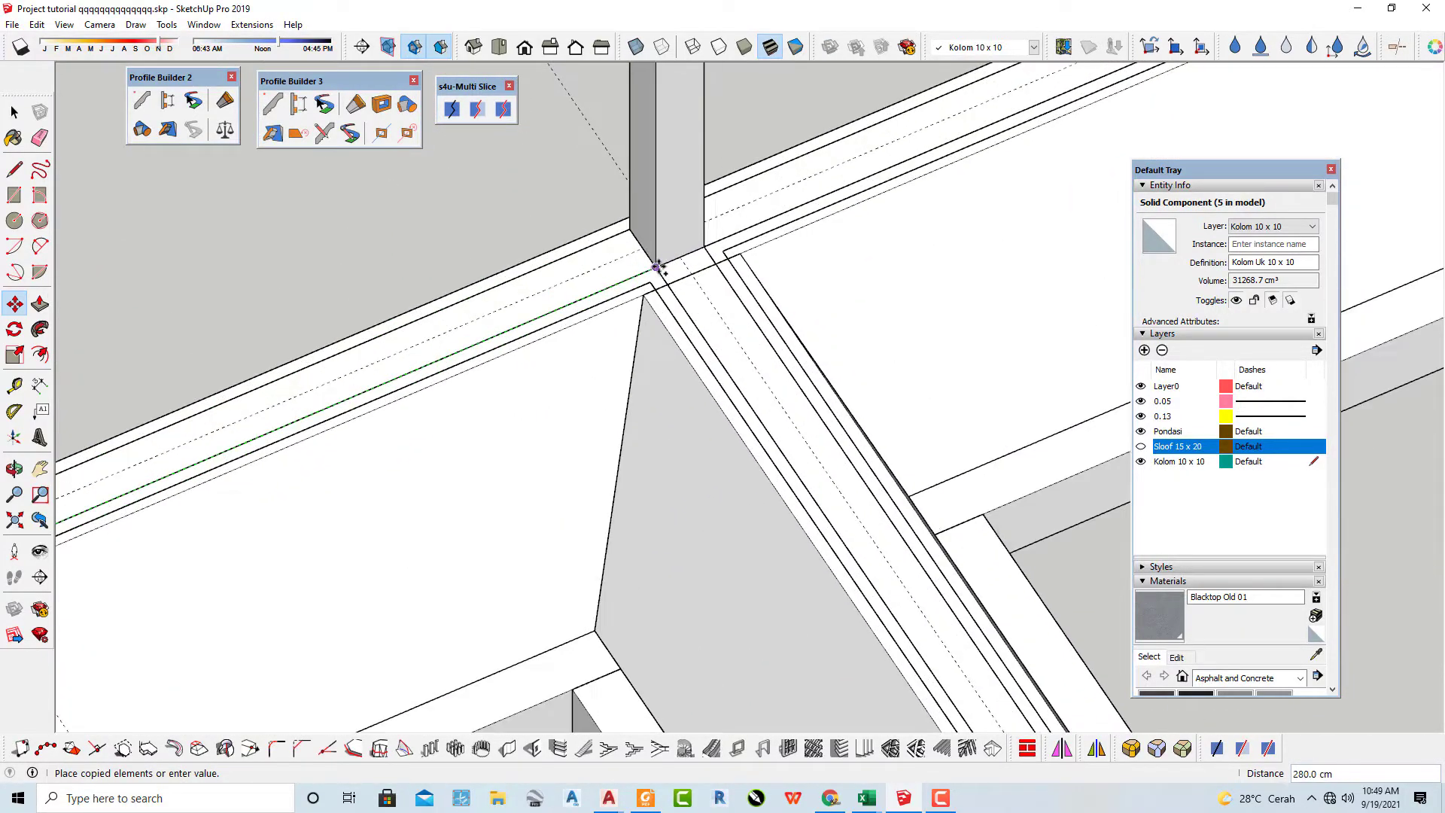
click(658, 267)
Copy that column 300 cm along the rear bedroom's far partition to the interior wall junction and clear the selection.
click(654, 265)
scroll(654, 263, down, 6)
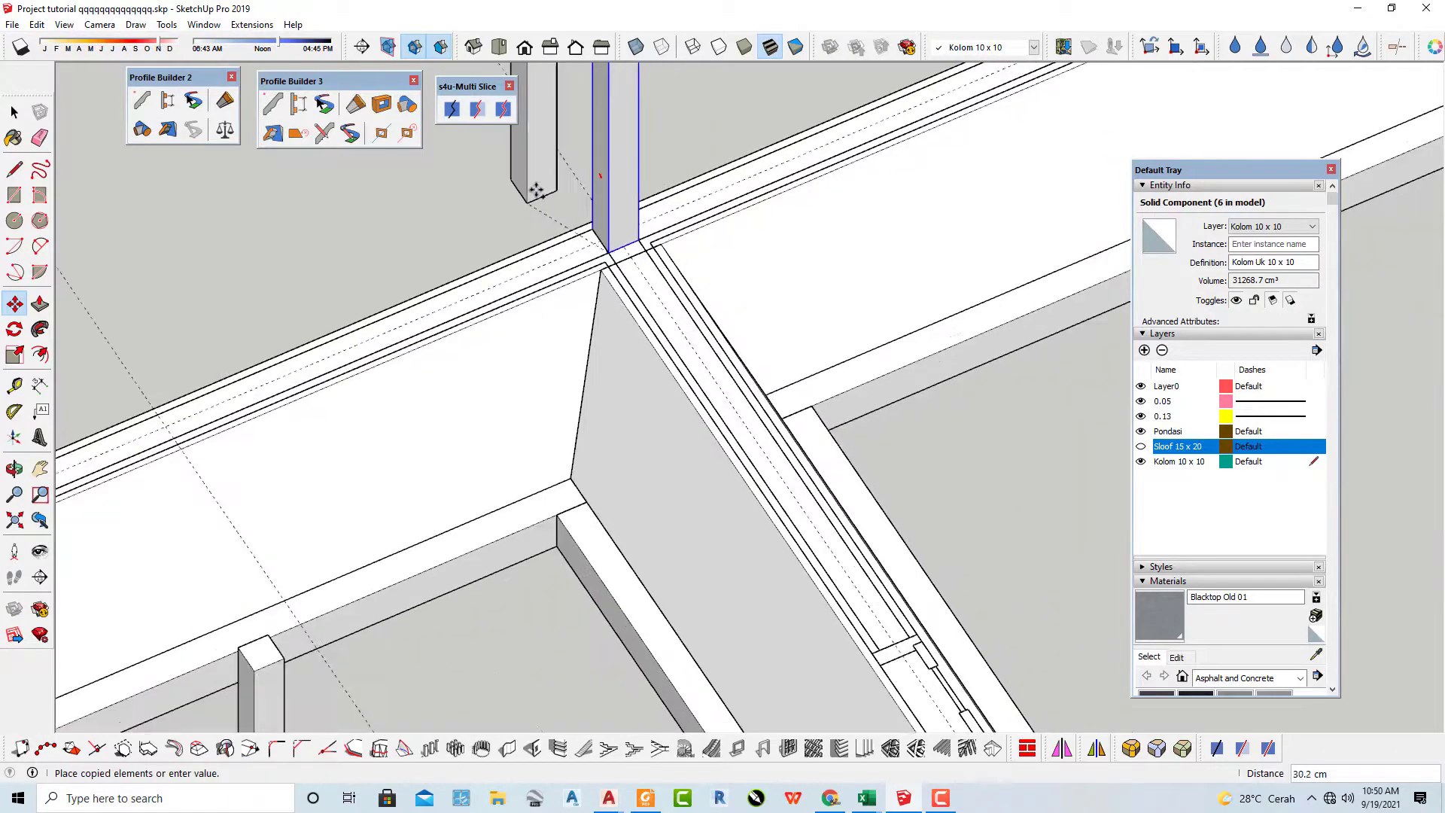
scroll(745, 421, up, 6)
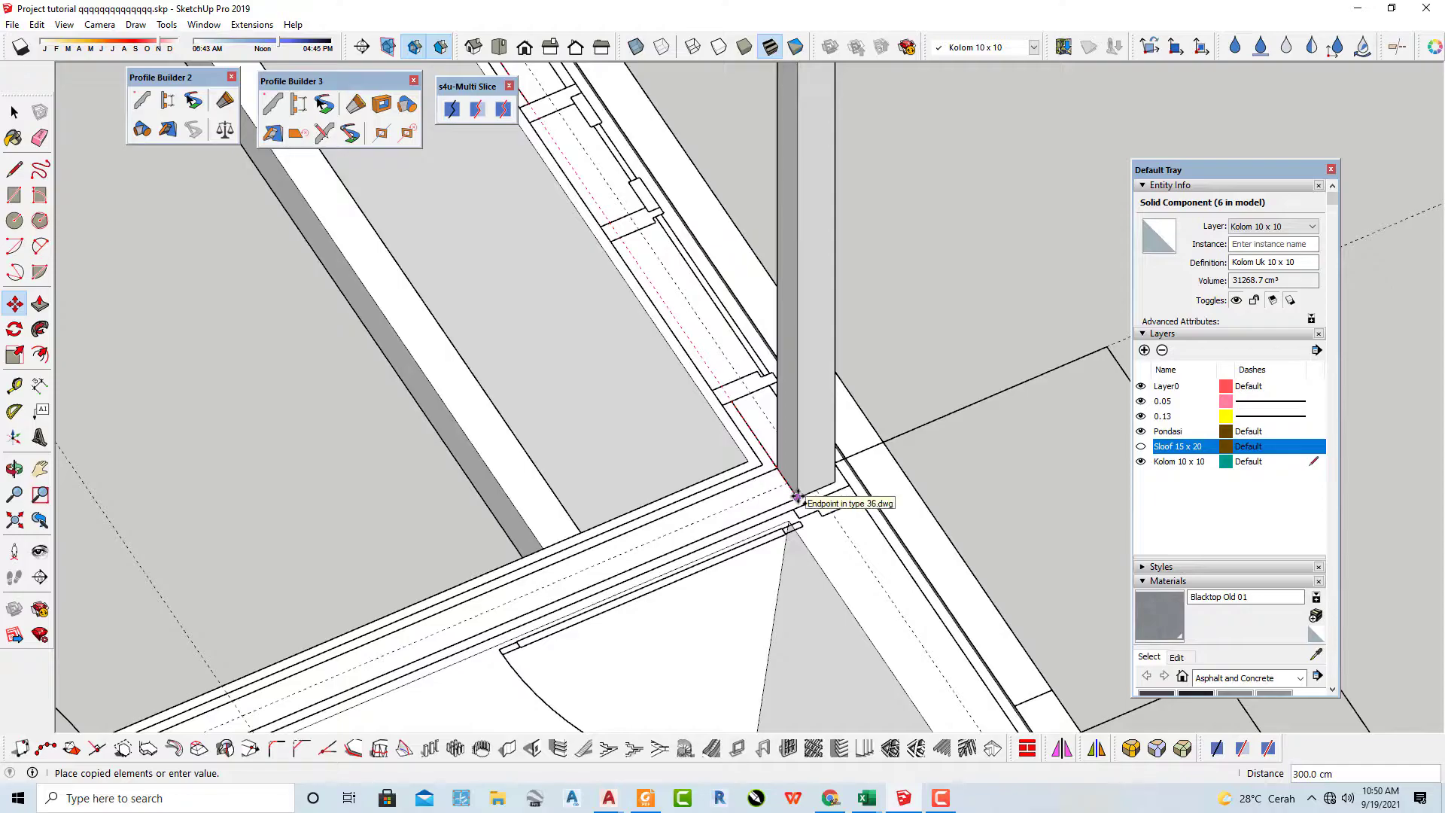
click(798, 497)
scroll(677, 391, down, 8)
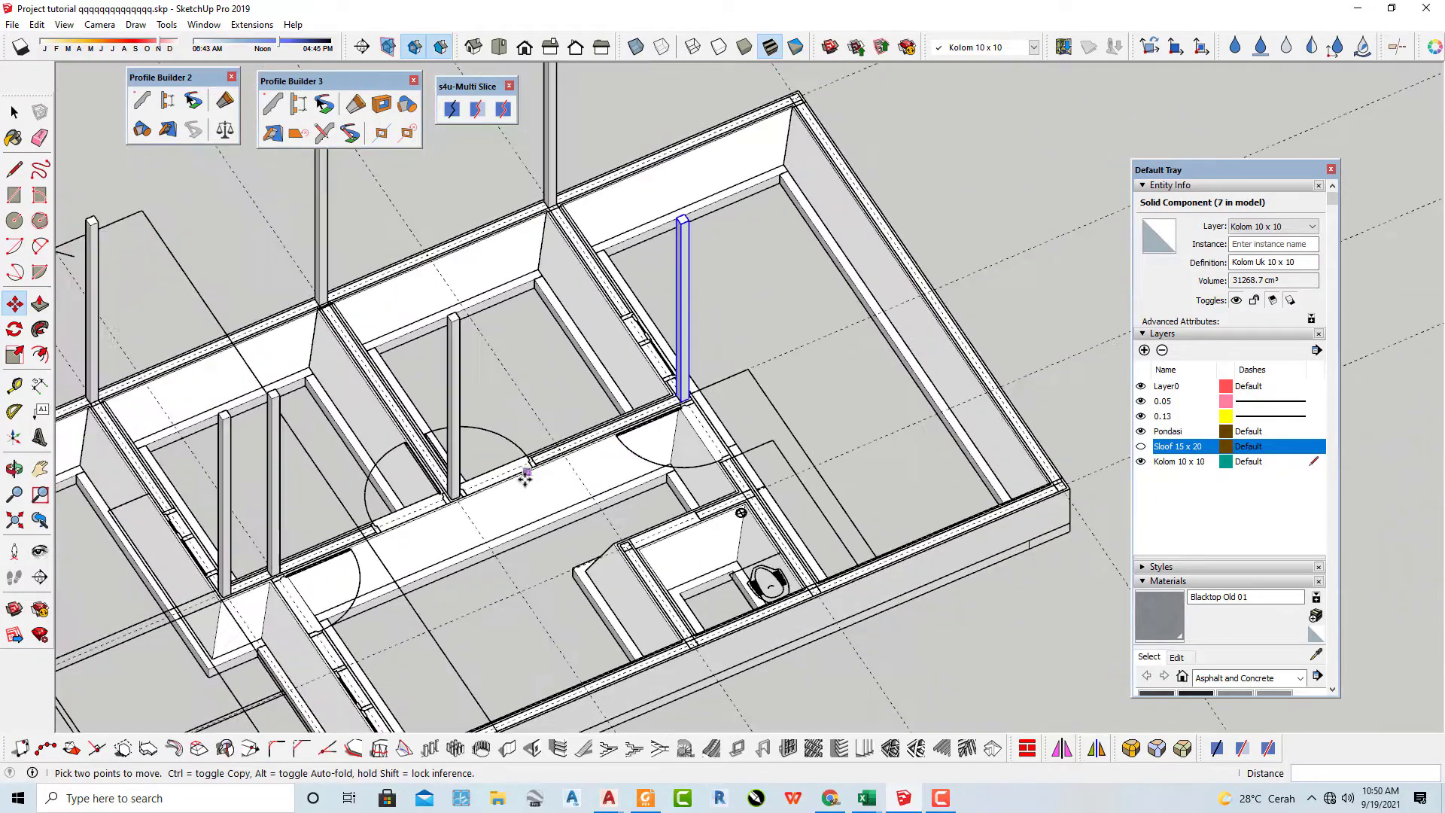
middle_drag(525, 476, 743, 344)
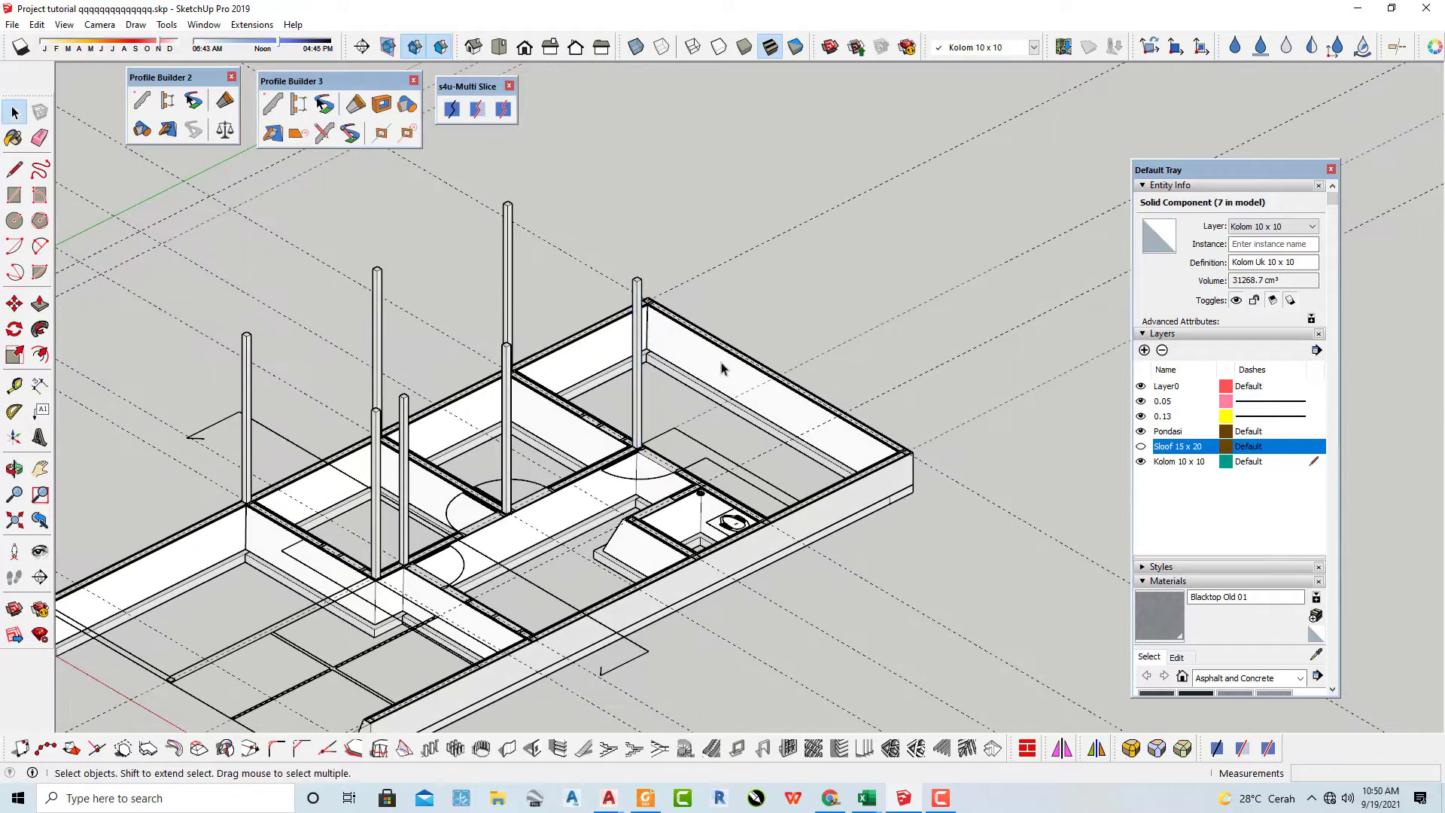
scroll(626, 403, up, 2)
click(629, 413)
Draw a 10 x 10 cm column footprint at the bathroom wall's free corner and start Push/Pull on it.
shift+middle_drag(629, 413, 647, 341)
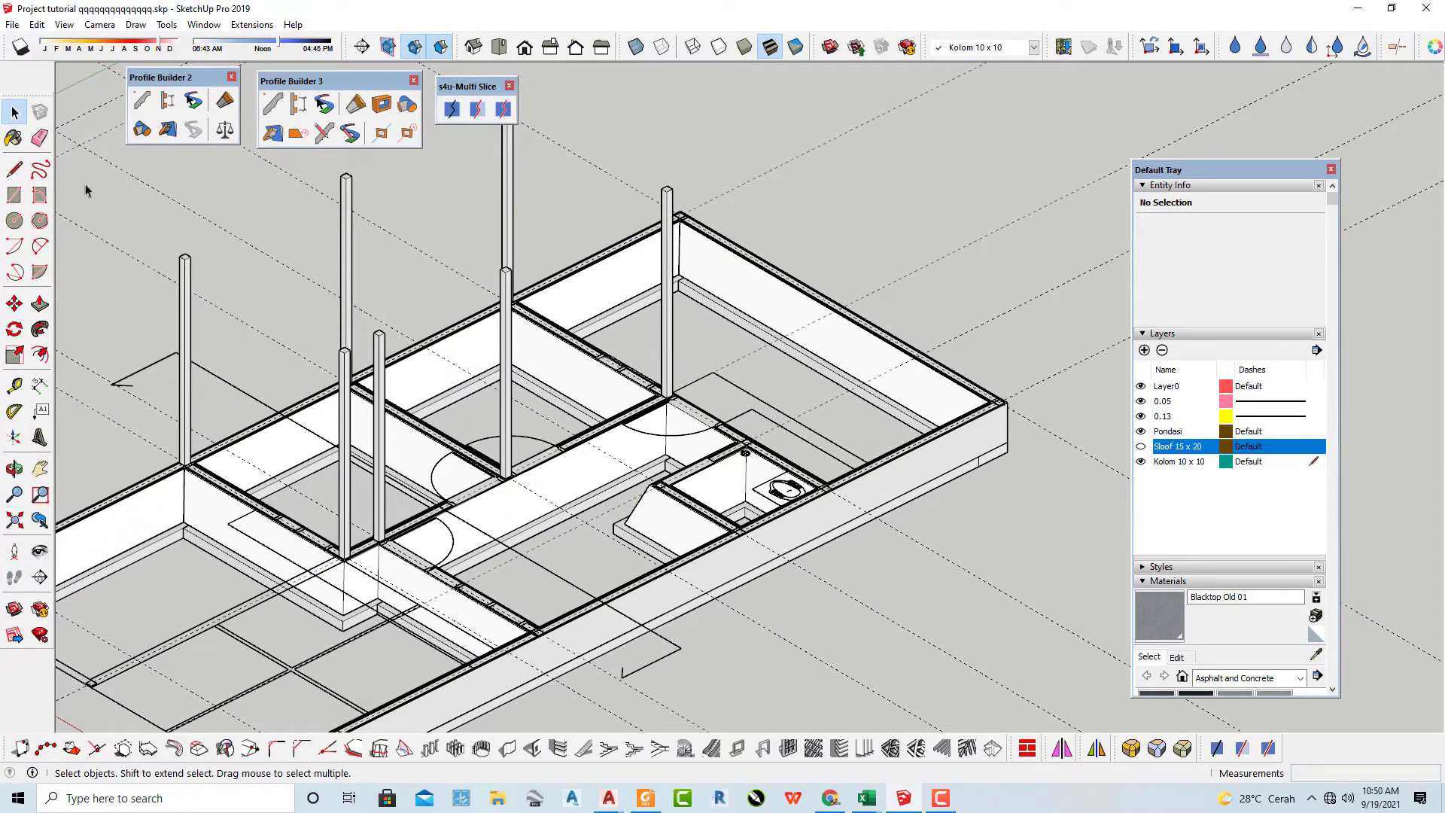
click(13, 195)
scroll(588, 444, up, 6)
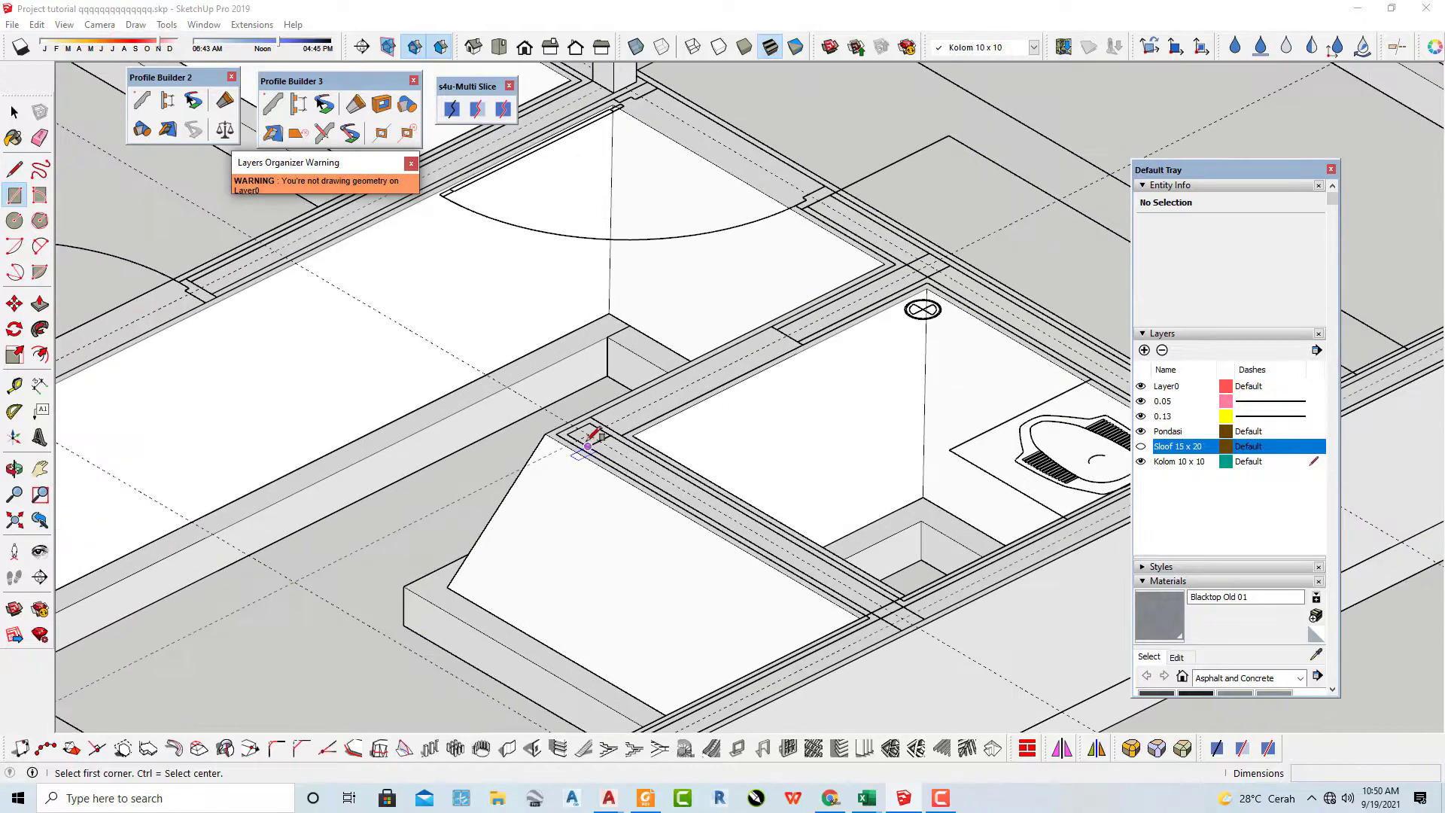
scroll(587, 444, up, 3)
click(557, 430)
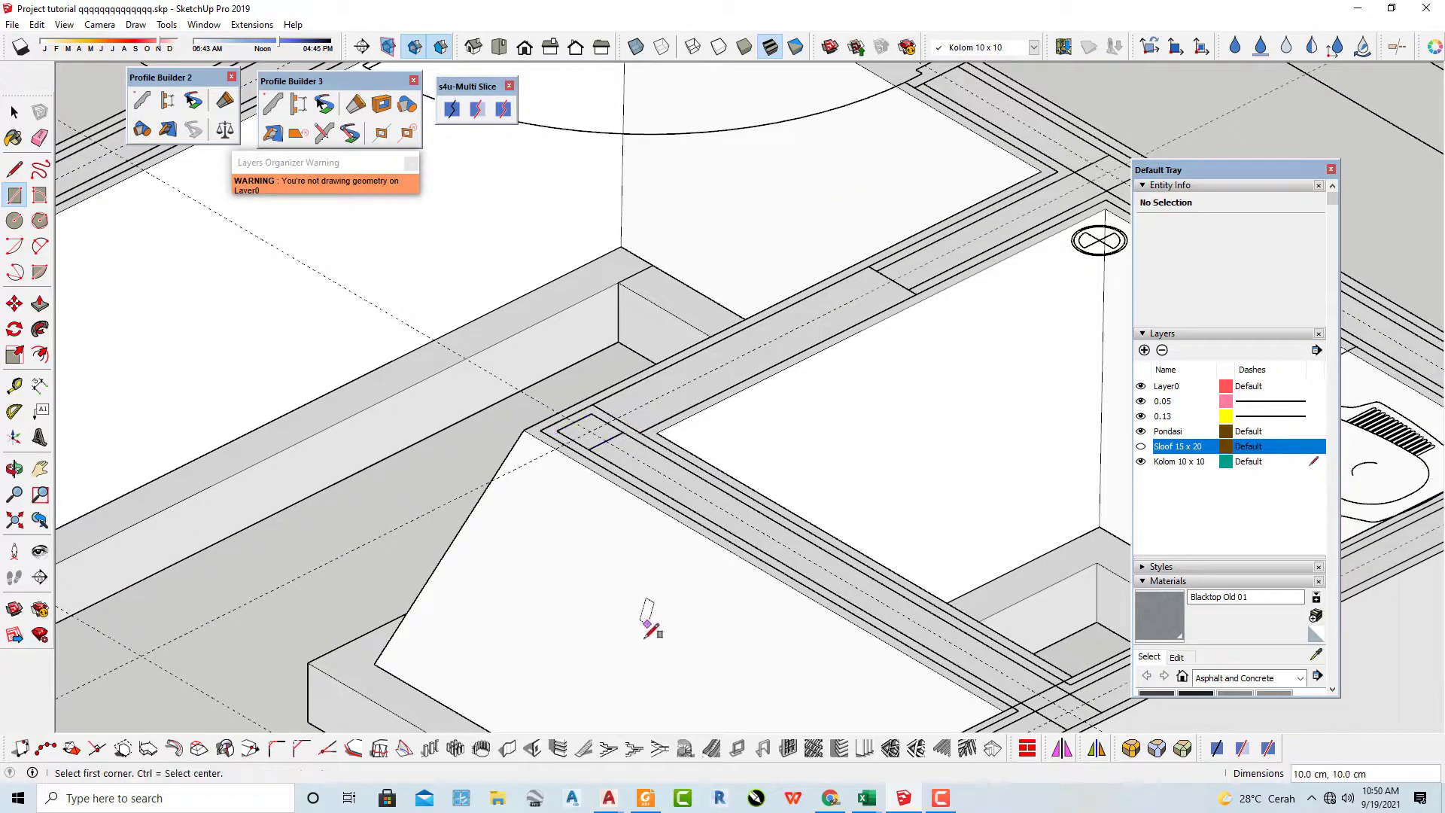
key(space)
key(p)
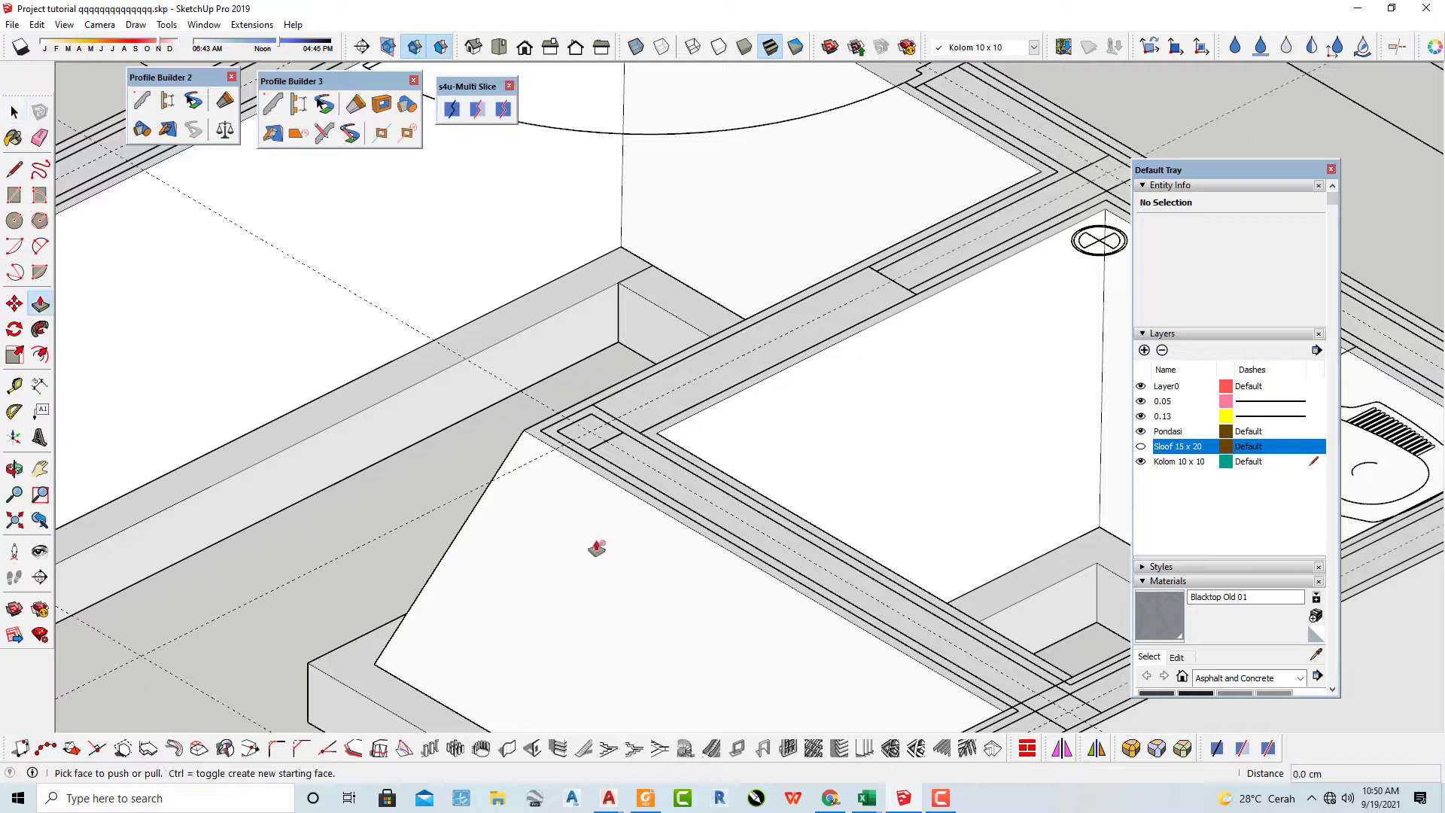
click(591, 434)
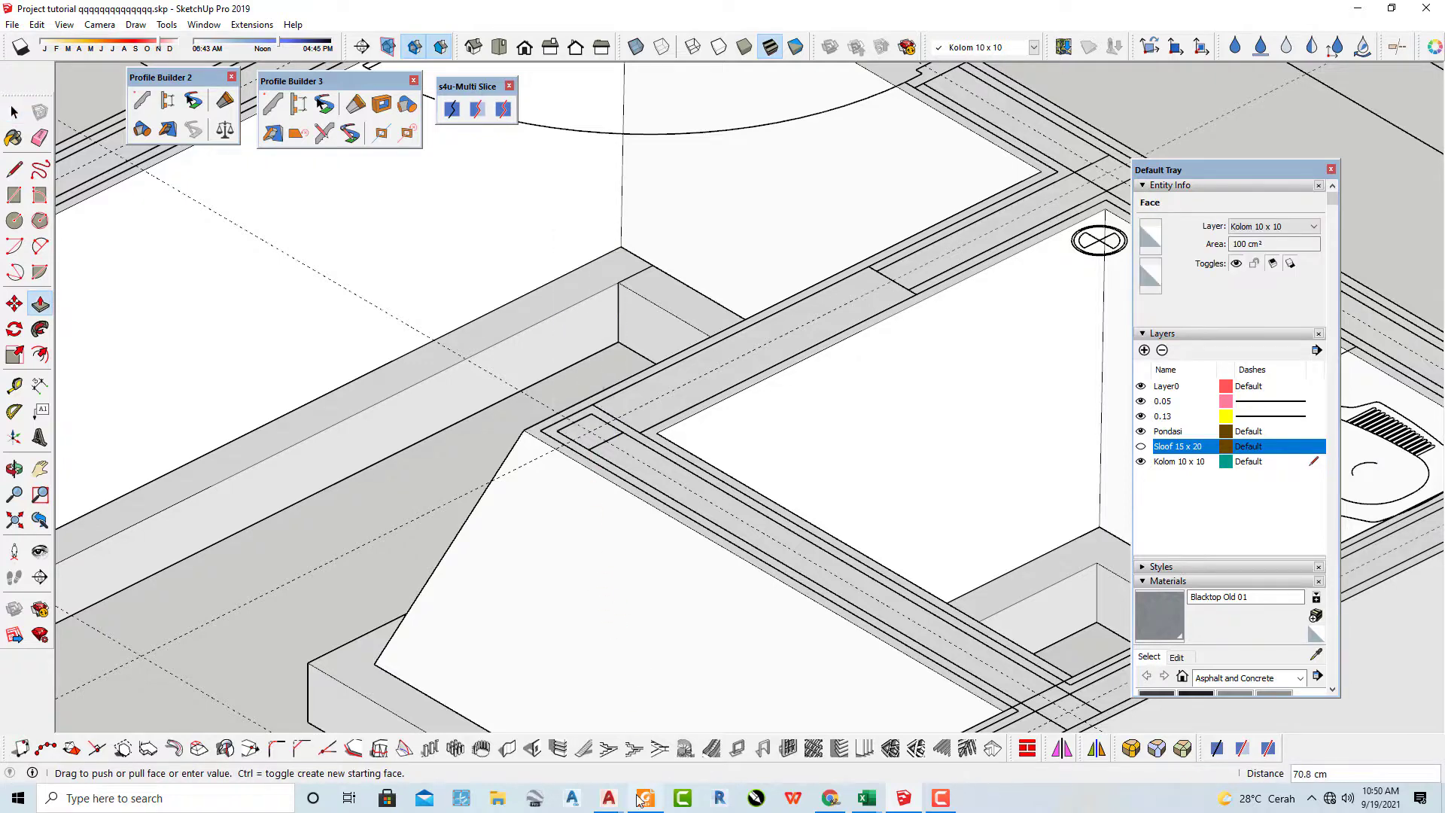
Switch to Plot style.dwg in AutoCAD, check the height dimension beside the section's shorter column, and return to SketchUp.
click(610, 806)
click(681, 743)
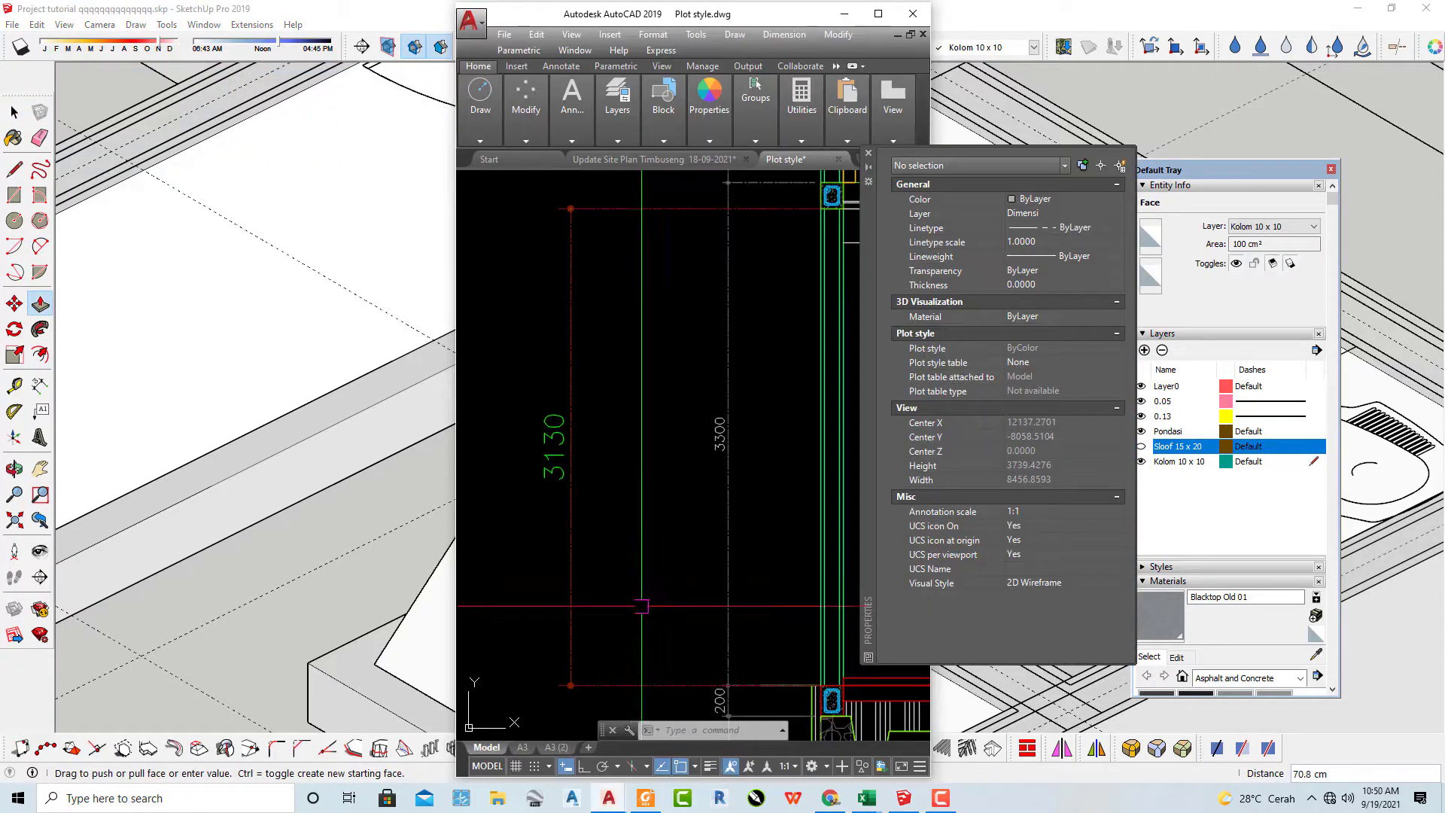
scroll(818, 505, up, 8)
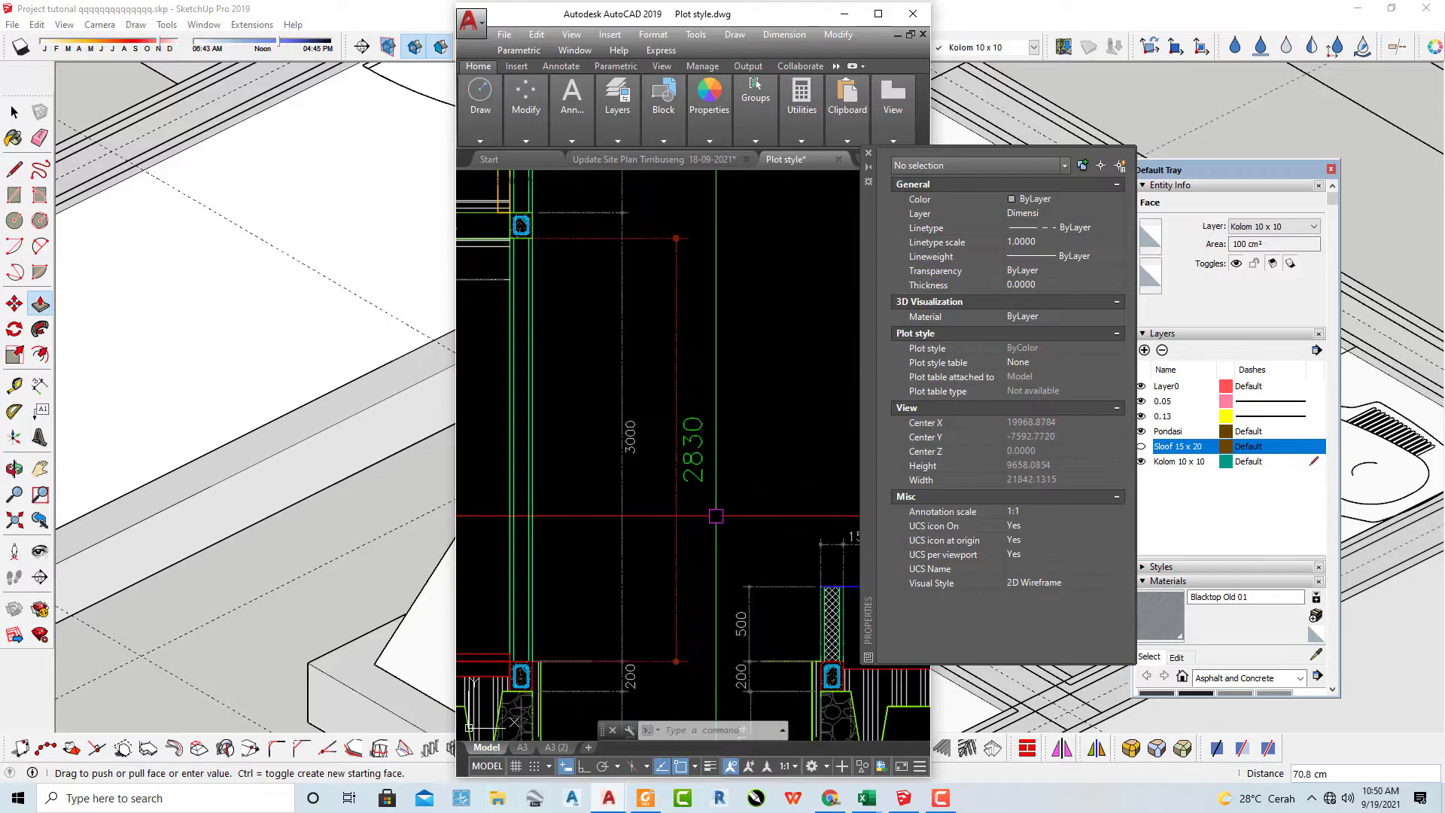
click(422, 545)
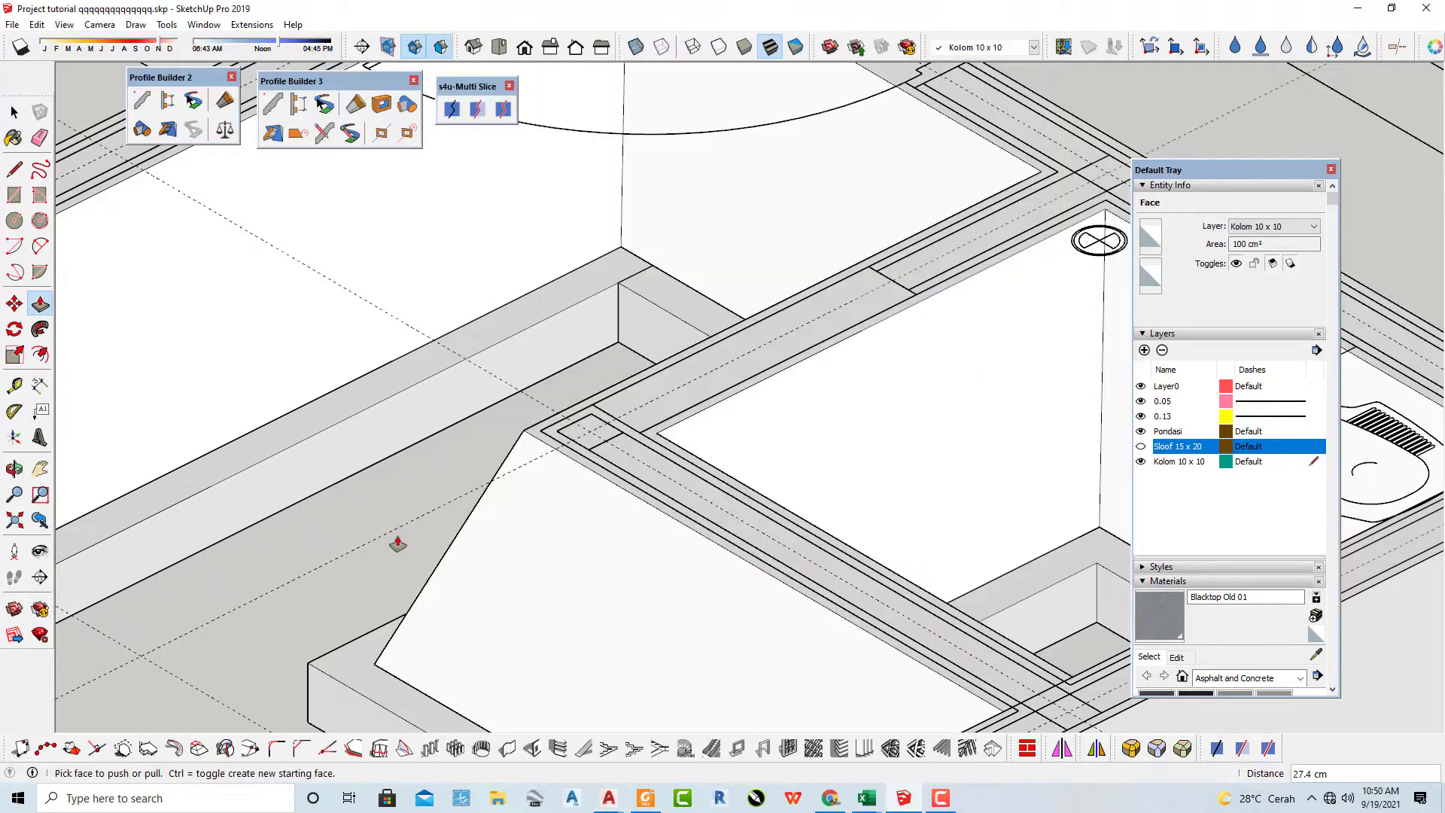
Cancel the Push/Pull and delete the column footprint at the bathroom wall corner.
click(579, 439)
key(Escape)
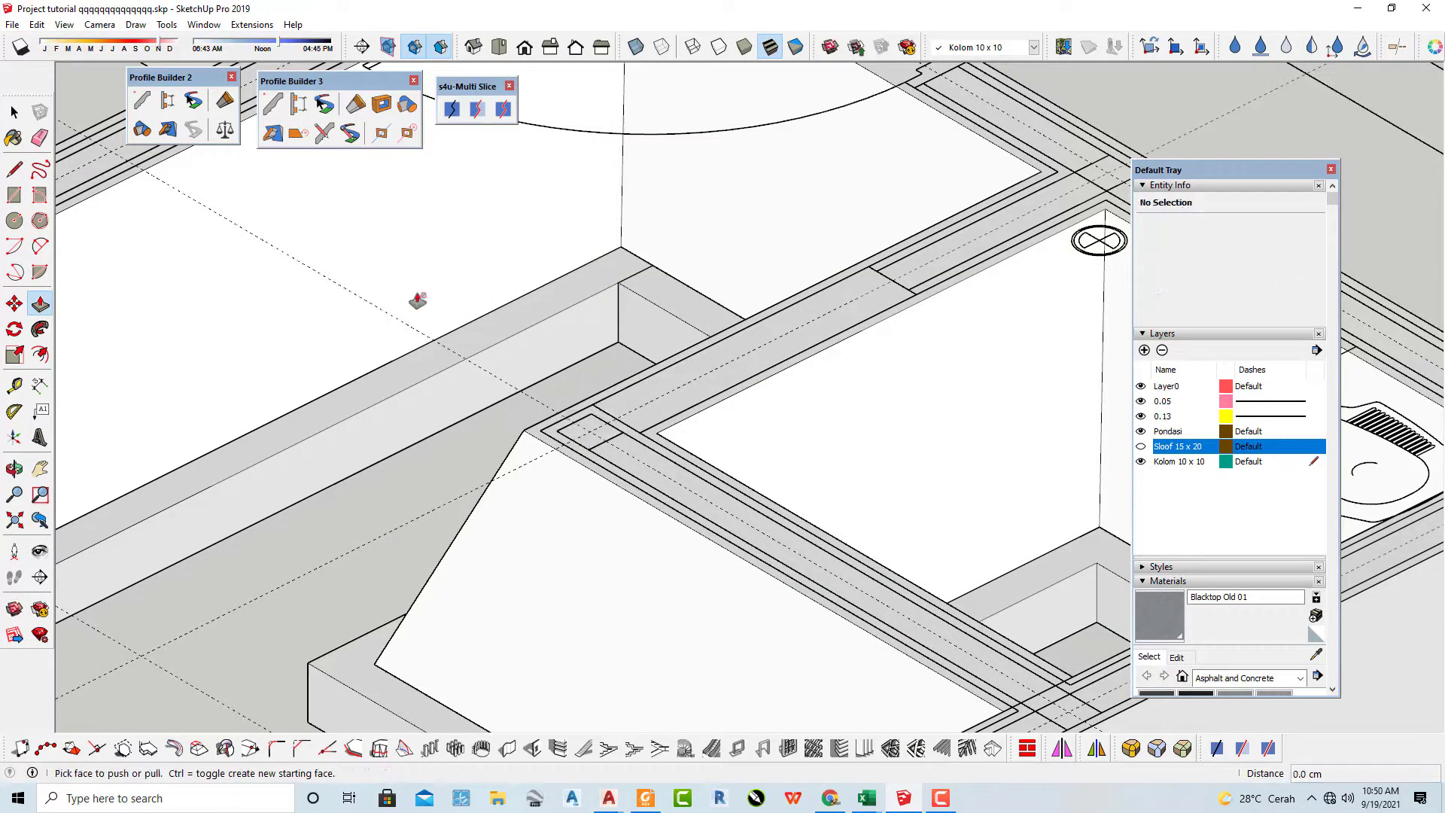
click(13, 113)
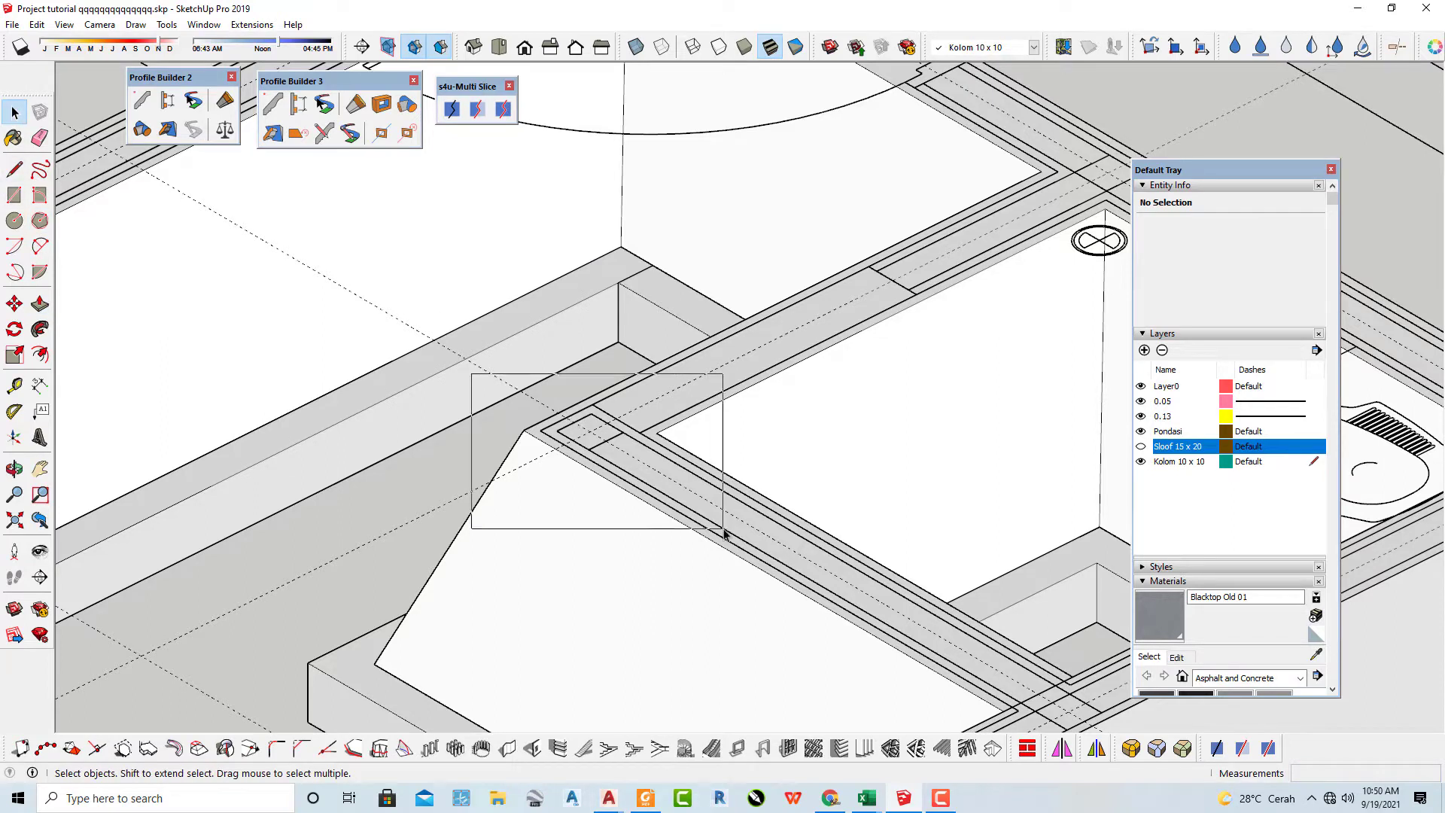
drag(724, 529, 723, 530)
key(Delete)
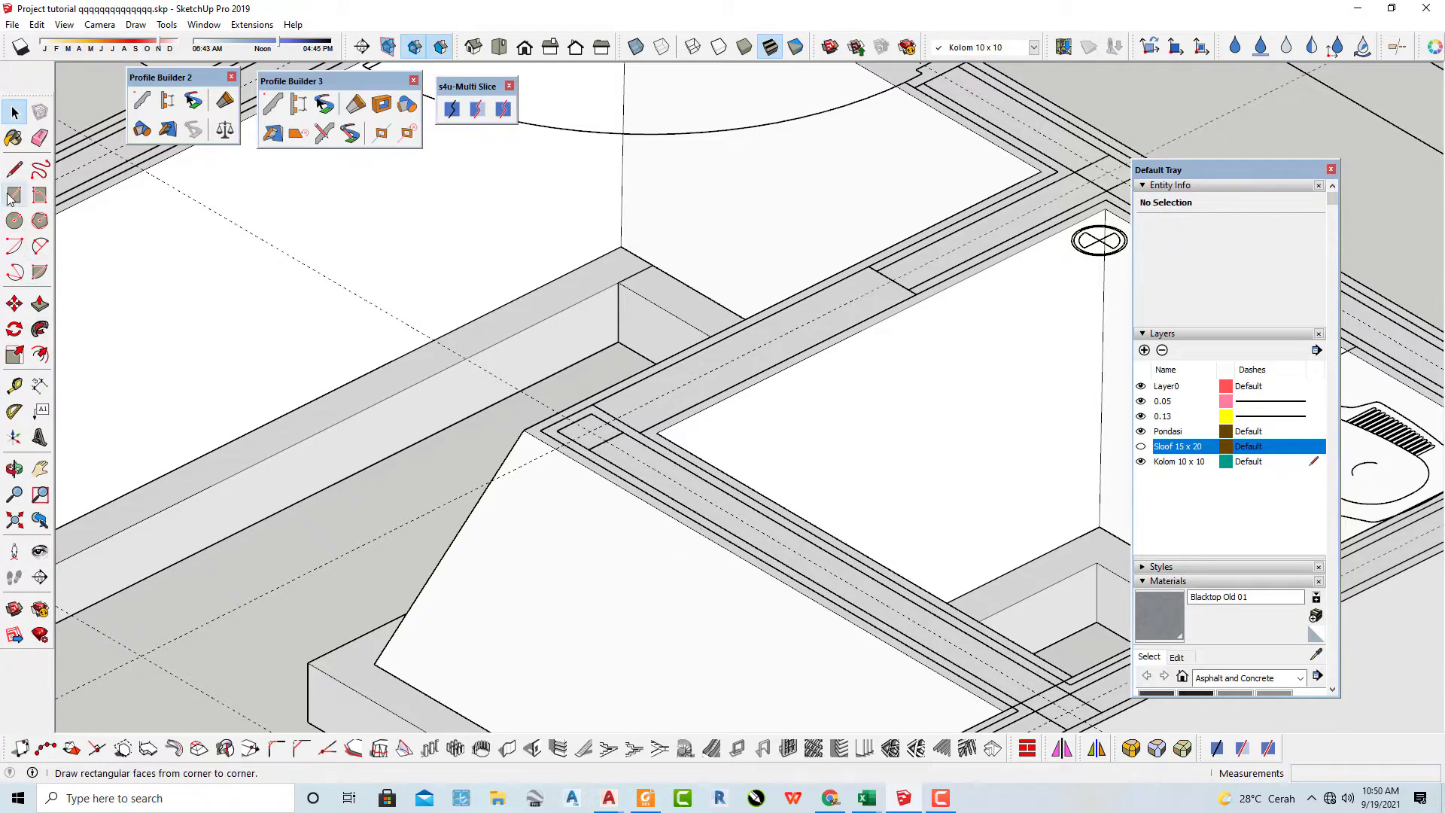
Draw a 10 x 10 cm column footprint at the bathroom wall's free corner and extrude it up 283 cm.
click(12, 196)
click(556, 431)
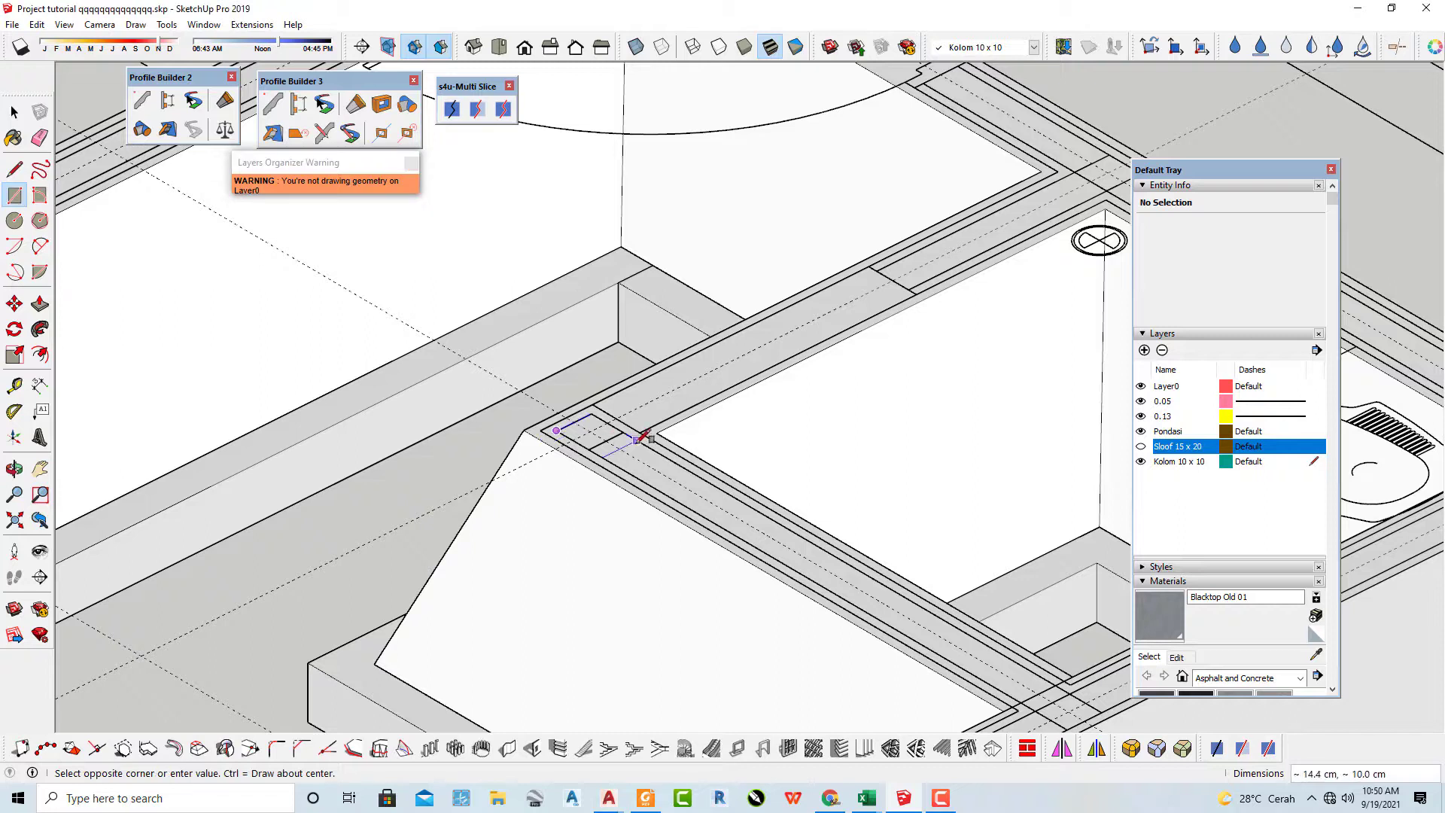
click(624, 431)
key(p)
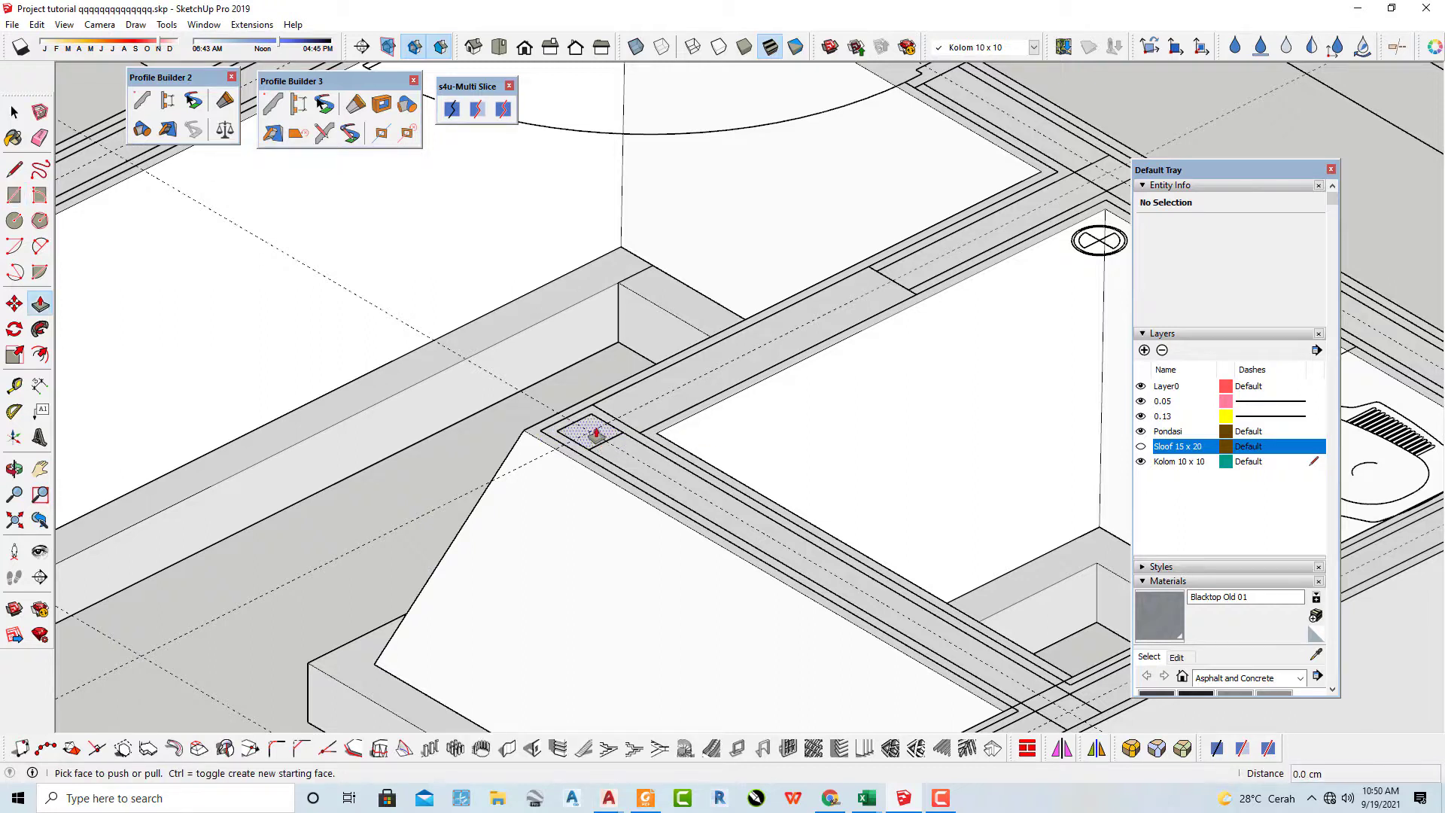
click(591, 427)
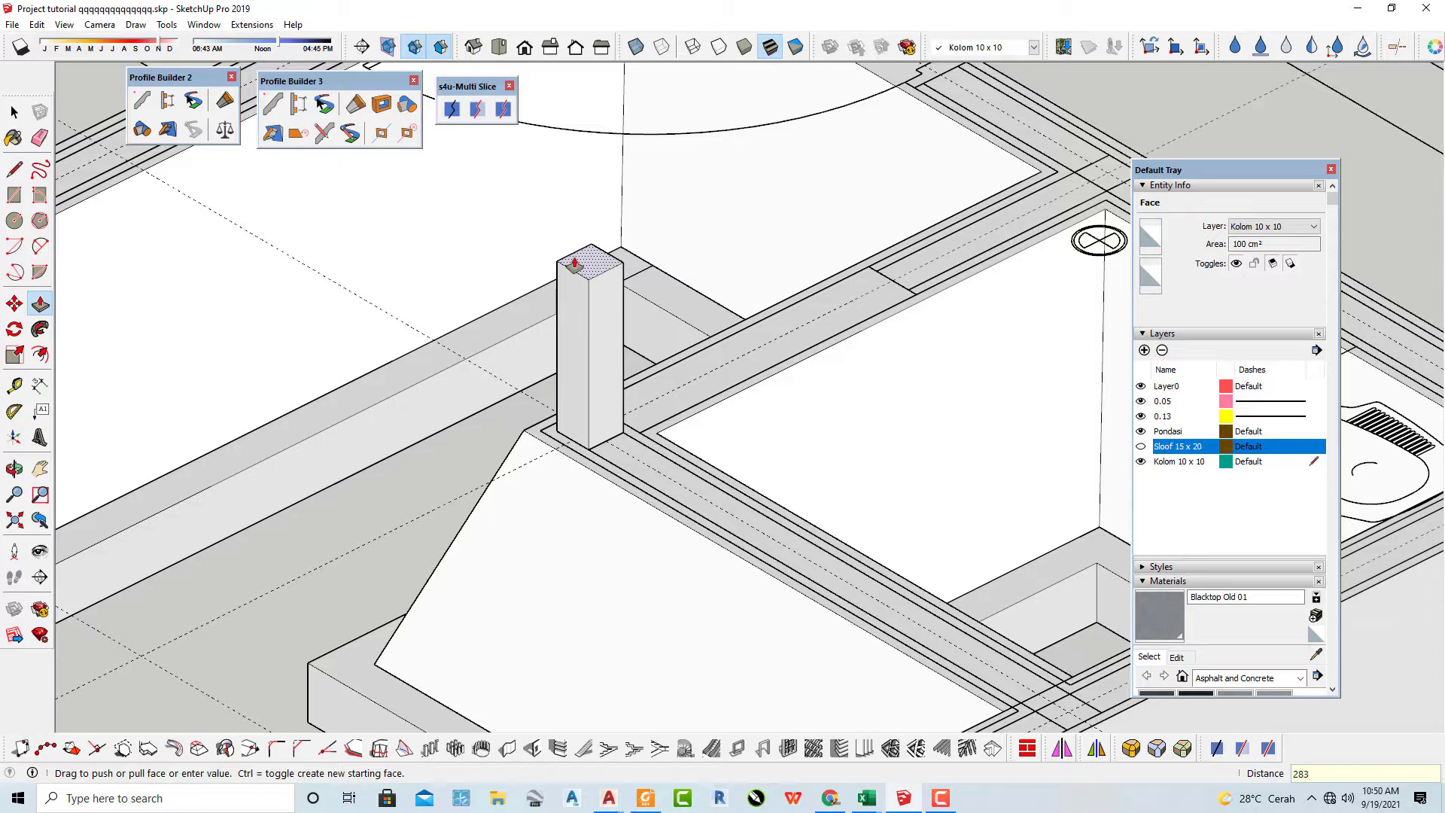
key(Return)
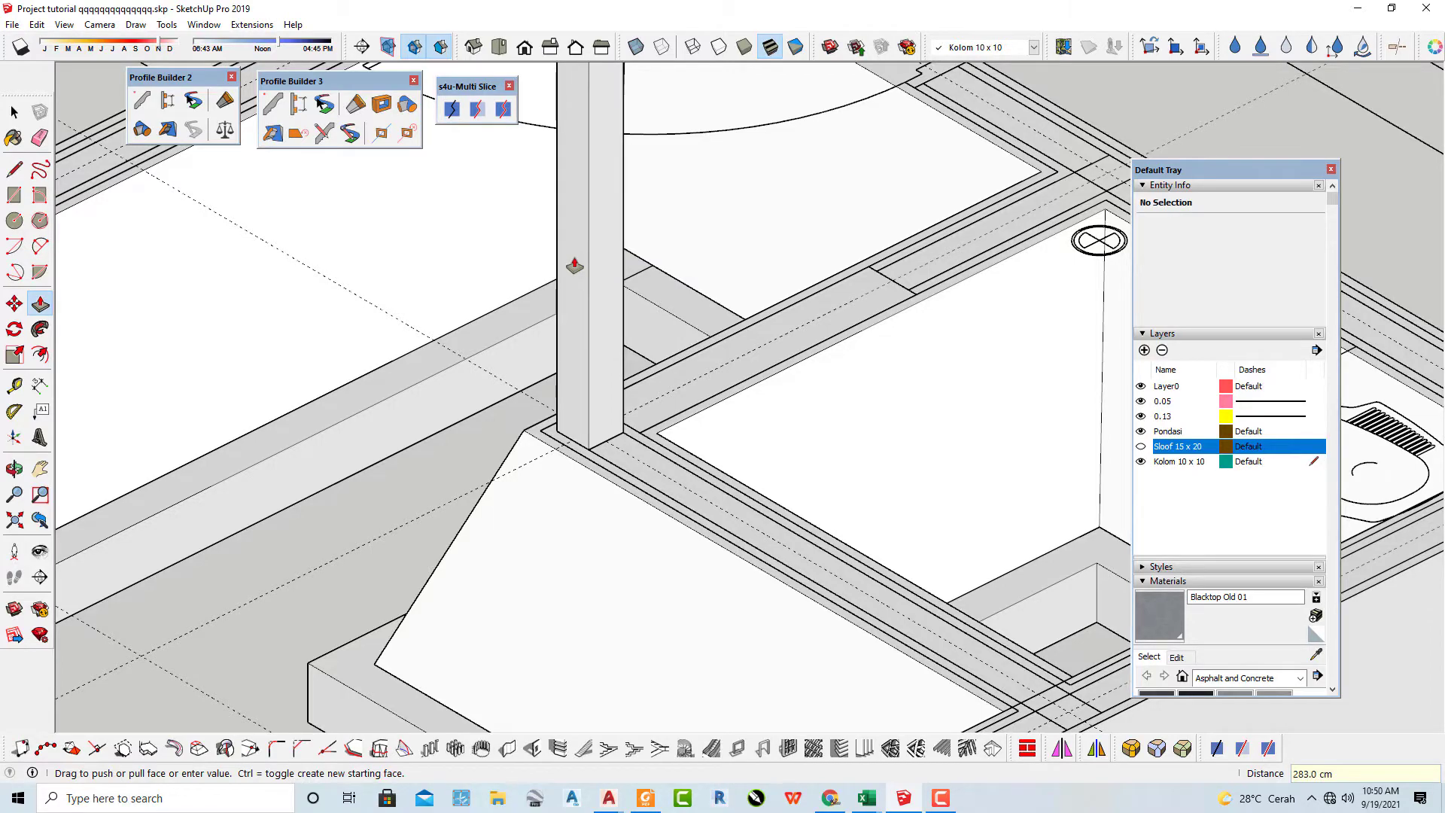
Make the new bathroom column a component named kolom 10 x 10 t 283 and clear the selection.
scroll(574, 264, down, 5)
scroll(574, 265, down, 5)
scroll(578, 224, up, 2)
key(space)
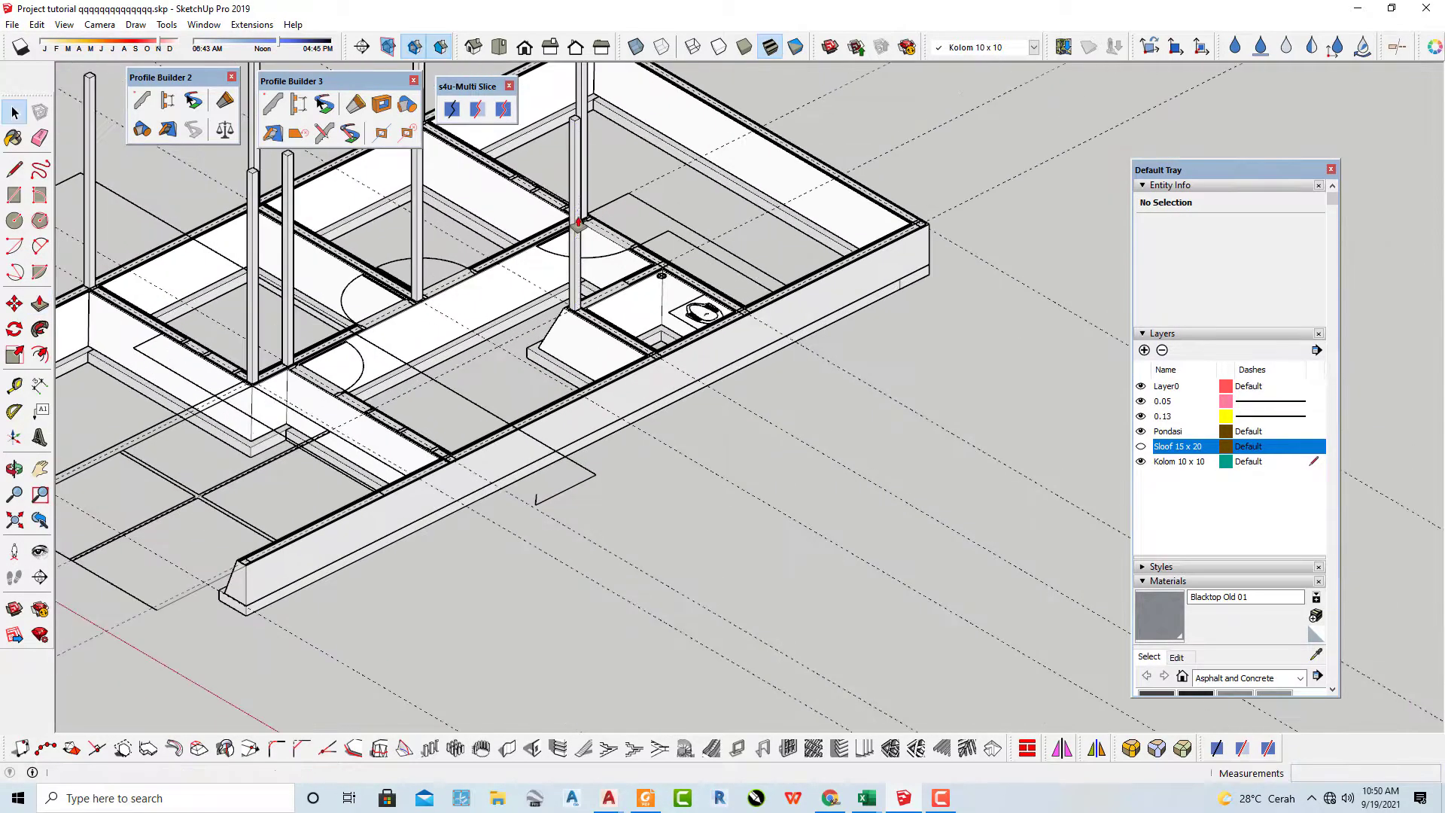
triple_click(580, 216)
right_click(577, 212)
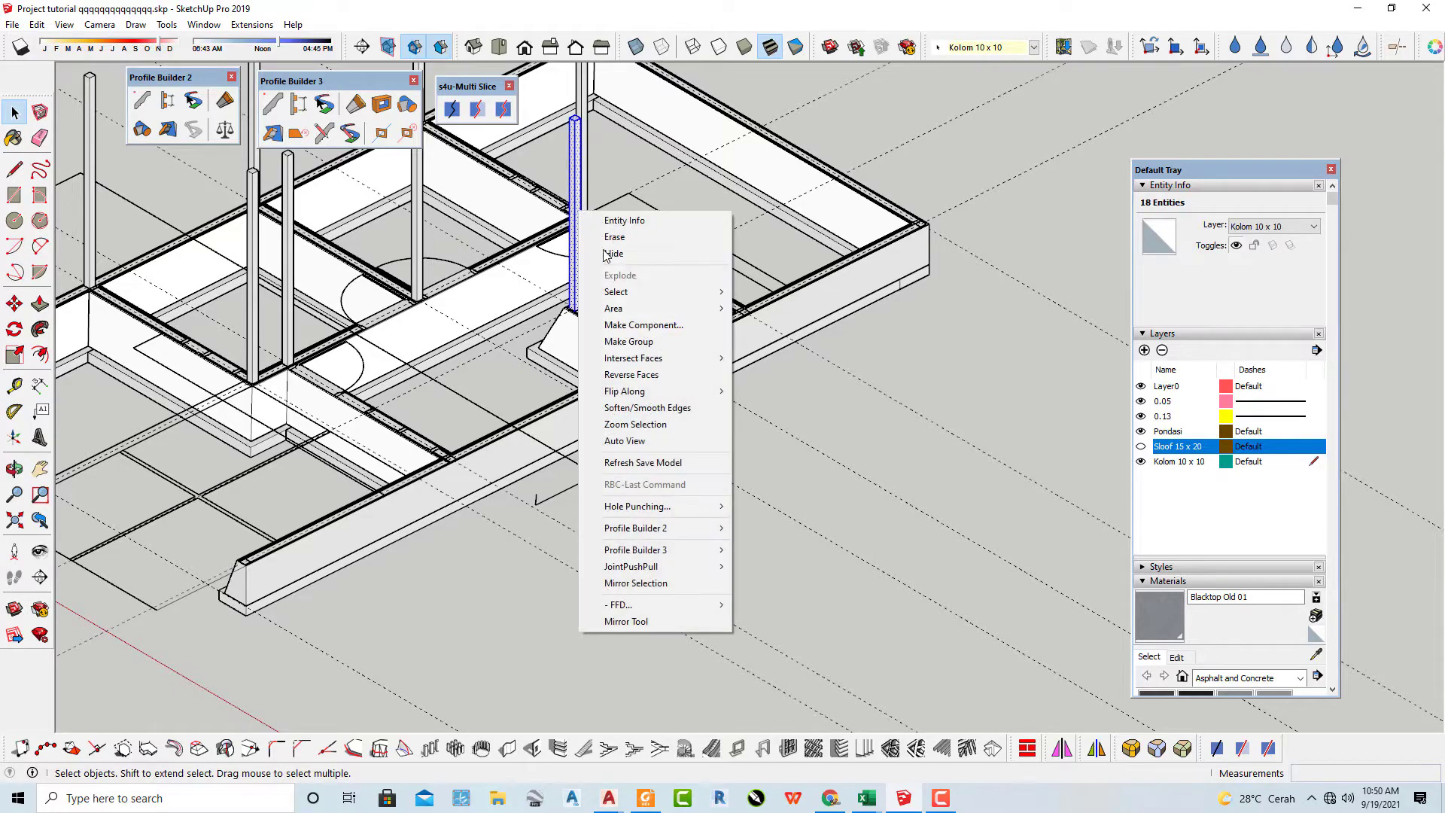
click(651, 326)
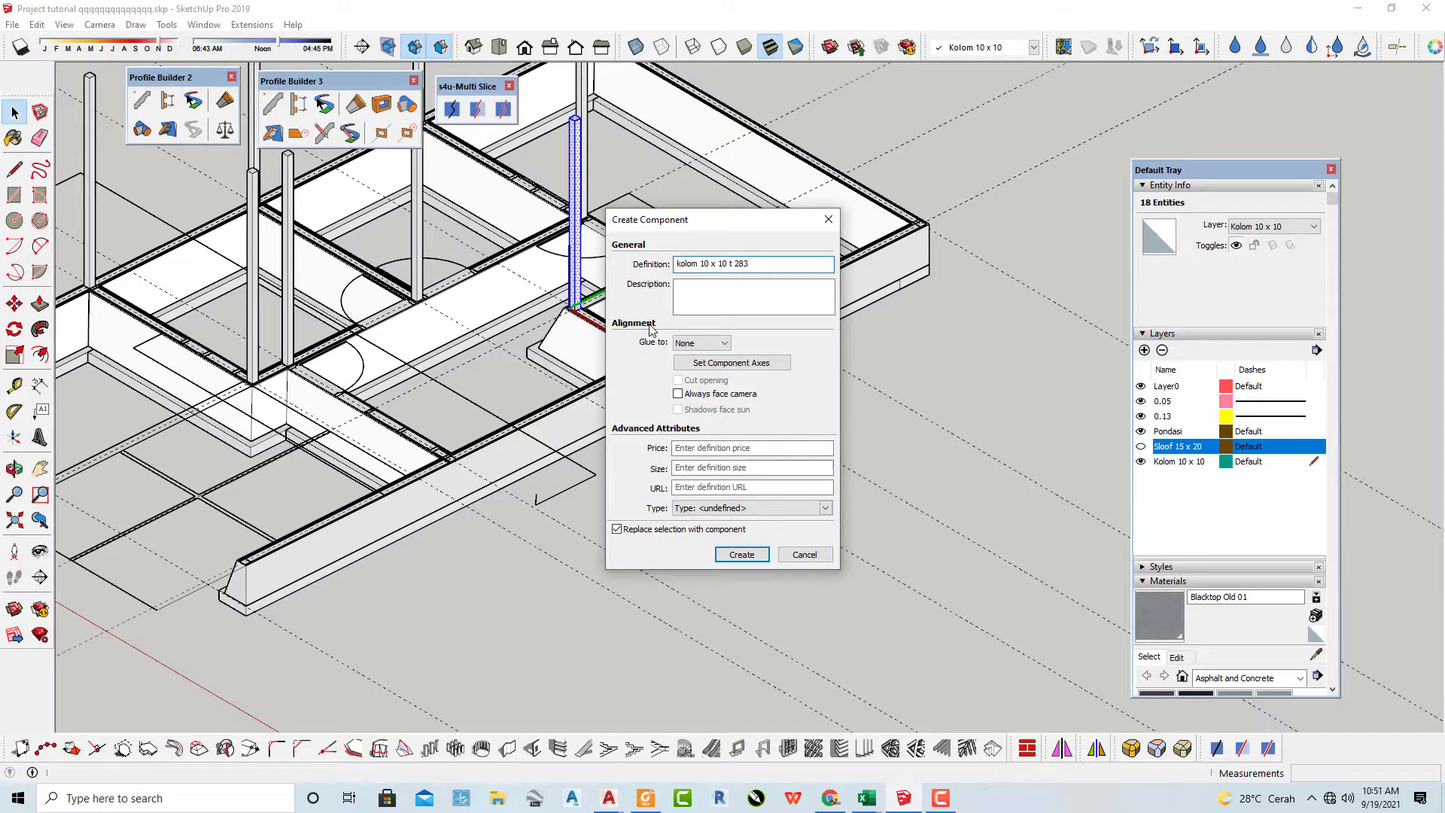
click(740, 554)
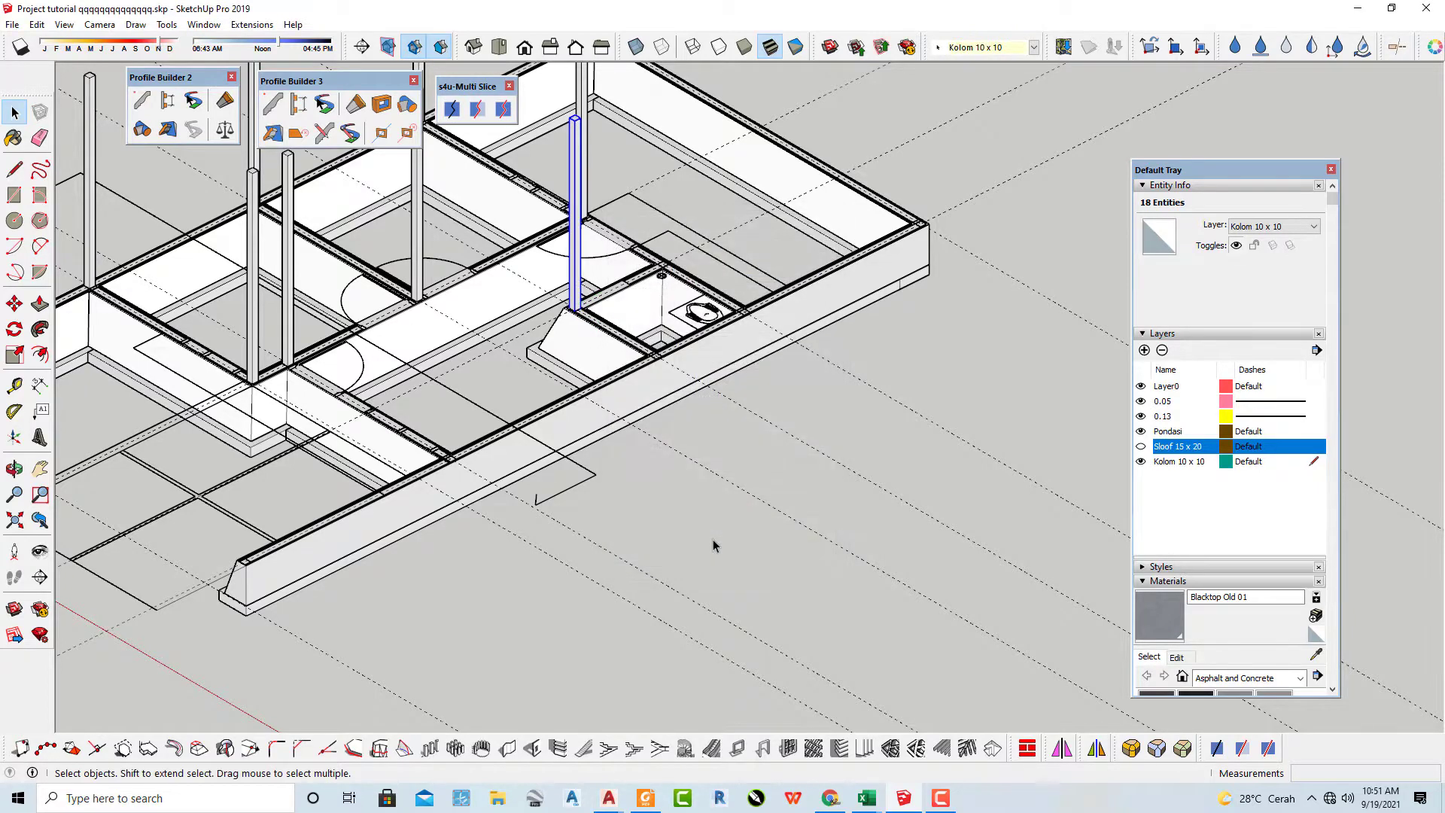
scroll(713, 542, down, 3)
click(767, 433)
Copy the 283 cm column about 150 cm along the bathroom wall to the corner beside the floor drain.
middle_drag(699, 452, 436, 519)
scroll(629, 319, up, 3)
middle_drag(629, 318, 504, 467)
scroll(502, 493, up, 3)
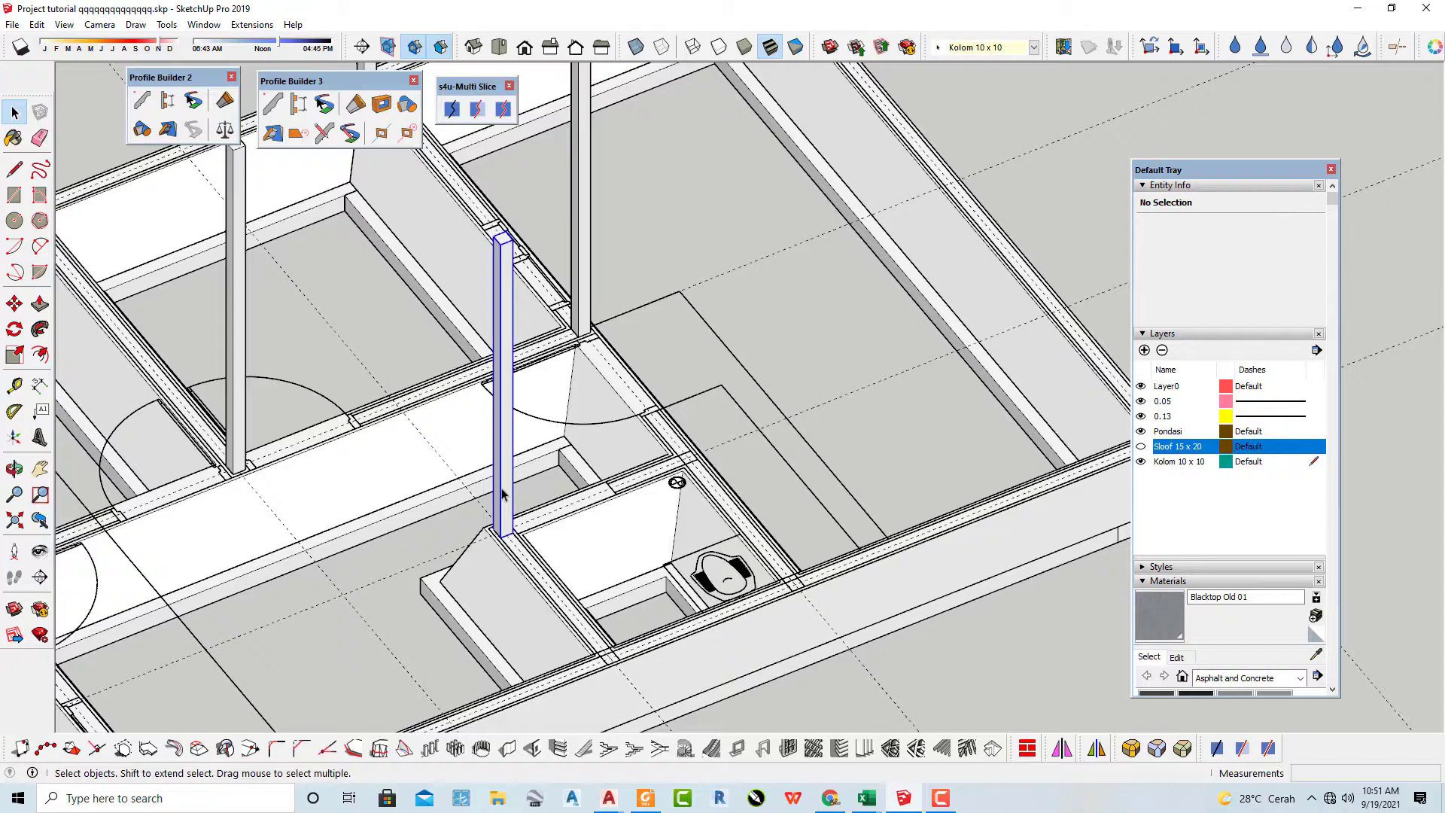
click(502, 492)
key(m)
scroll(505, 533, up, 4)
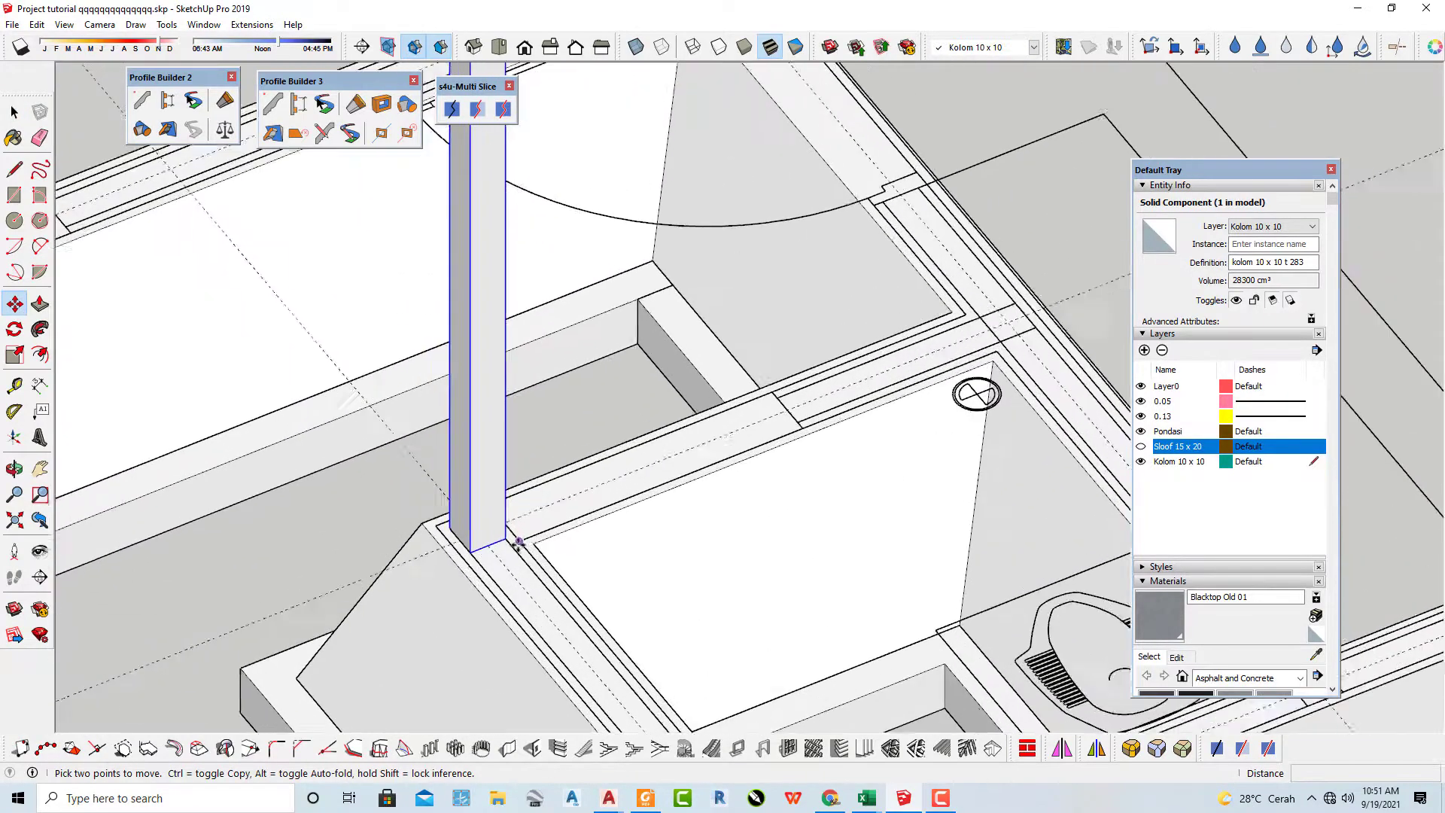
click(517, 544)
key(ctrl)
scroll(410, 495, down, 2)
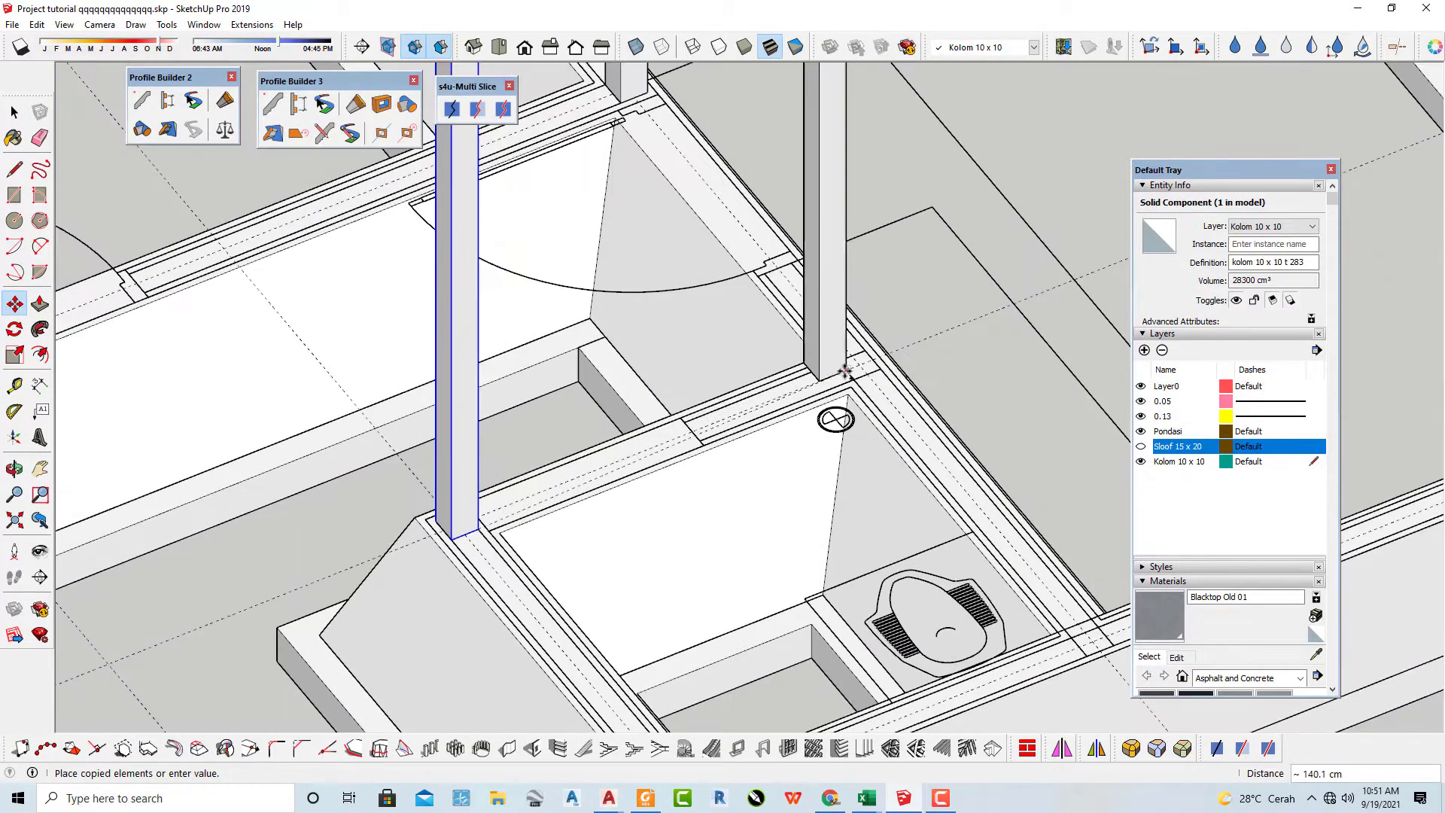
click(875, 368)
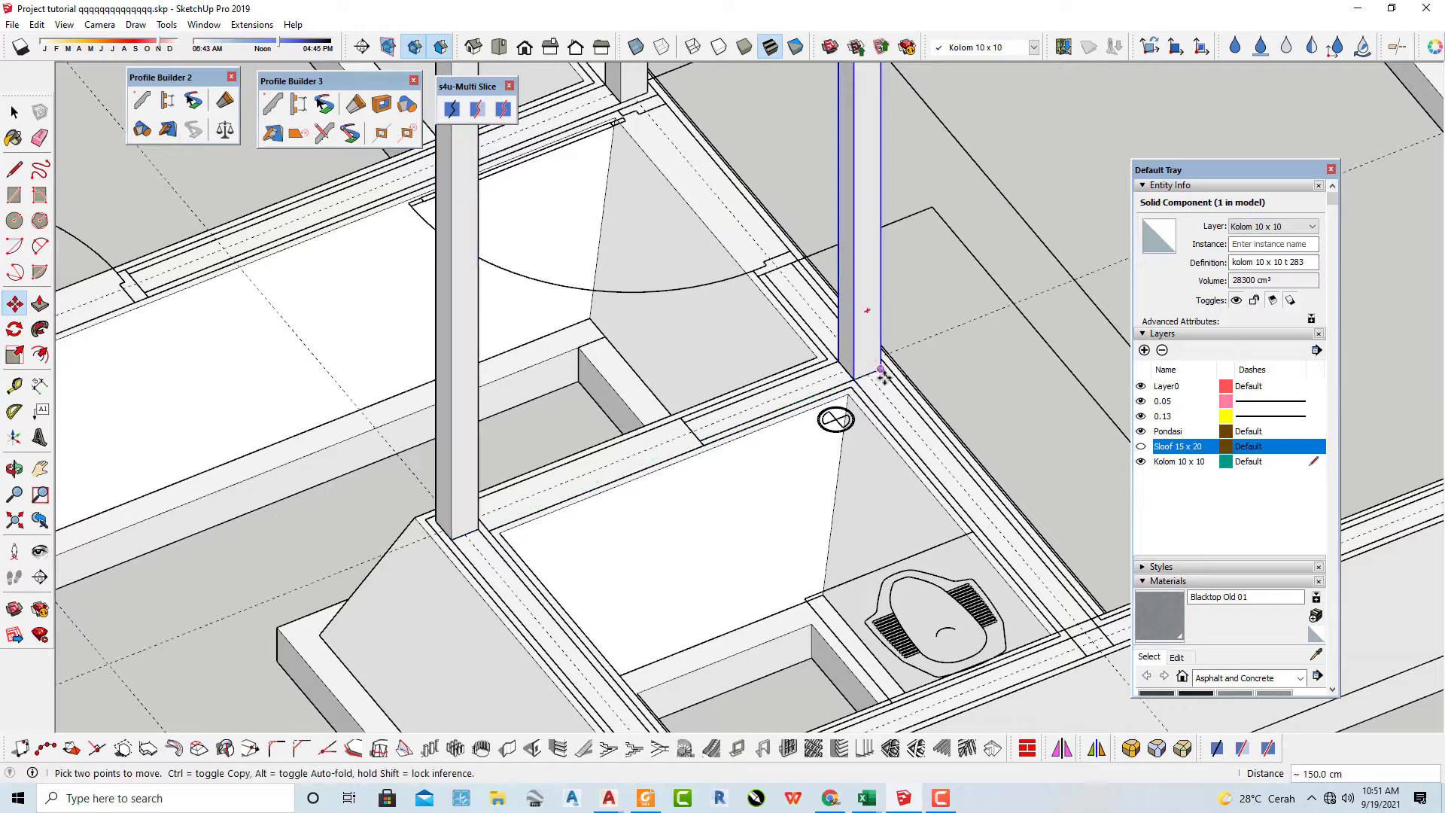
Copy that corner column 150 cm along the wall beside the squat toilet to the outer wall junction.
click(881, 369)
key(ctrl)
scroll(627, 276, down, 2)
scroll(899, 482, up, 4)
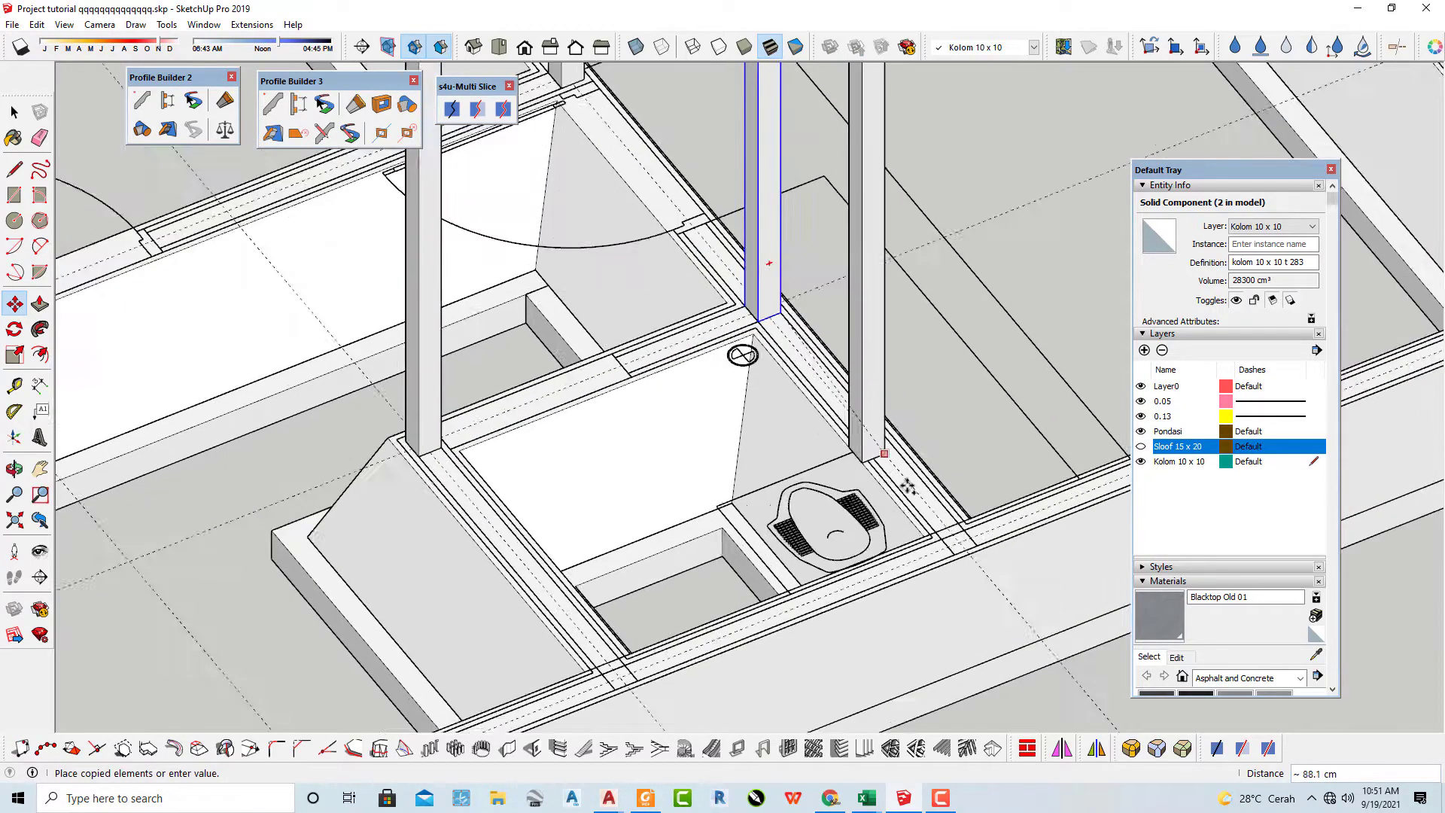
click(1004, 568)
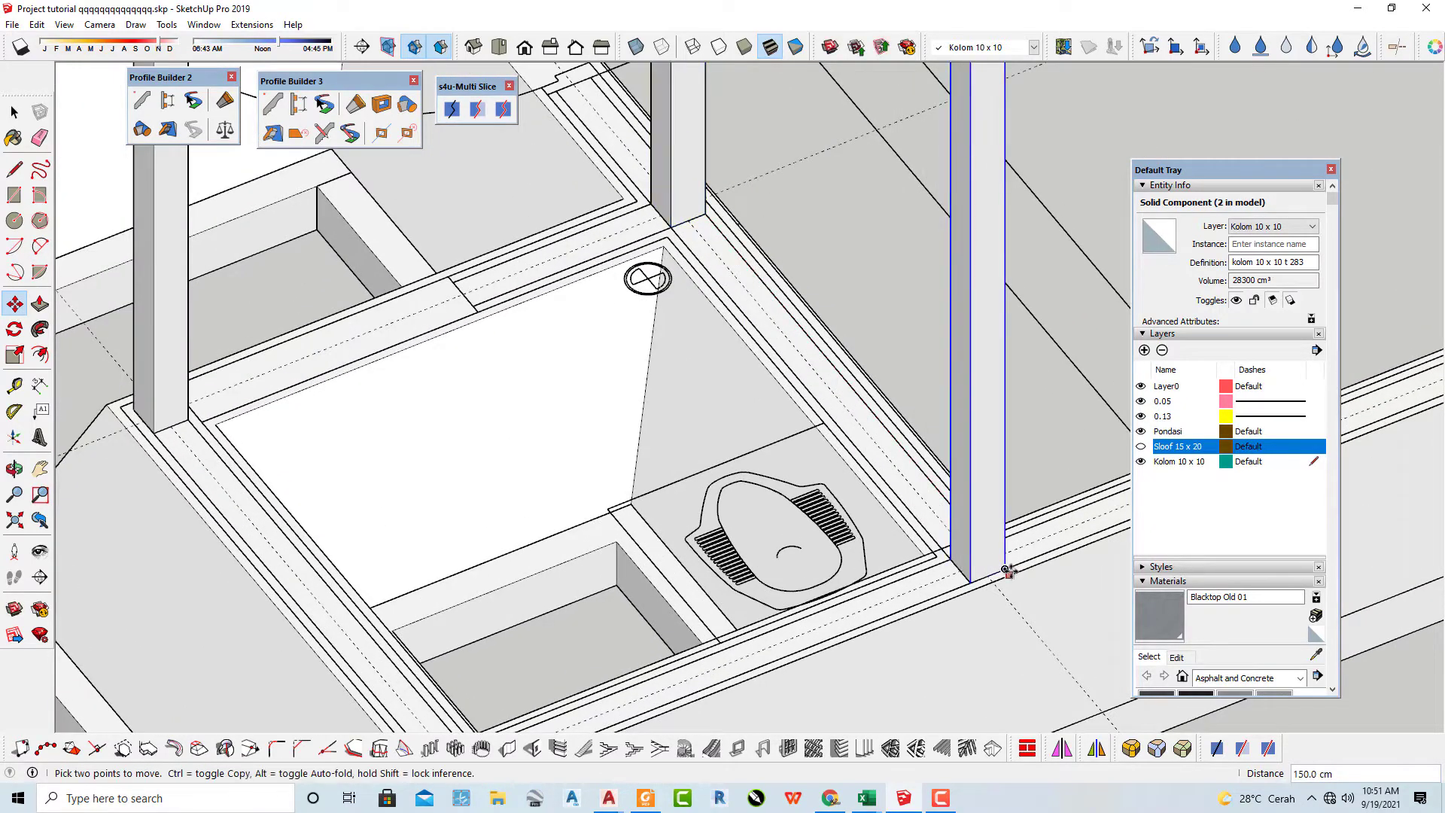
Copy the outer wall column about 150 cm along the outer wall to the bathroom's remaining corner.
click(1005, 568)
key(ctrl)
scroll(824, 199, down, 5)
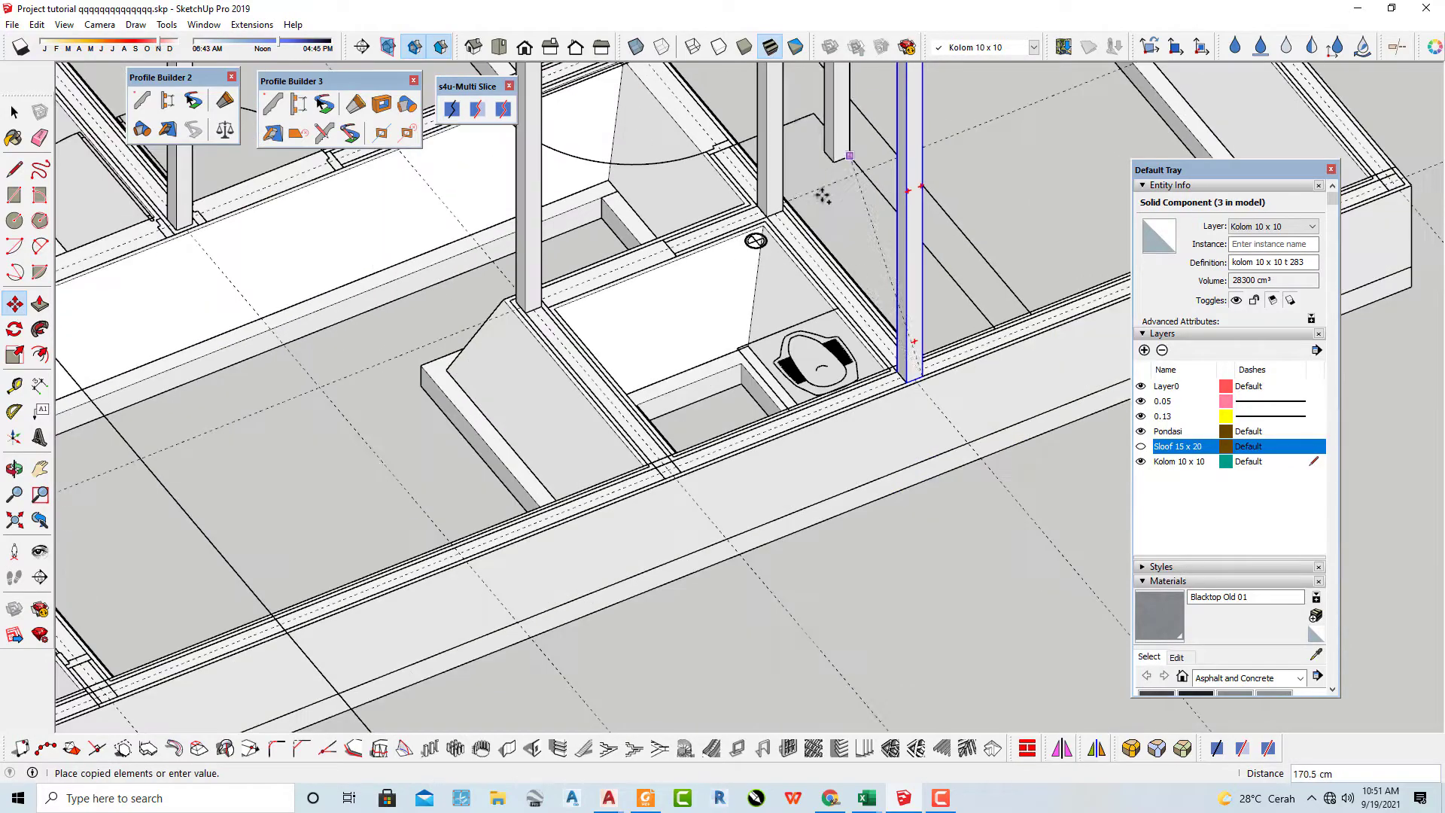
middle_drag(758, 371, 1016, 329)
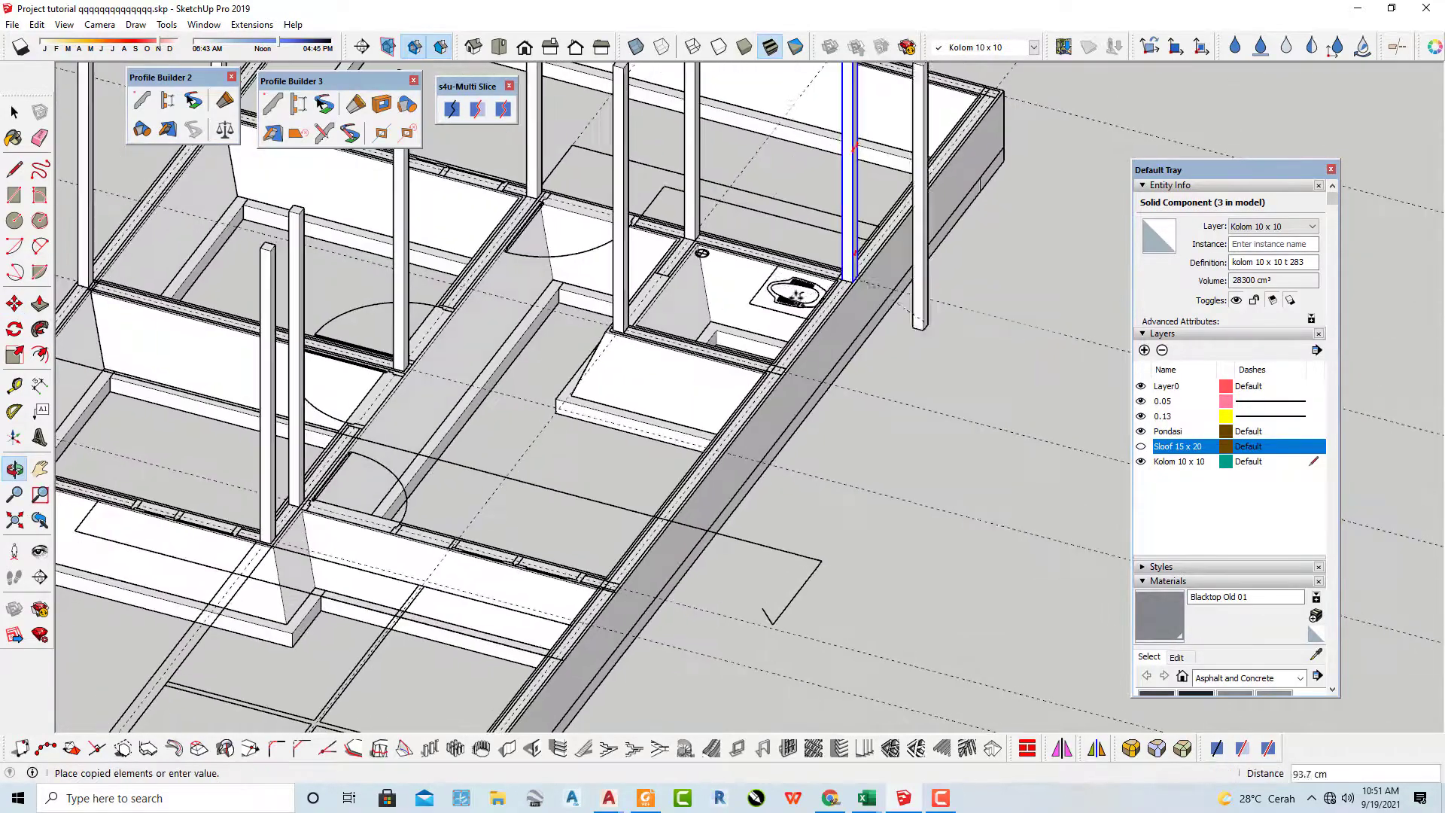
scroll(787, 387, up, 6)
scroll(783, 399, up, 2)
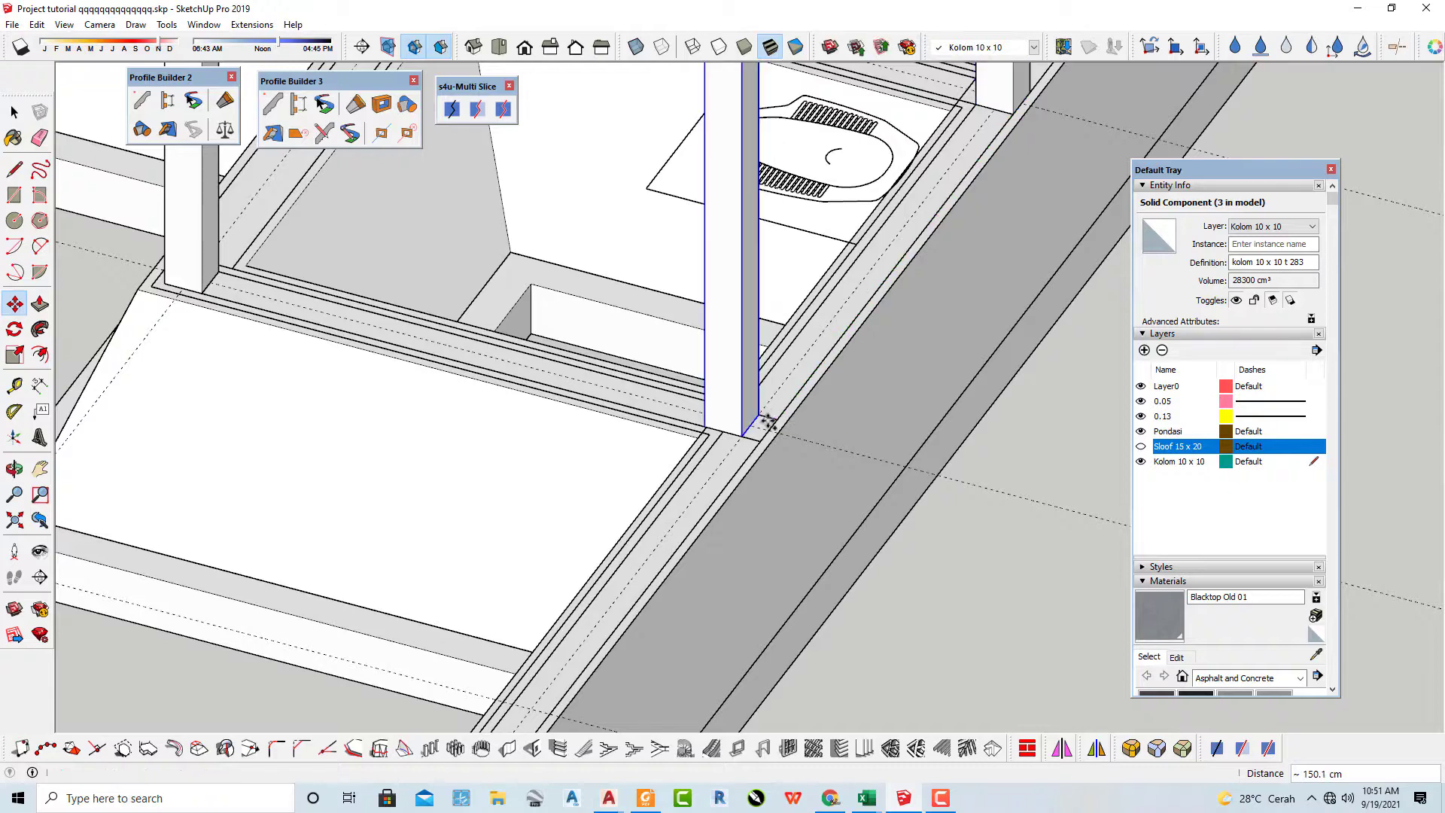
scroll(777, 418, up, 2)
click(775, 419)
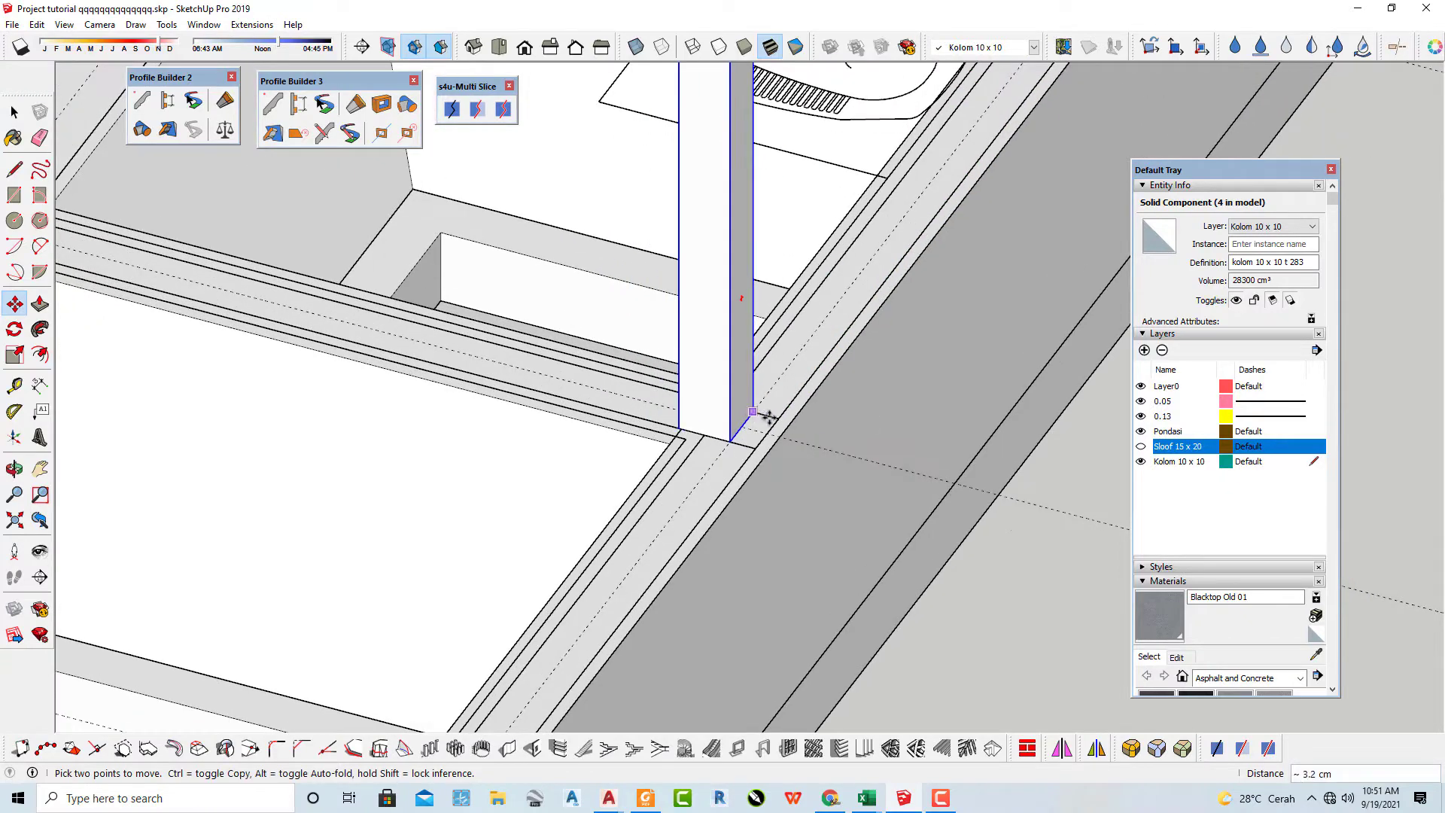
Copy the bathroom's last corner column 350 cm along the outer wall to the front wall junction and clear the selection.
key(ctrl)
scroll(776, 422, down, 10)
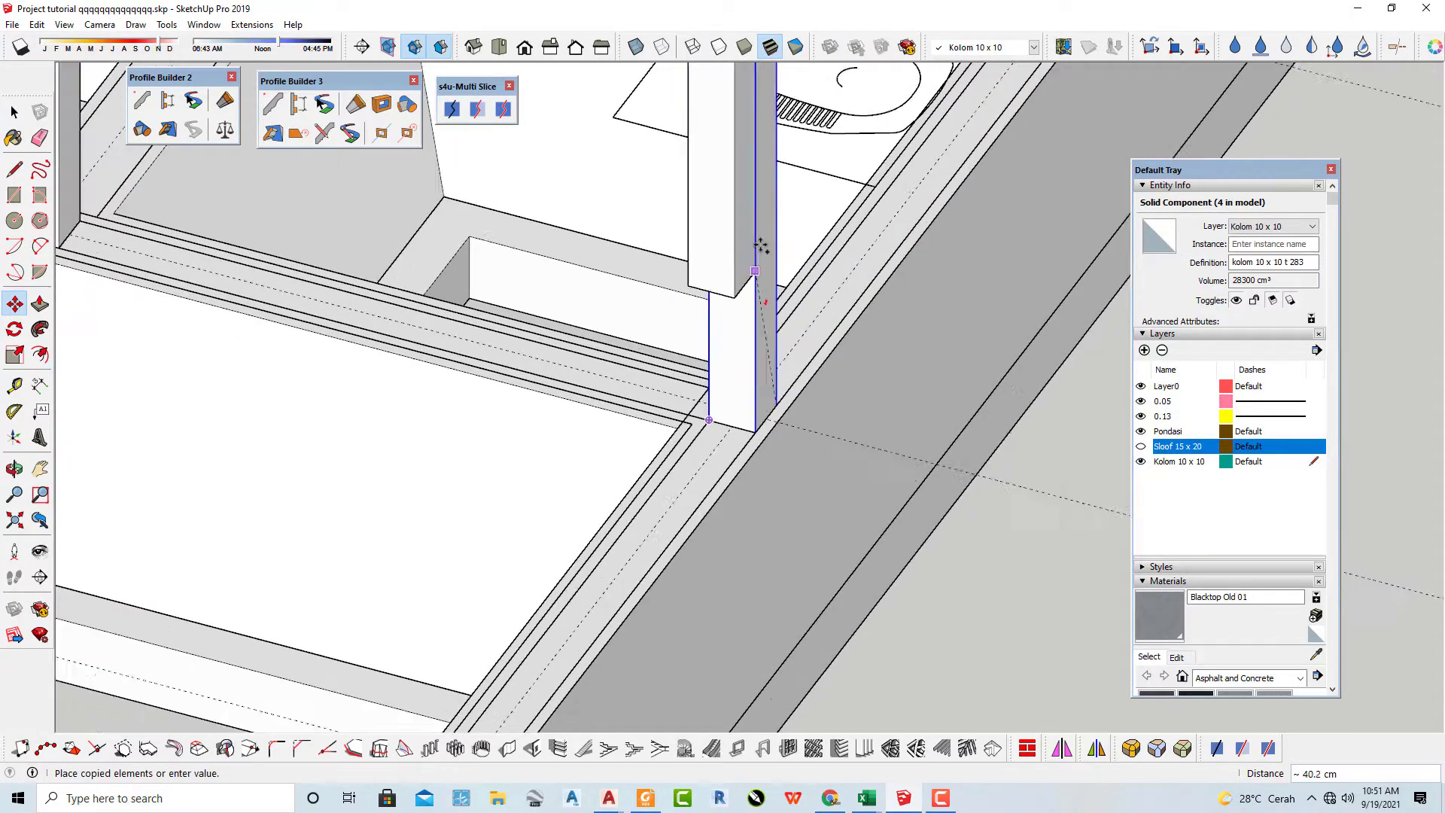
scroll(662, 315, up, 8)
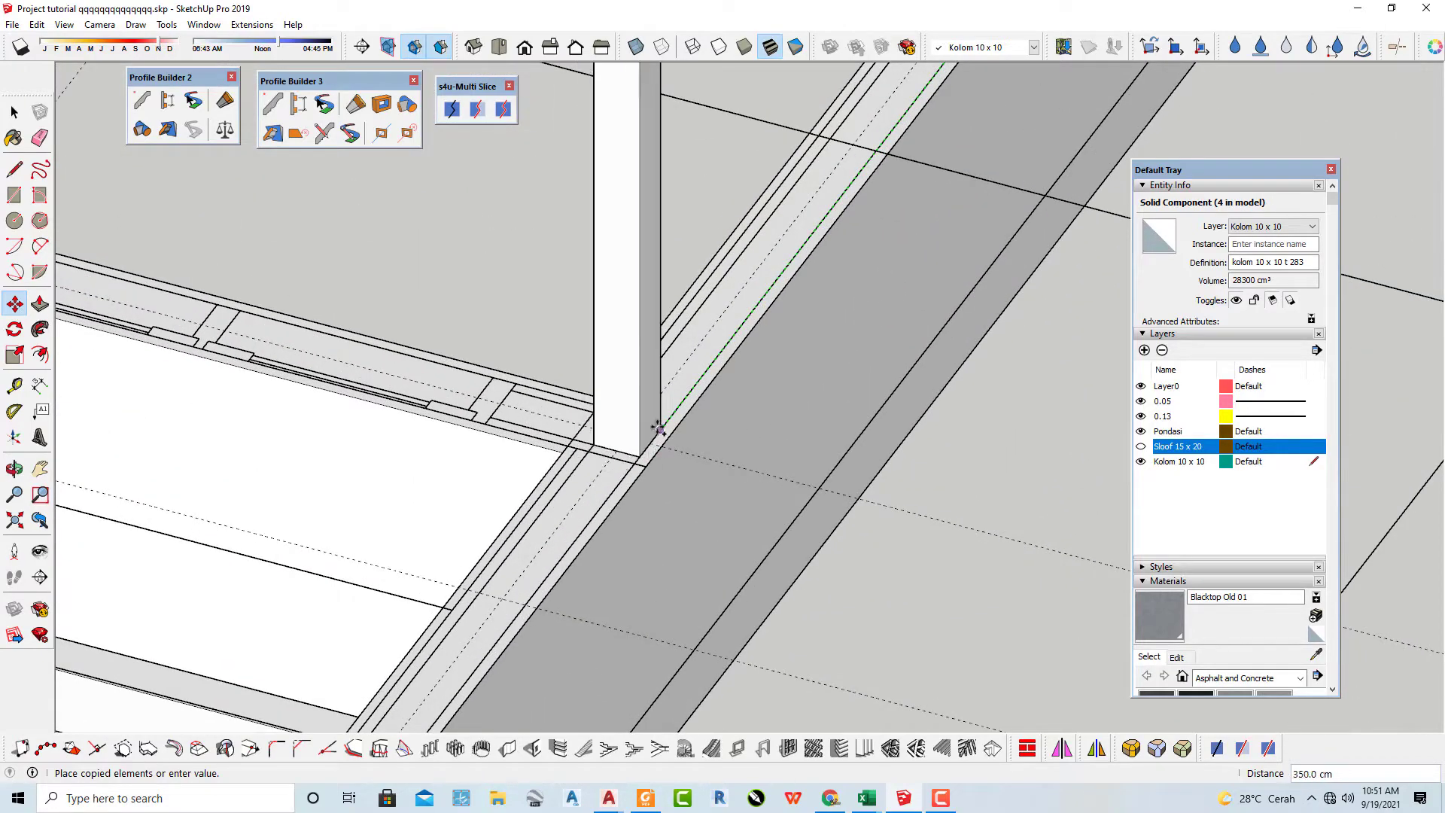
click(659, 430)
scroll(800, 436, down, 10)
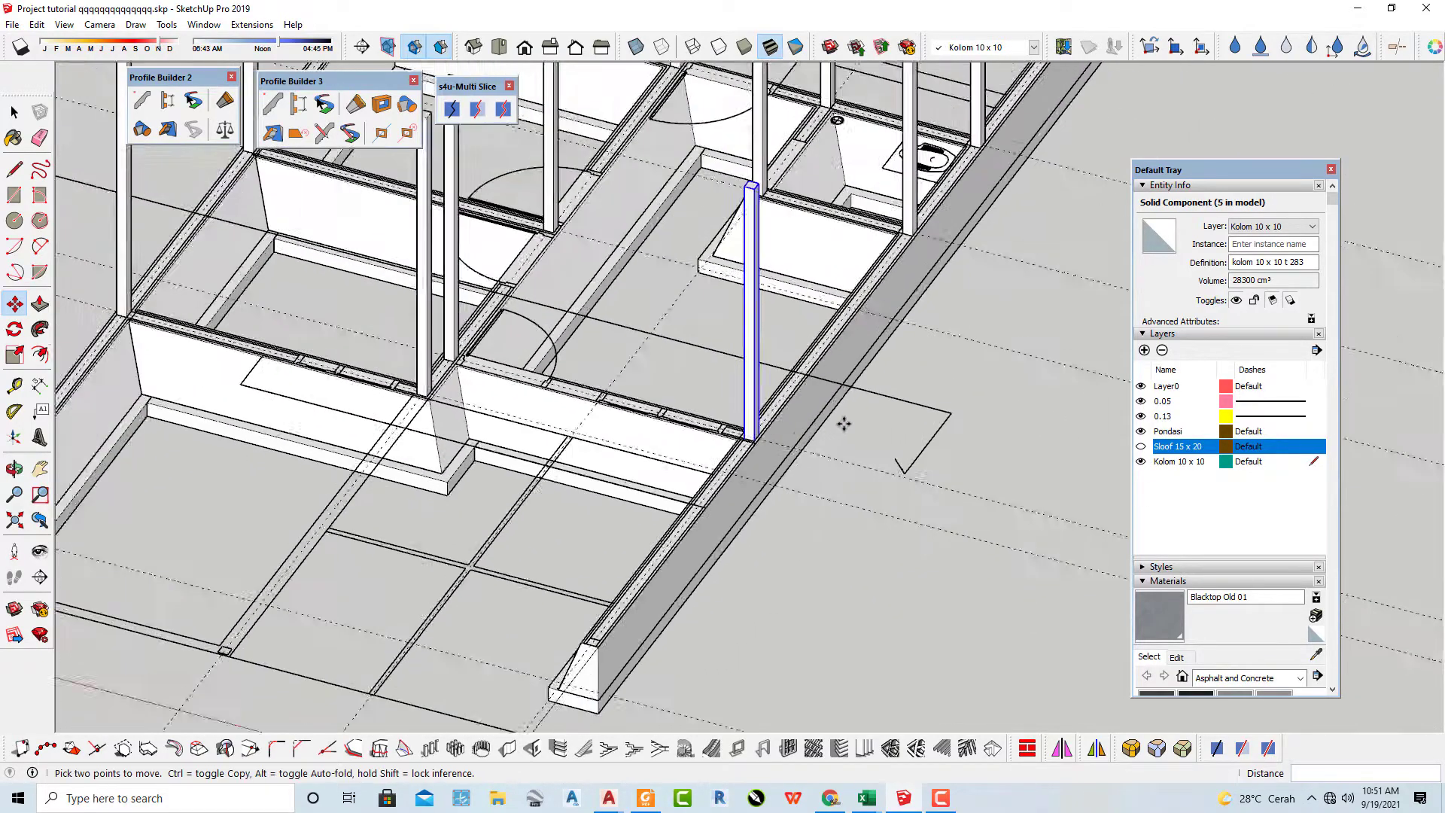
key(space)
click(973, 417)
Make the Sloof 15 x 20 layer visible and display the model in front view.
middle_drag(973, 416, 666, 213)
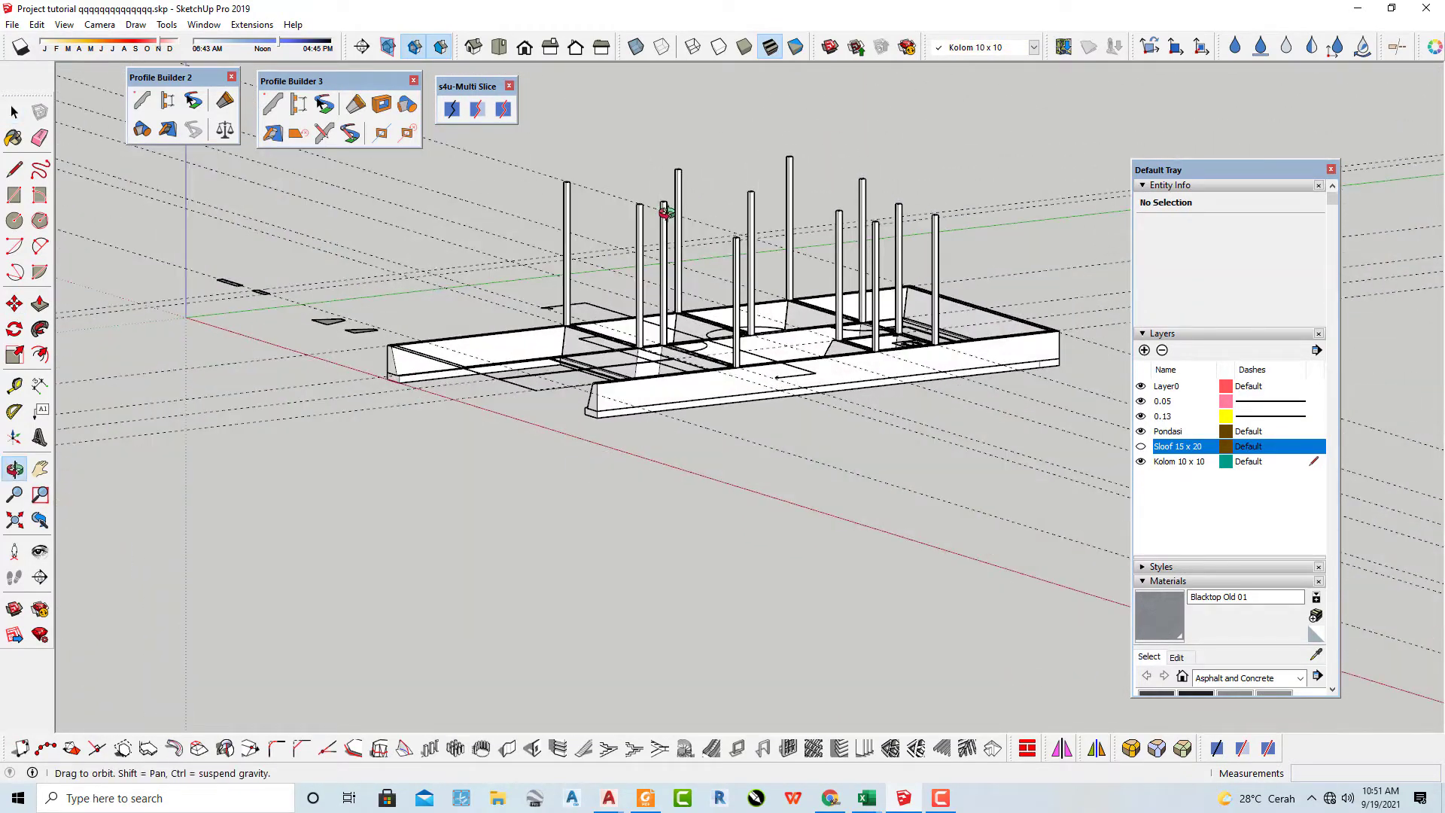
click(1141, 447)
middle_drag(552, 317, 425, 193)
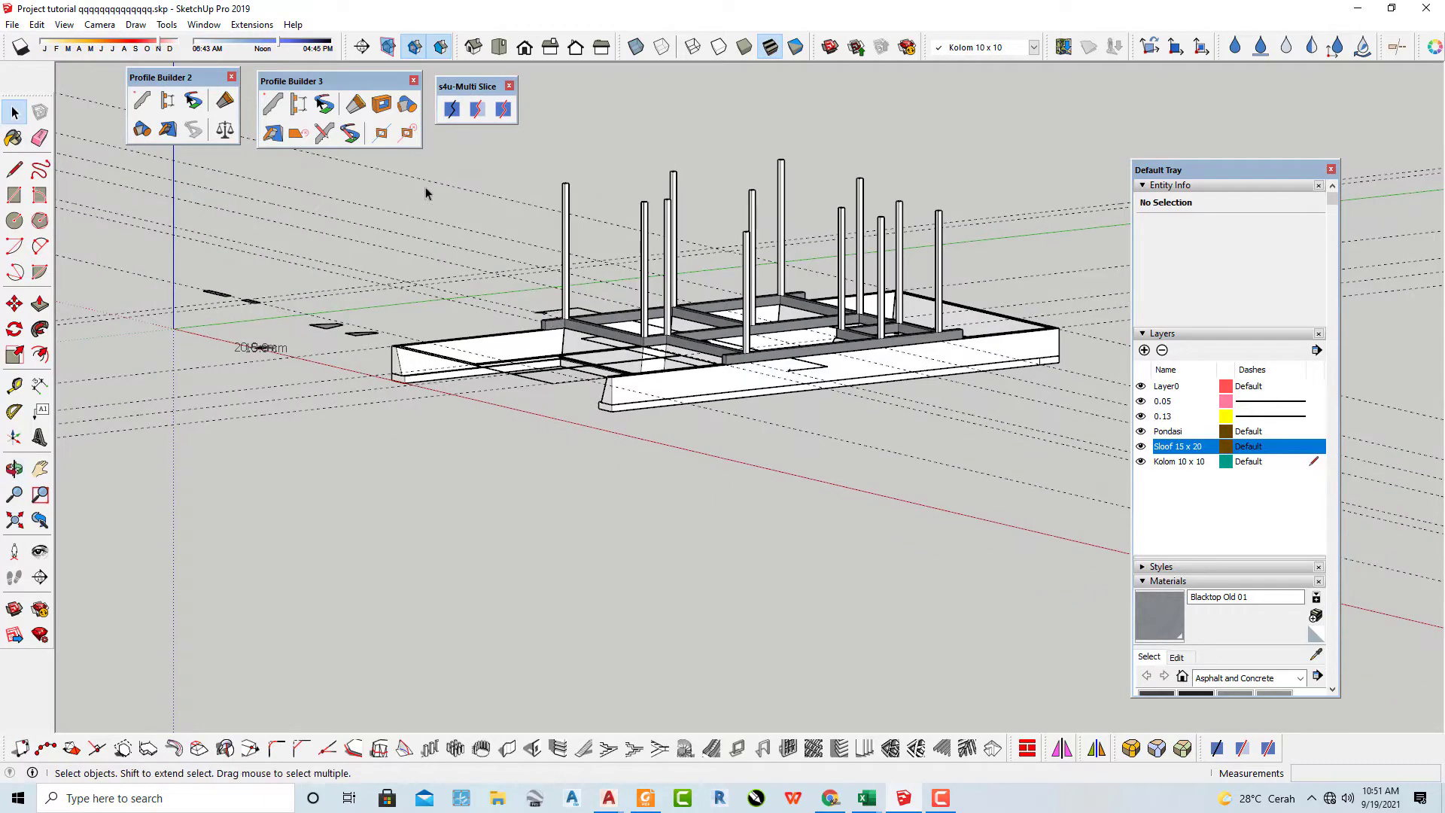
click(523, 48)
shift+middle_drag(885, 362, 689, 335)
scroll(843, 358, up, 1)
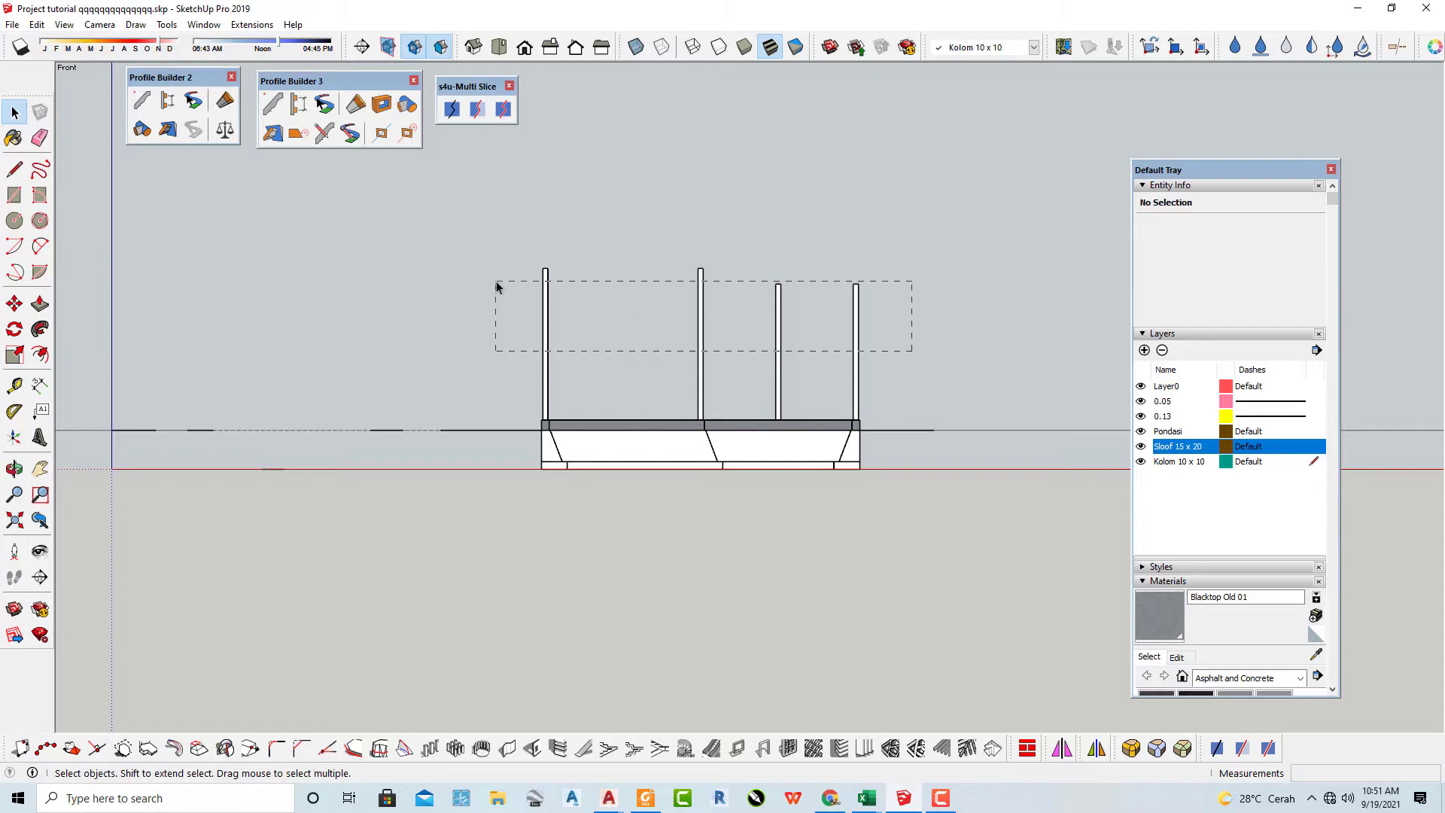
Select all the columns, check the sloof beam's height, and move the columns 20 cm up along the blue axis.
drag(497, 286, 497, 287)
scroll(531, 466, up, 8)
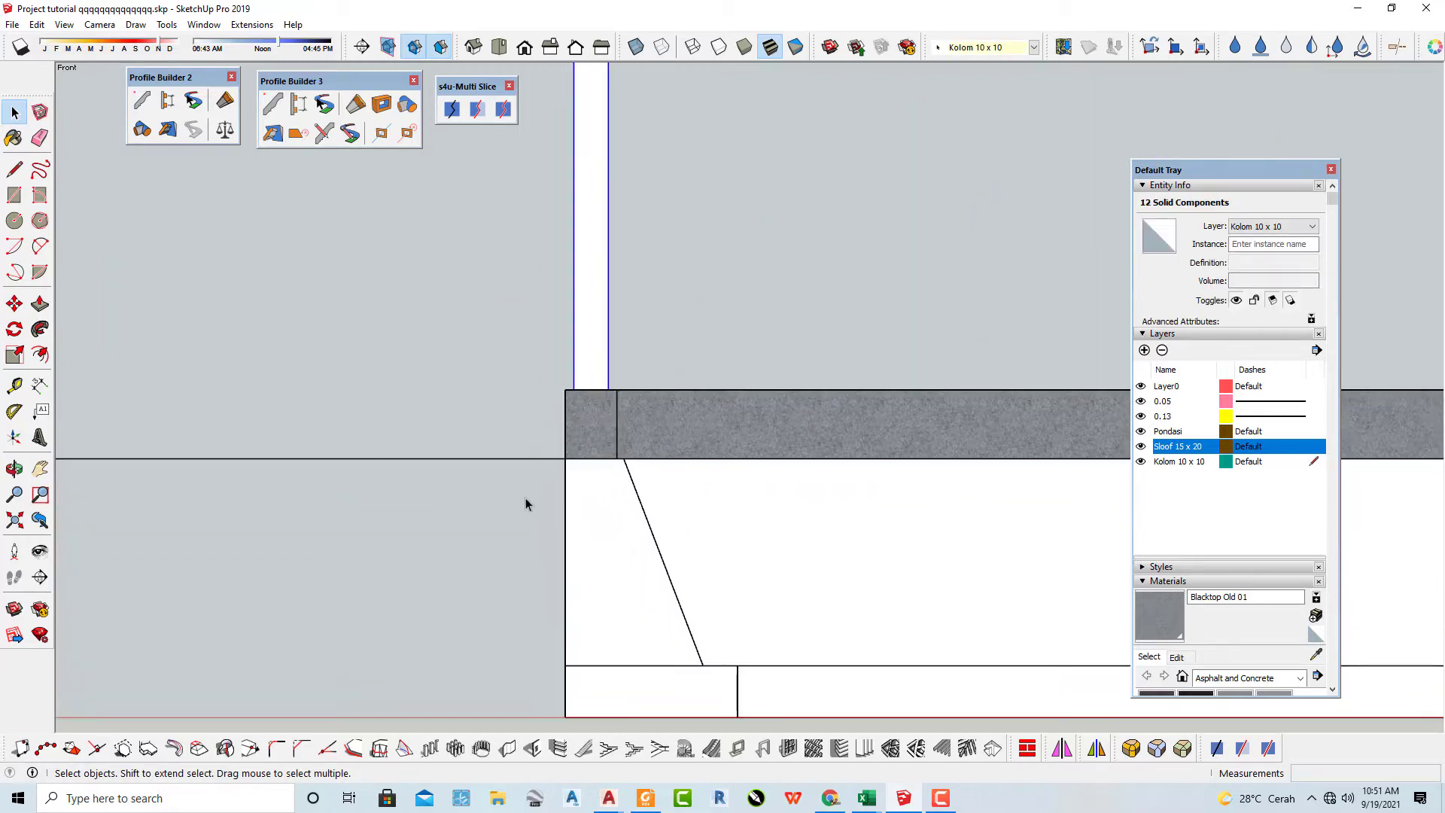
key(m)
scroll(566, 460, up, 2)
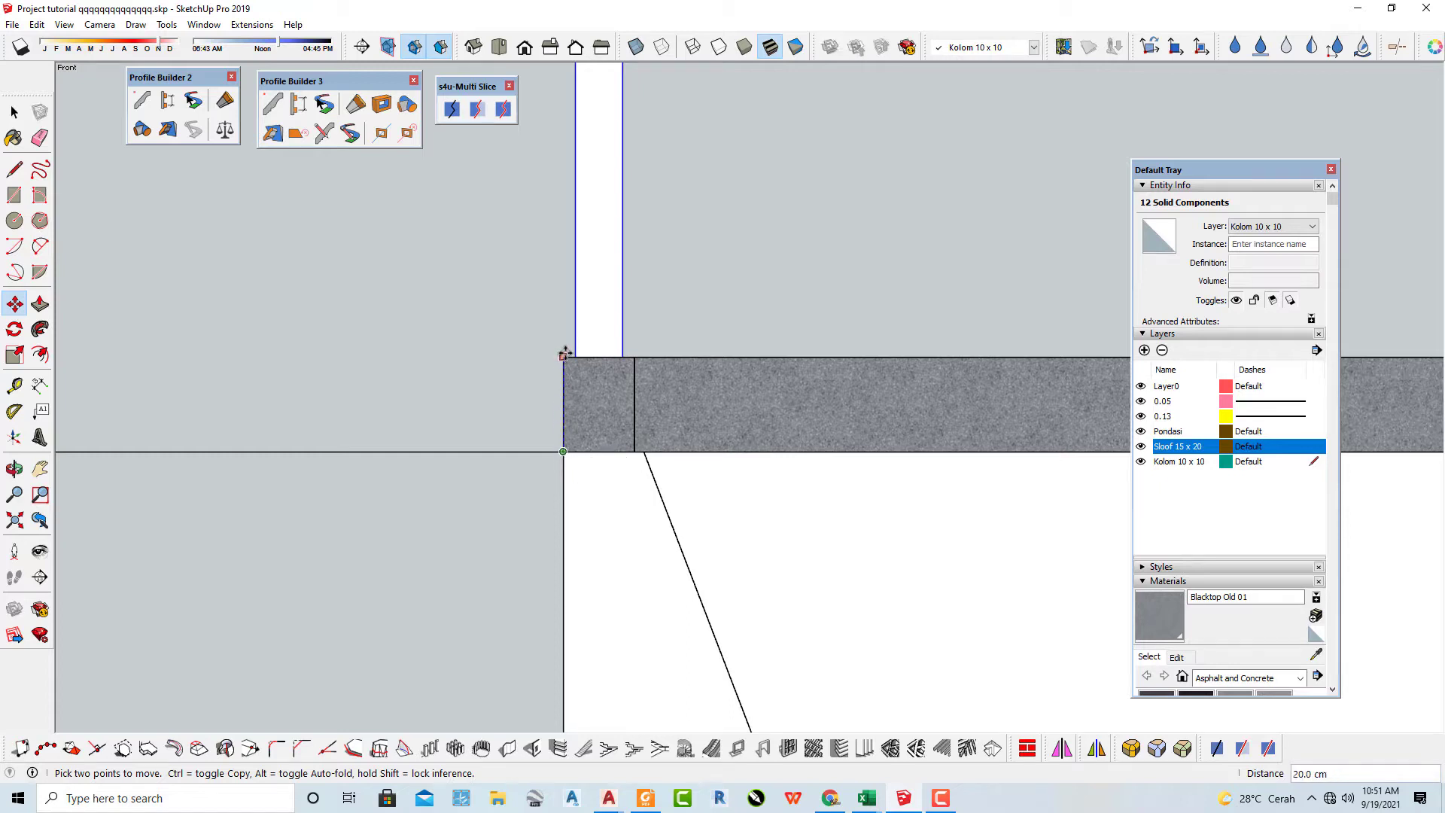
scroll(489, 384, down, 10)
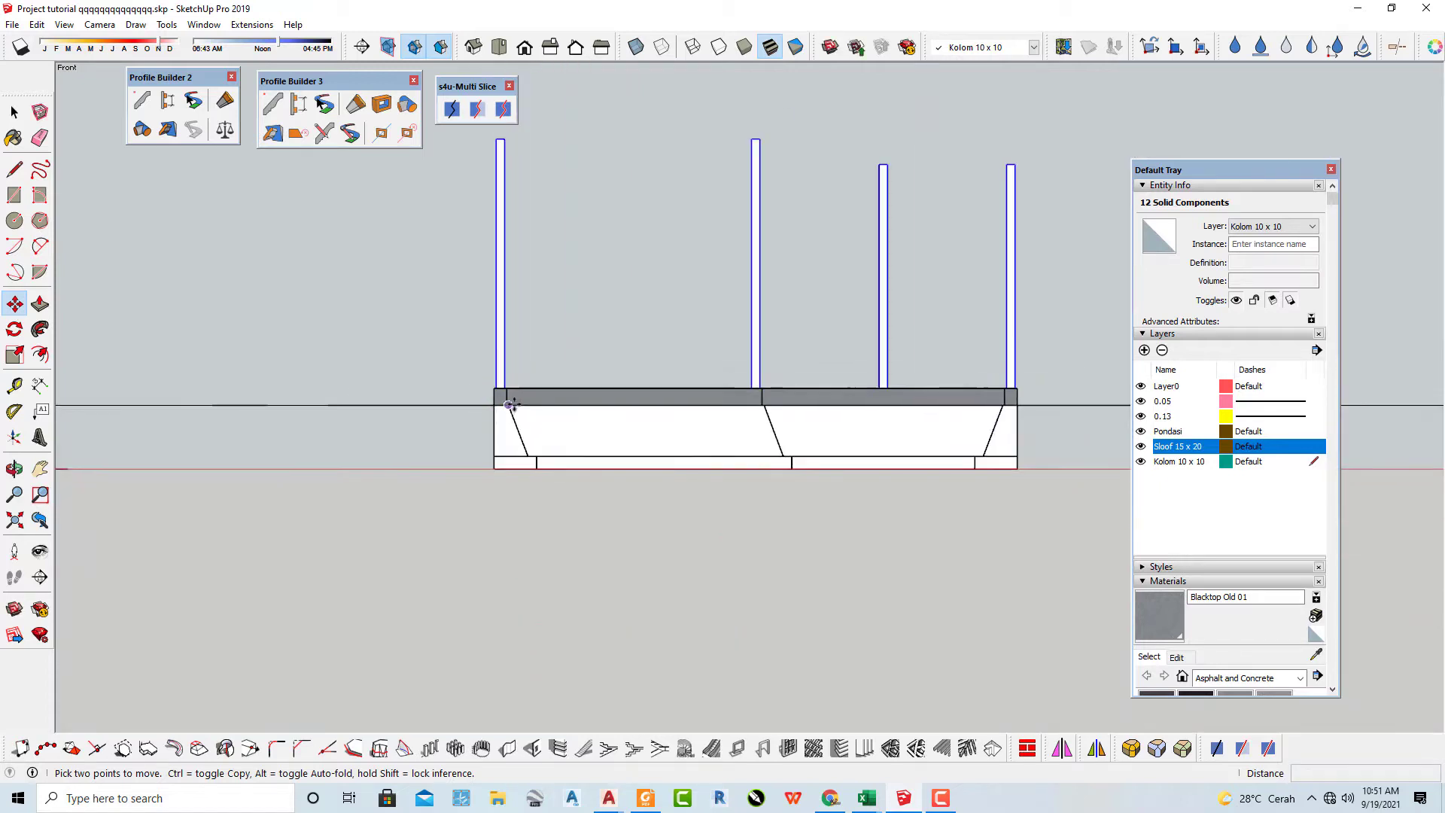
key(space)
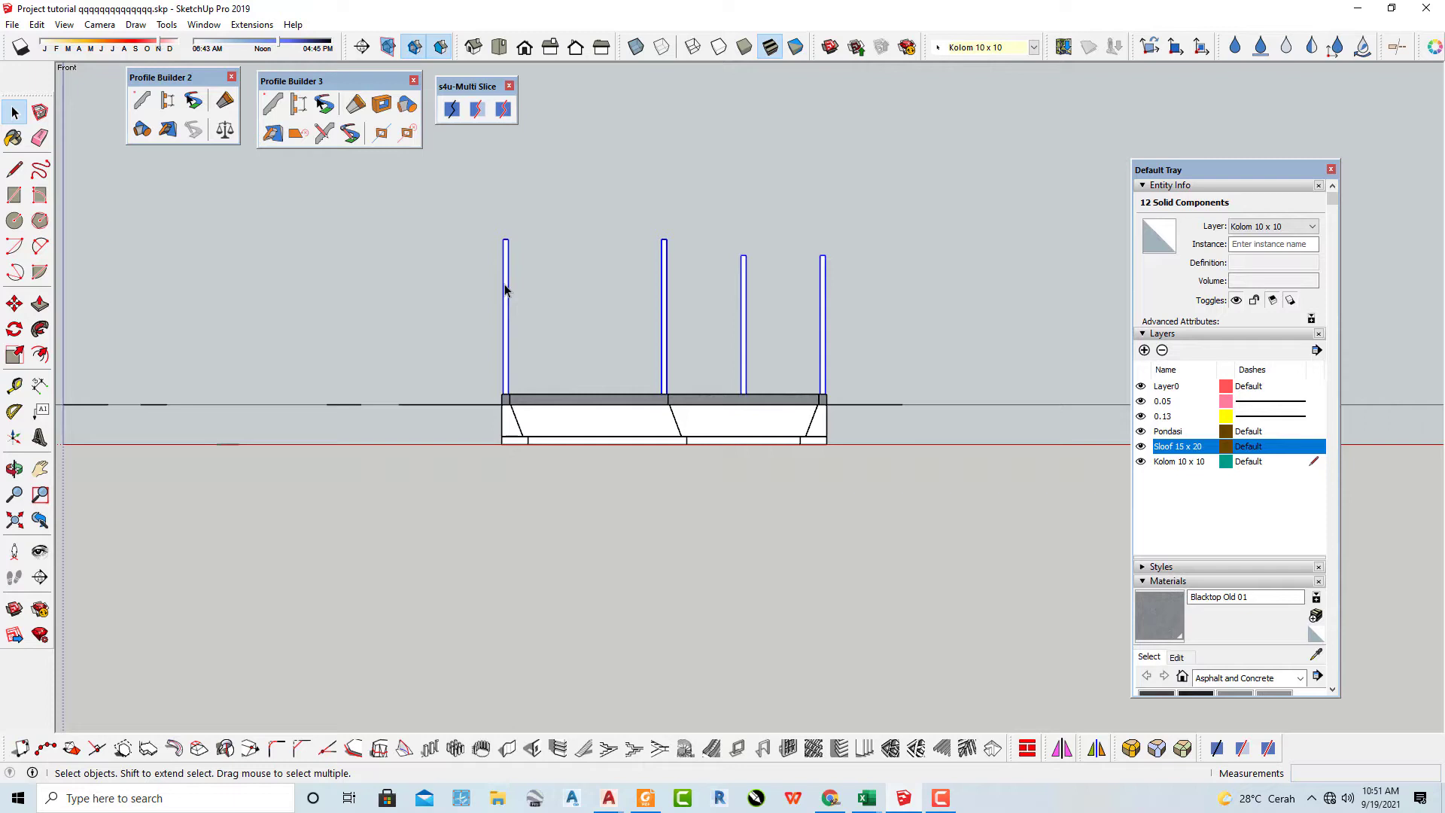
key(m)
click(903, 329)
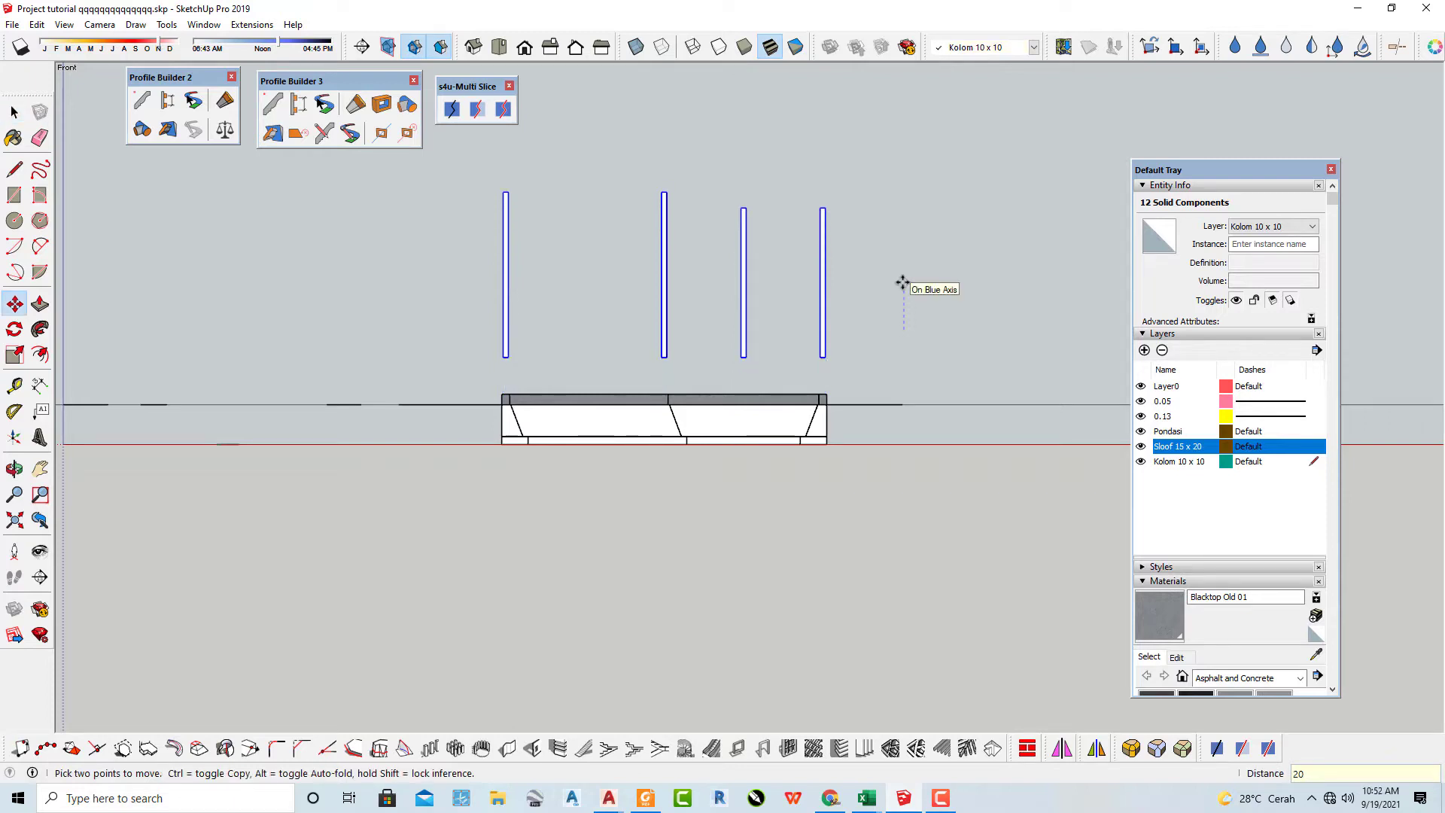
key(Return)
Inspect the column bases on the sloof beams with X-ray display, restore the normal display, and clear the selection.
middle_drag(903, 283, 482, 539)
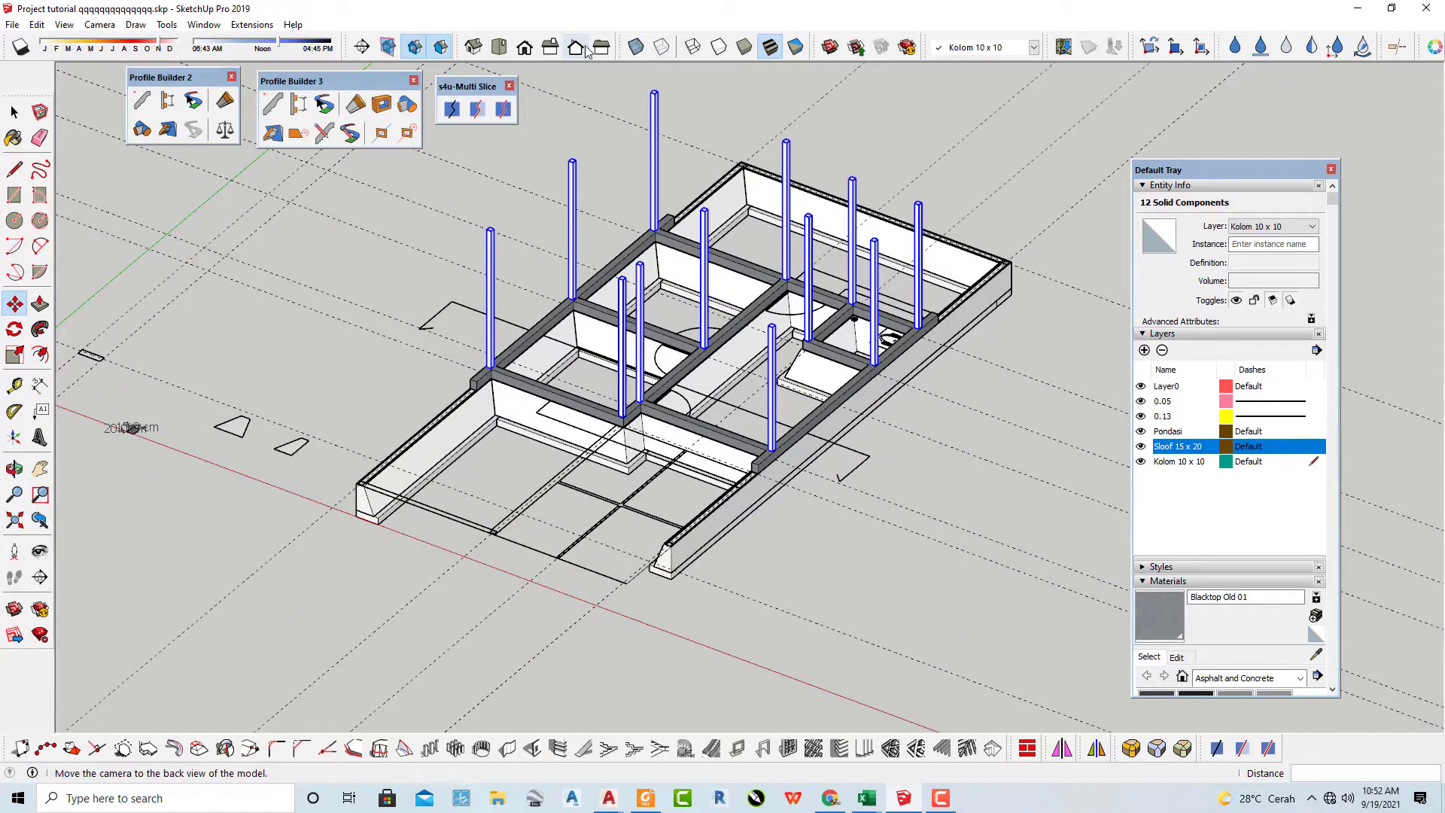
click(634, 48)
scroll(675, 507, up, 3)
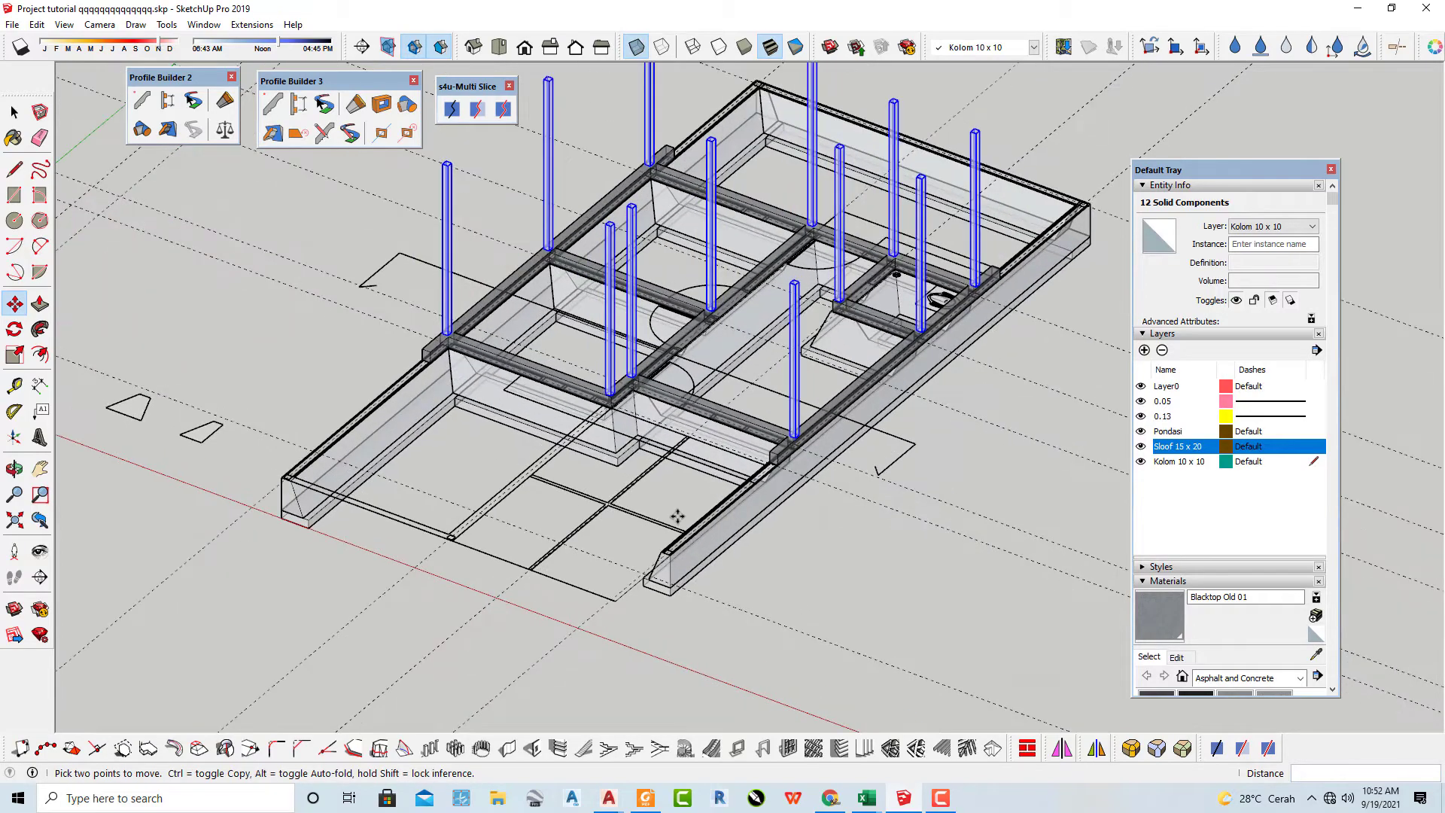
middle_drag(675, 508, 572, 368)
click(634, 48)
scroll(723, 444, down, 3)
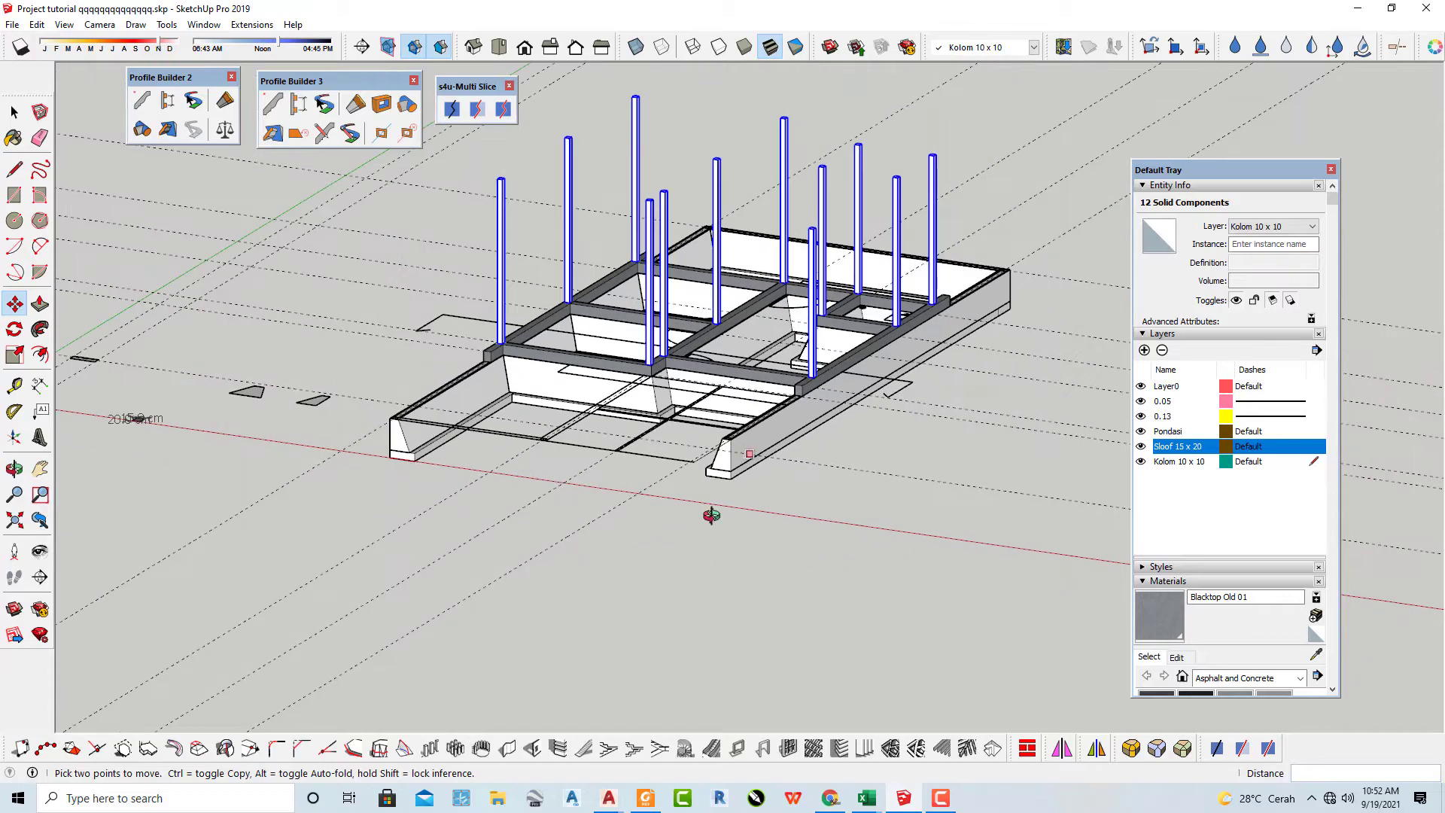
middle_drag(710, 507, 779, 544)
click(973, 489)
Open the front corner column component, select all its geometry, and paint it with Concrete Aggregate Smoke from the Asphalt and Concrete materials.
scroll(564, 406, up, 2)
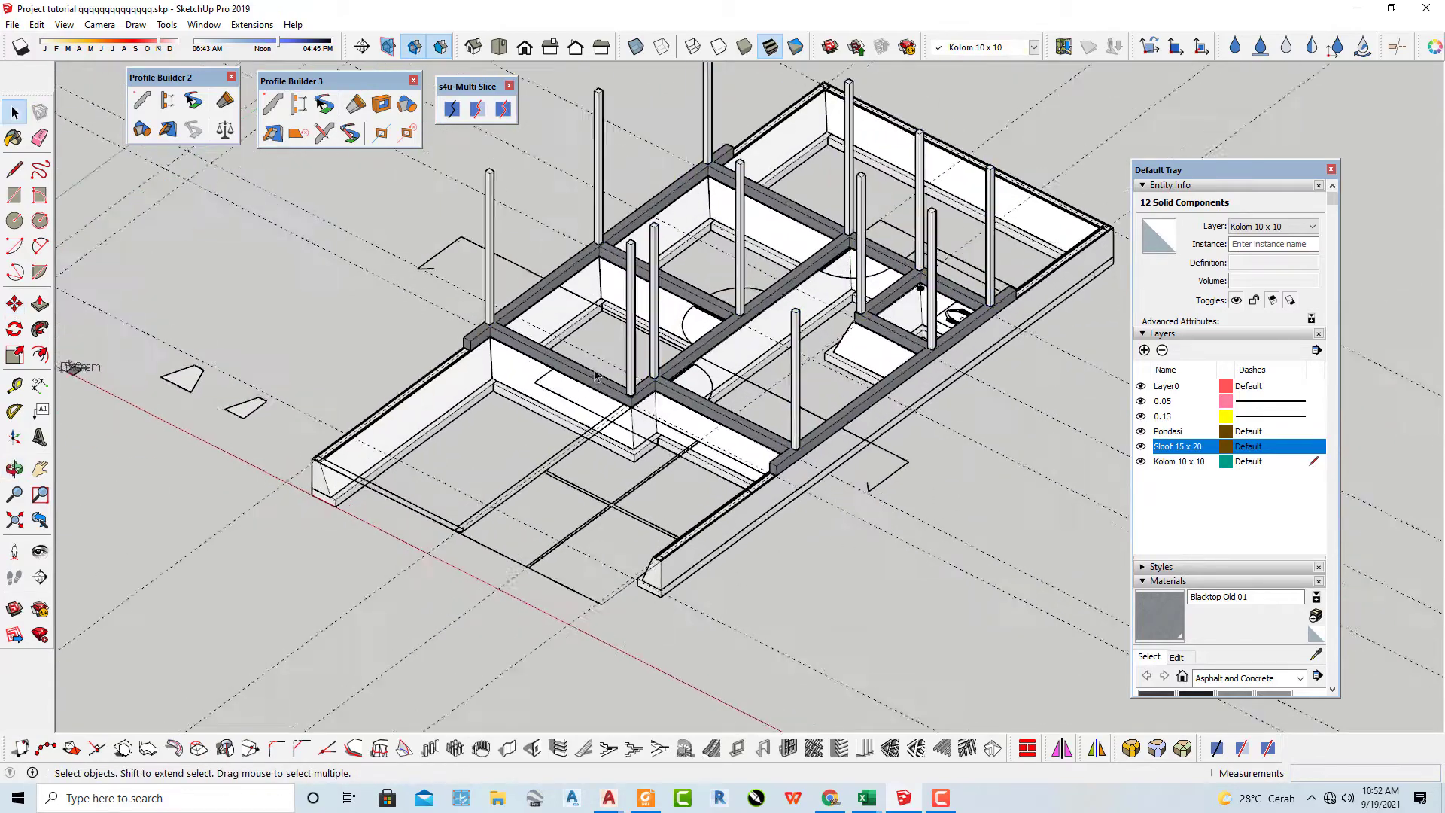
shift+middle_drag(561, 391, 519, 628)
scroll(397, 478, up, 1)
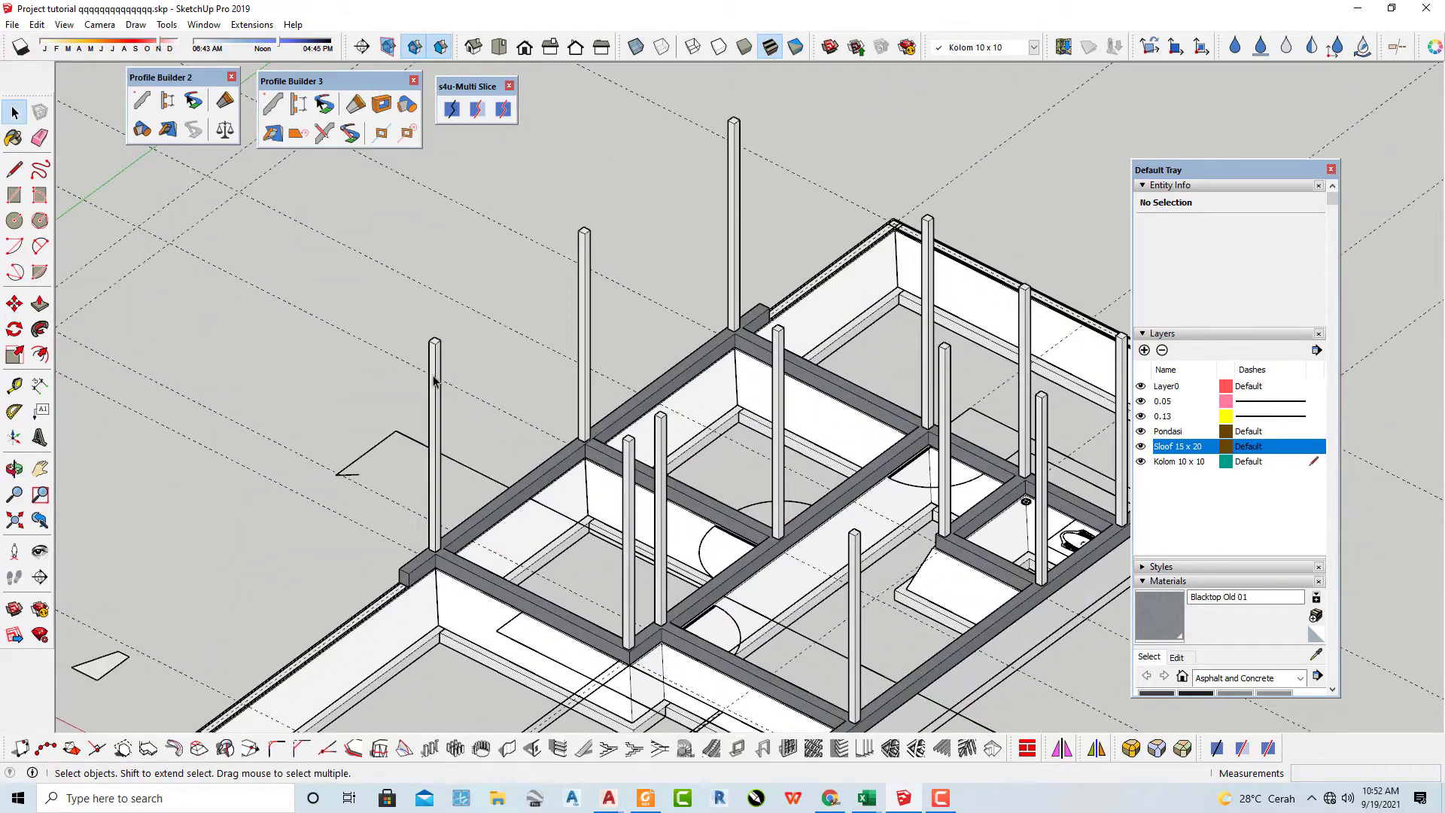
triple_click(433, 380)
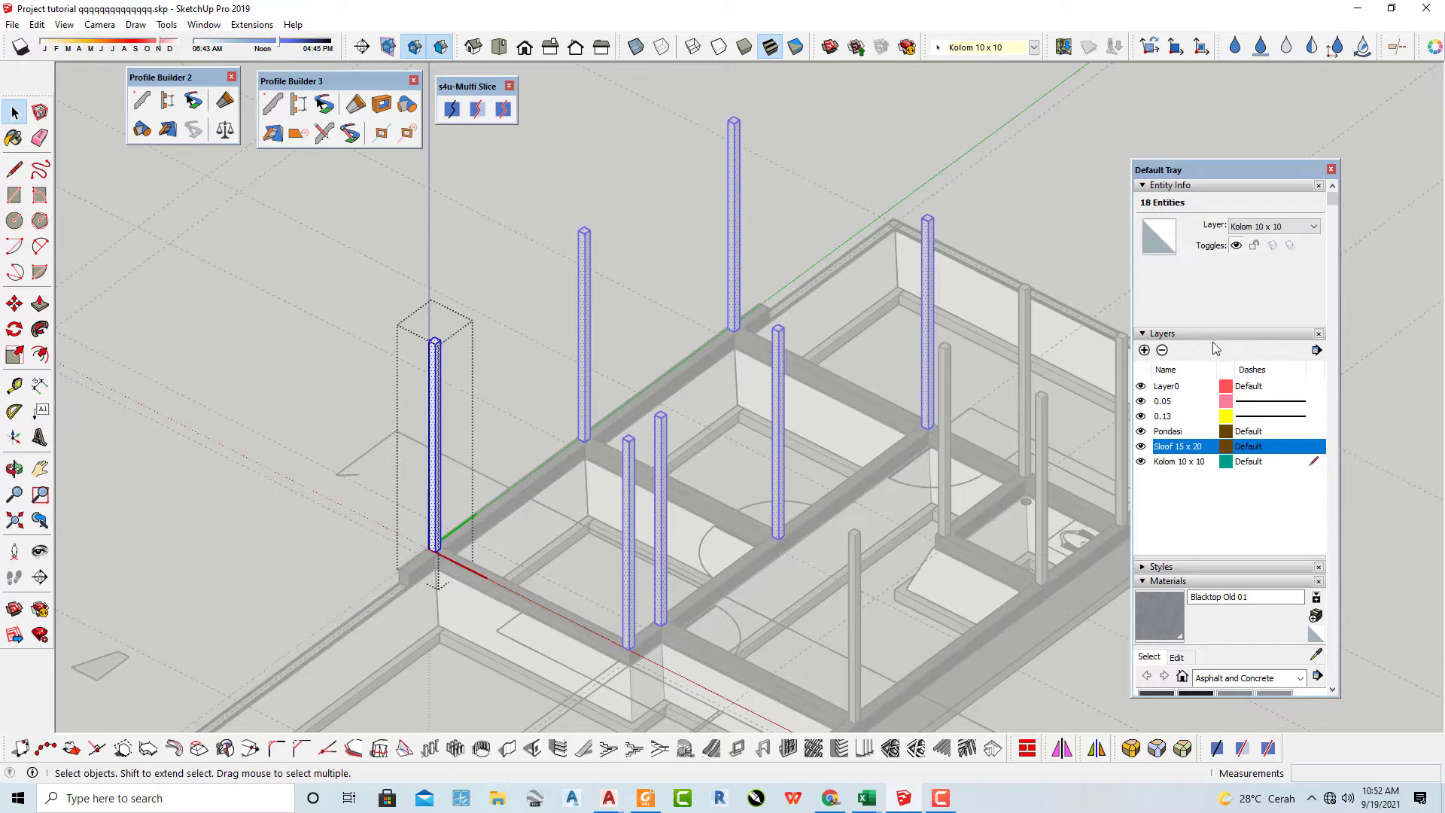
scroll(1250, 583, down, 3)
scroll(1256, 463, up, 3)
click(1218, 186)
click(1211, 200)
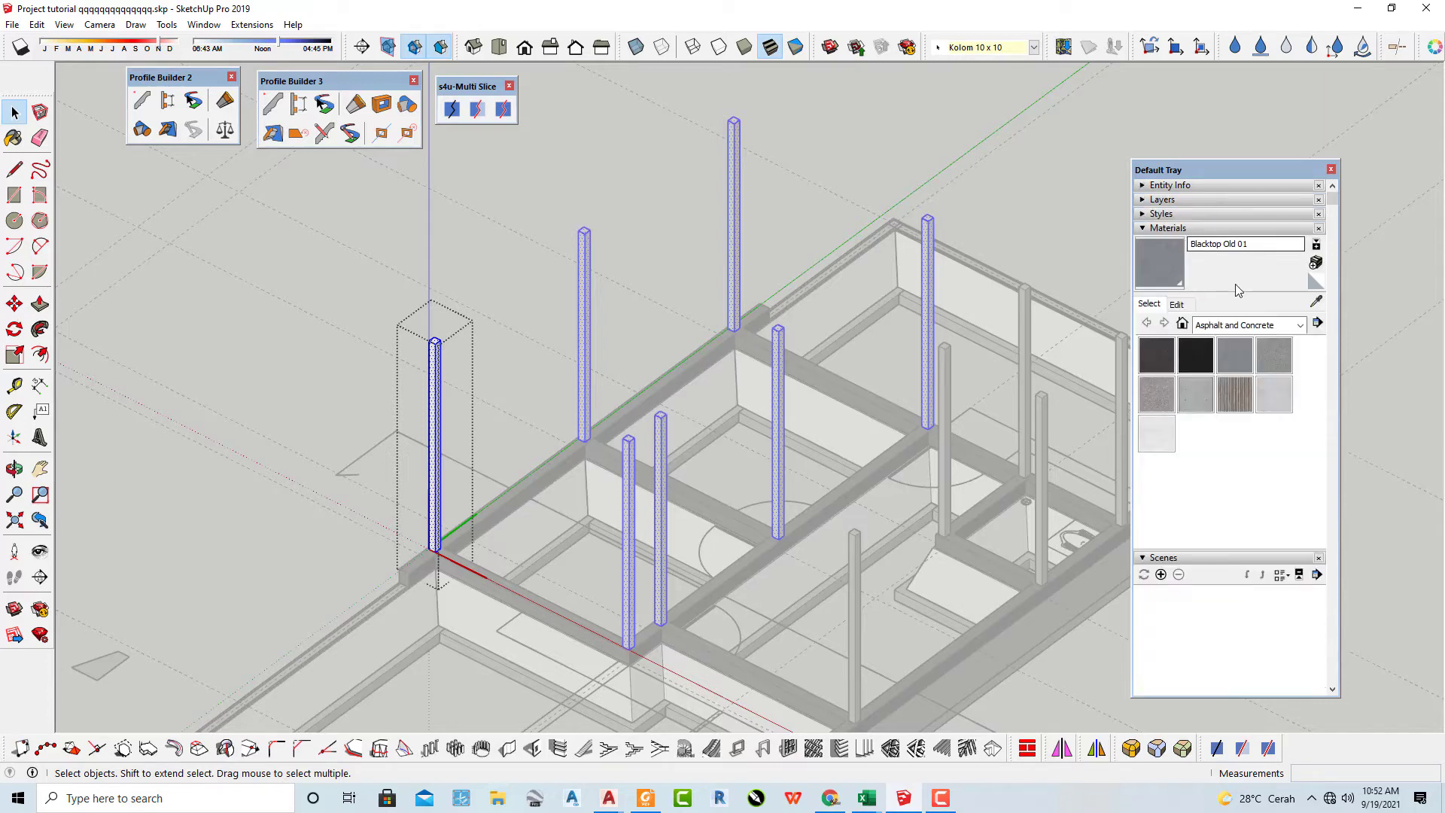
click(1149, 404)
scroll(747, 138, up, 1)
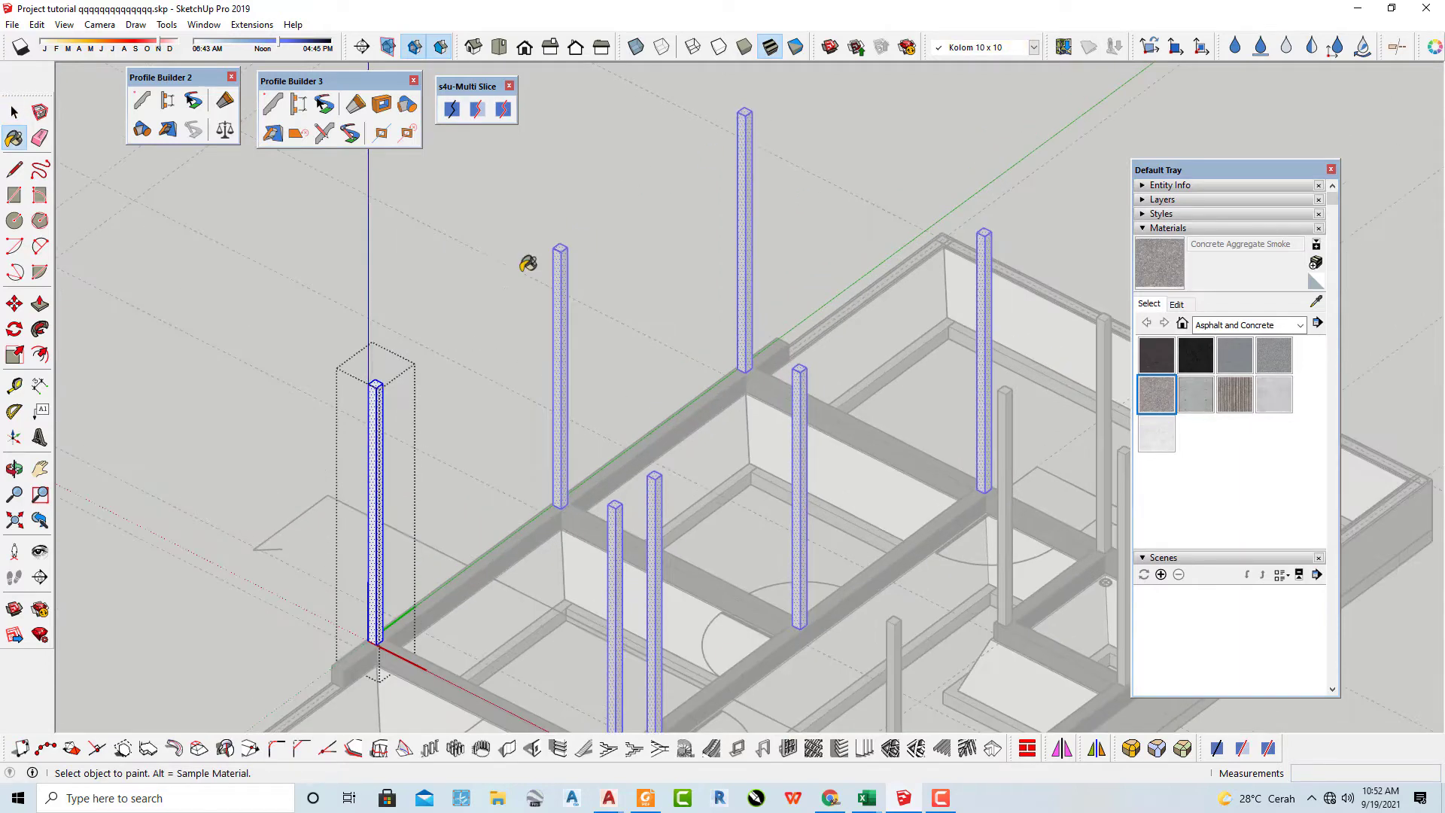
scroll(361, 381, up, 1)
click(362, 382)
scroll(371, 371, up, 2)
key(space)
click(406, 304)
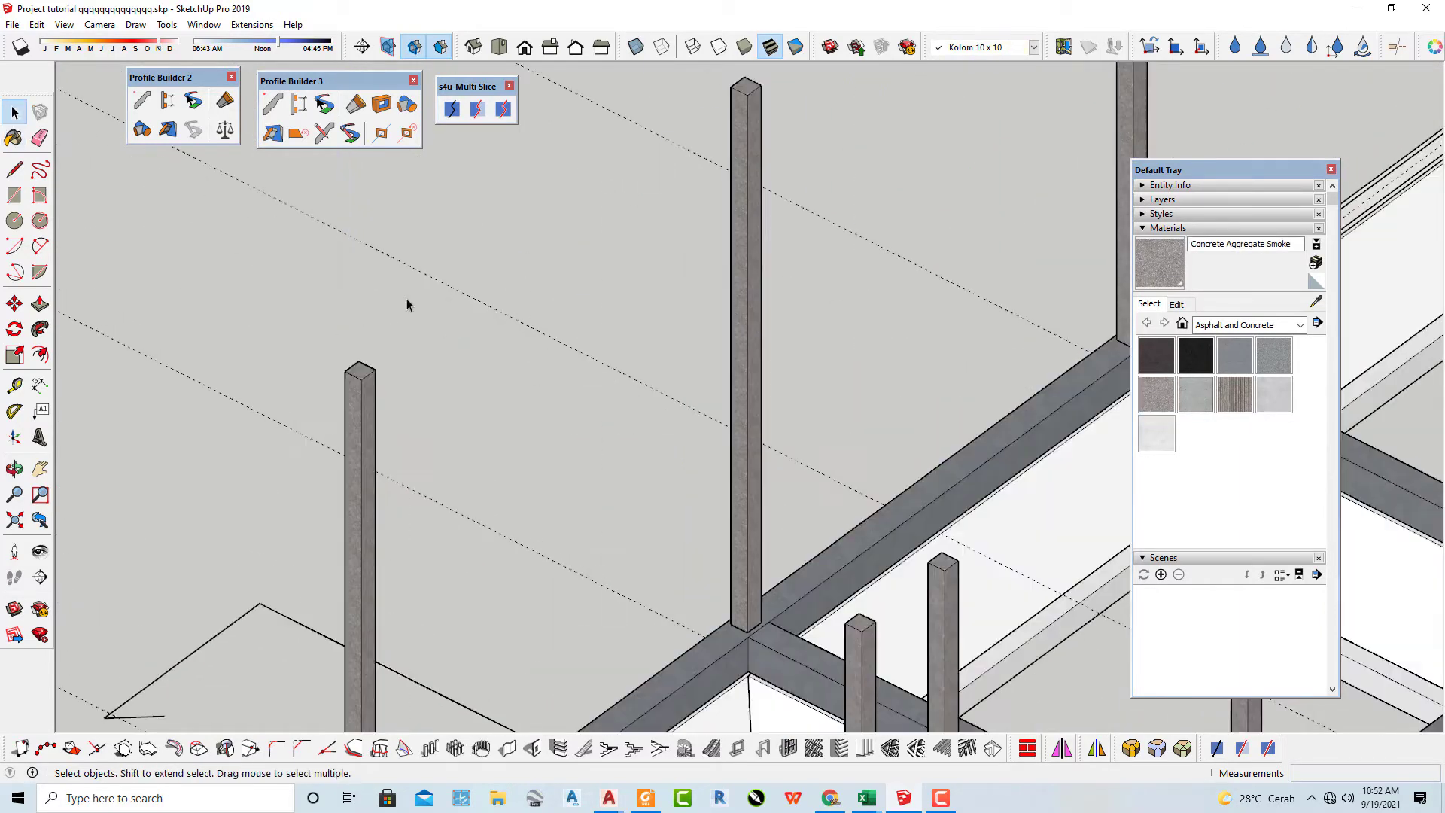
scroll(343, 421, up, 6)
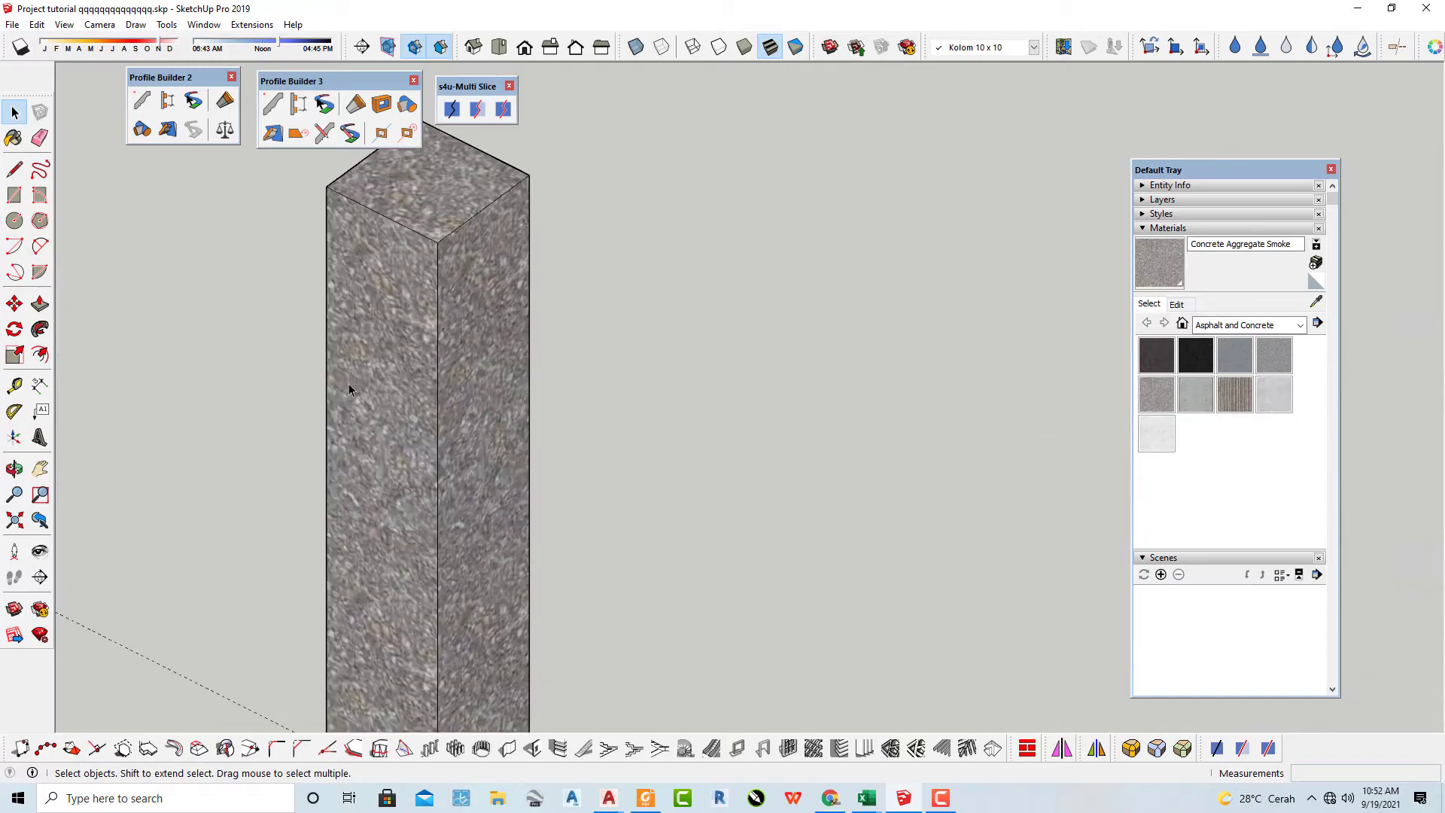
Open a bathroom corner column from the unpainted component set, select all its geometry, and paint it with Concrete Aggregate Smoke.
scroll(350, 388, down, 10)
middle_drag(350, 388, 548, 267)
scroll(819, 375, up, 1)
middle_drag(819, 379, 757, 525)
scroll(872, 353, up, 1)
double_click(856, 282)
triple_click(856, 284)
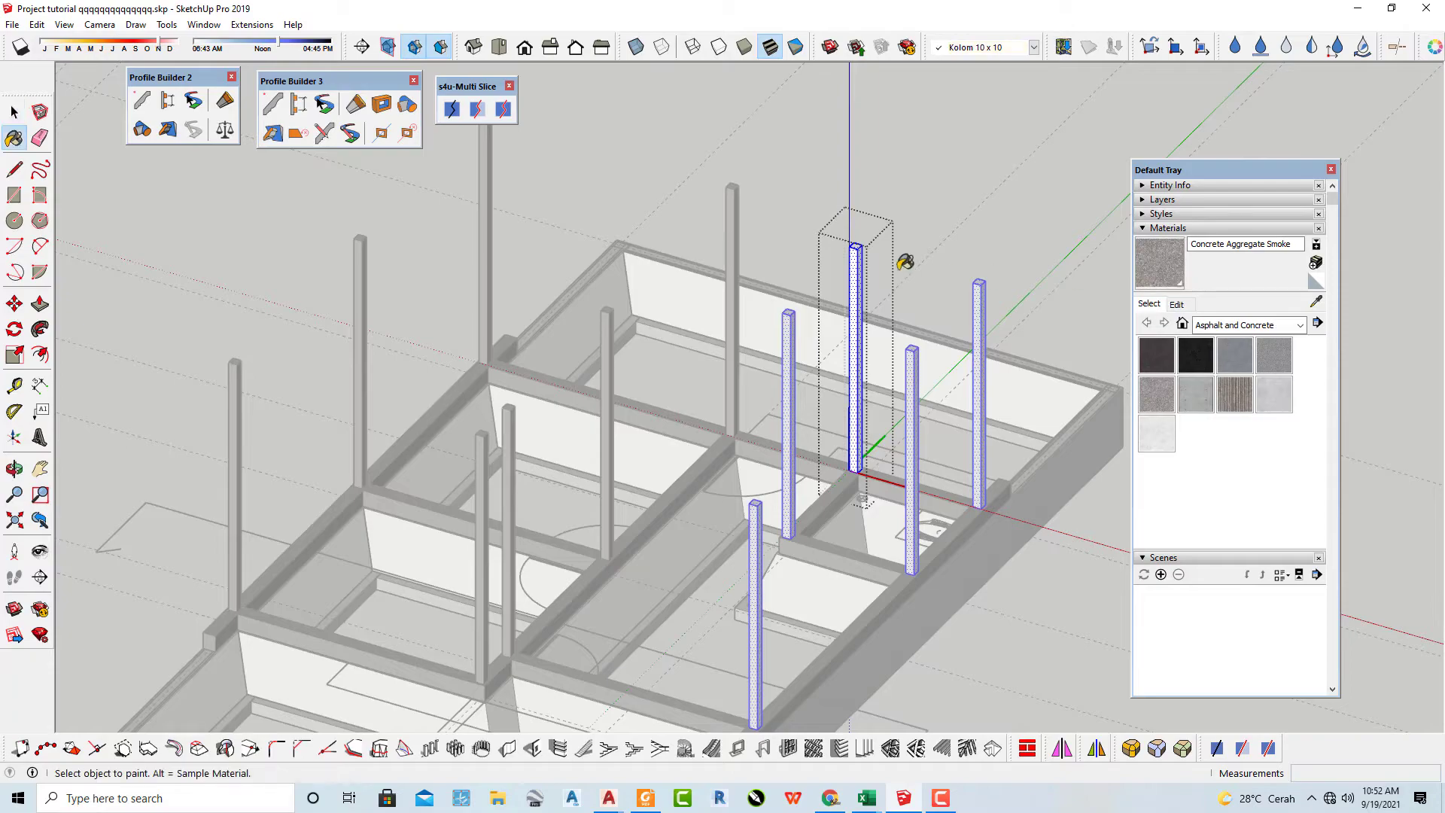
click(855, 250)
key(space)
click(875, 185)
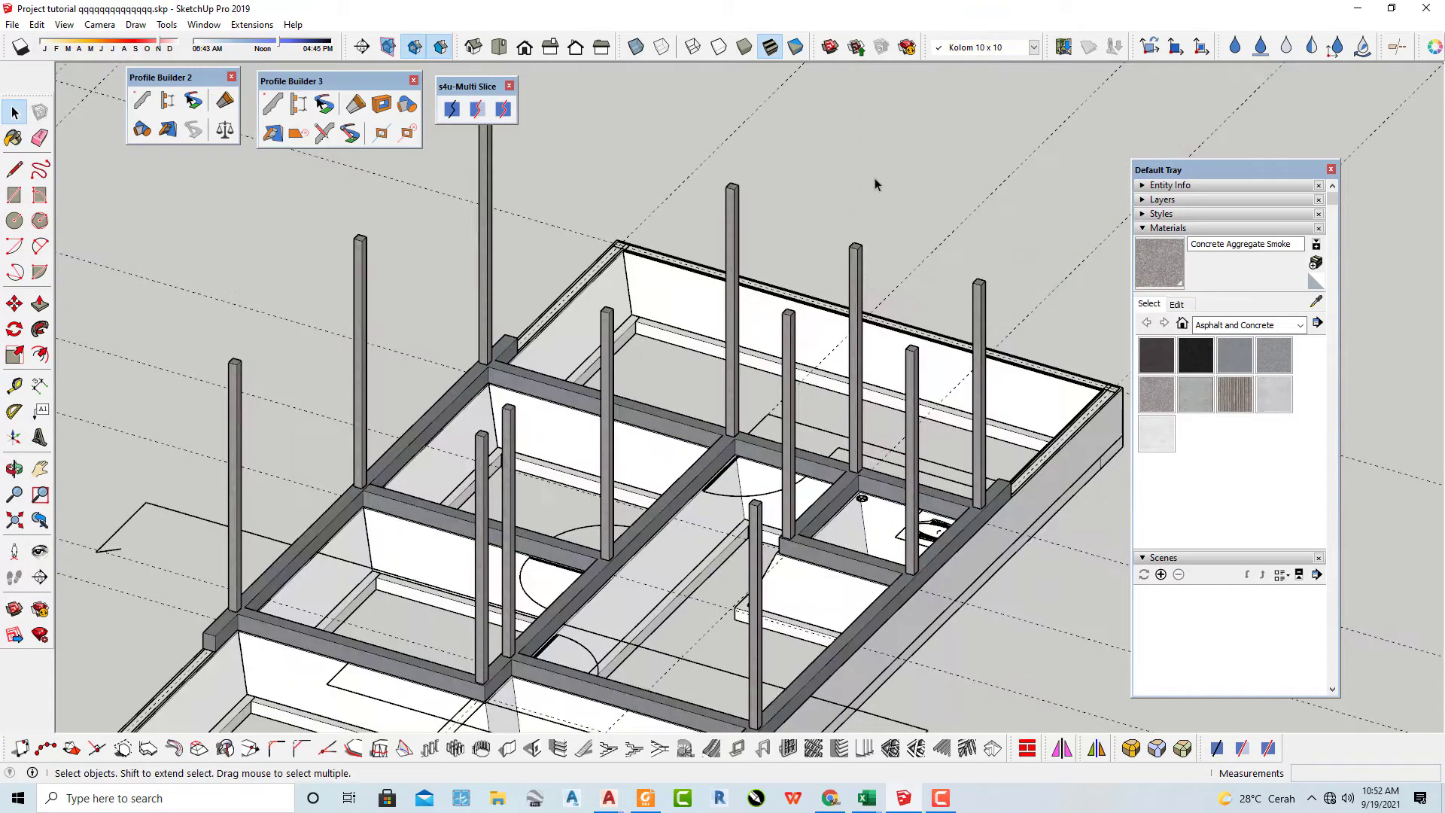
Switch to the Plot style.dwg drawing in AutoCAD and maximize its window.
scroll(850, 316, down, 2)
mouse_move(843, 334)
middle_down()
mouse_move(819, 348)
mouse_move(517, 287)
mouse_move(303, 284)
mouse_move(422, 373)
mouse_move(959, 377)
mouse_move(696, 410)
middle_up()
middle_drag(748, 455, 718, 521)
scroll(719, 521, up, 1)
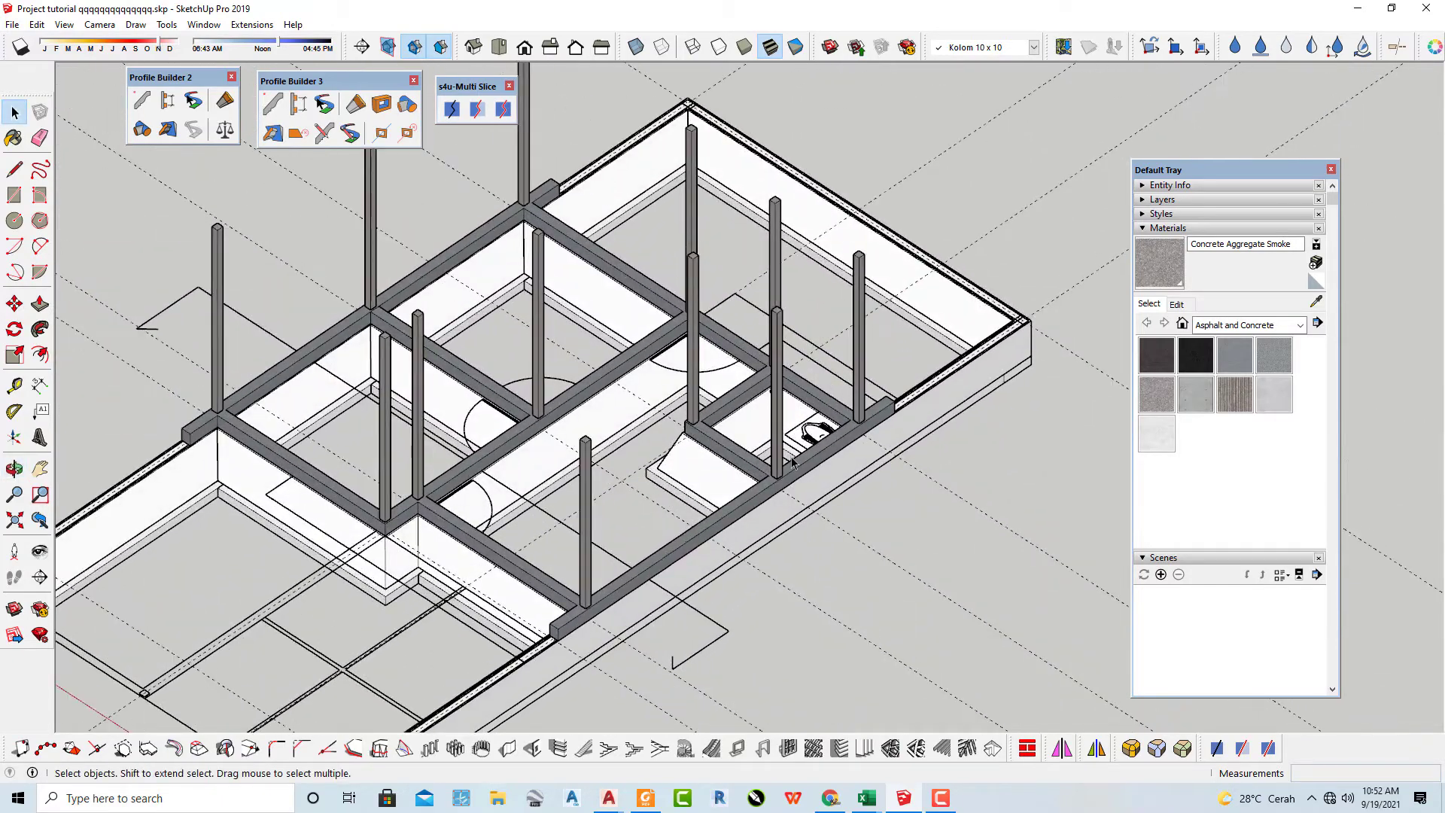
click(610, 799)
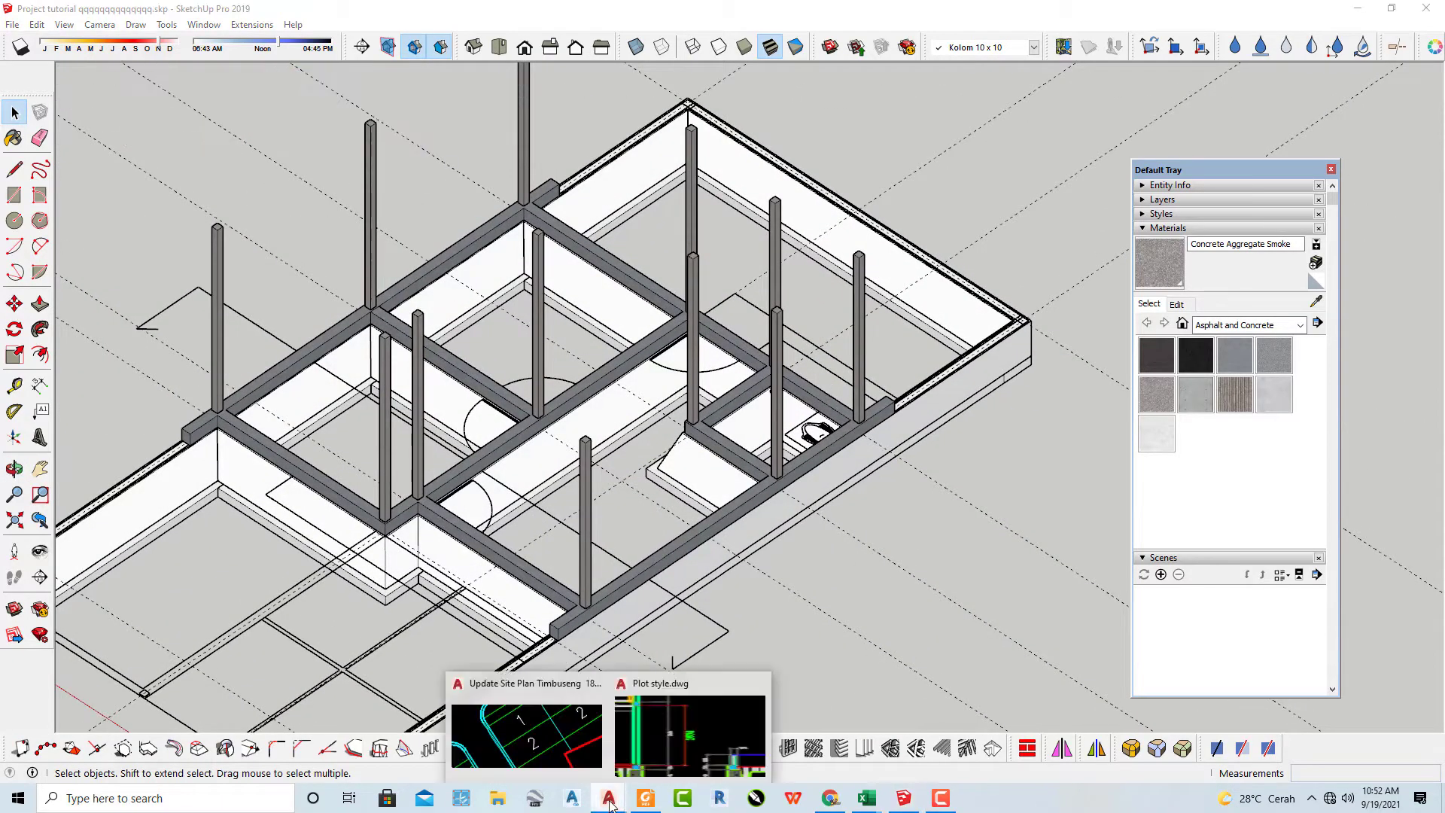
click(632, 767)
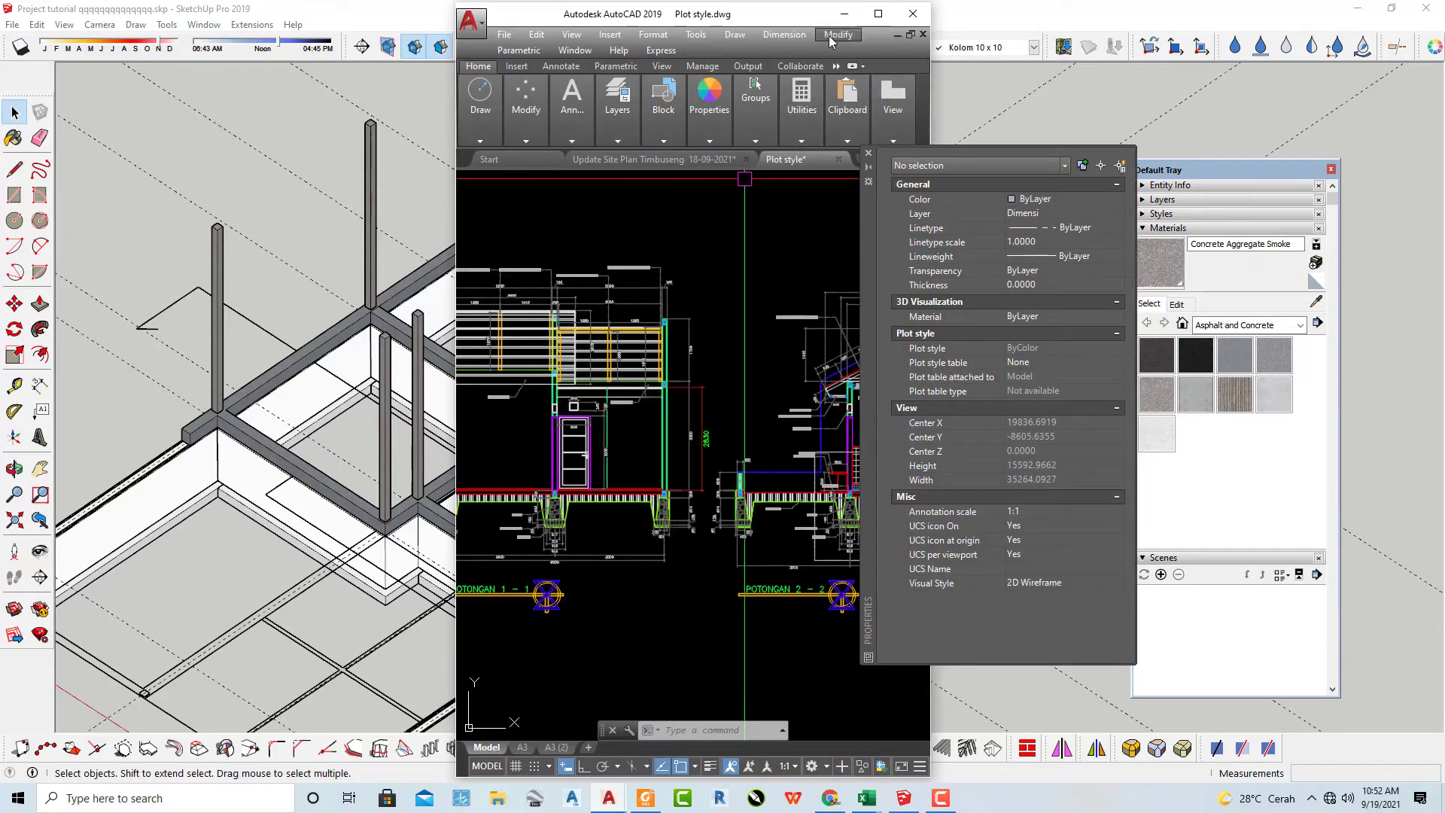
click(878, 13)
Examine sections Potongan 3 - 3 and Potongan 4 - 4, checking the sloof, column and boundary wall details.
scroll(45, 305, down, 5)
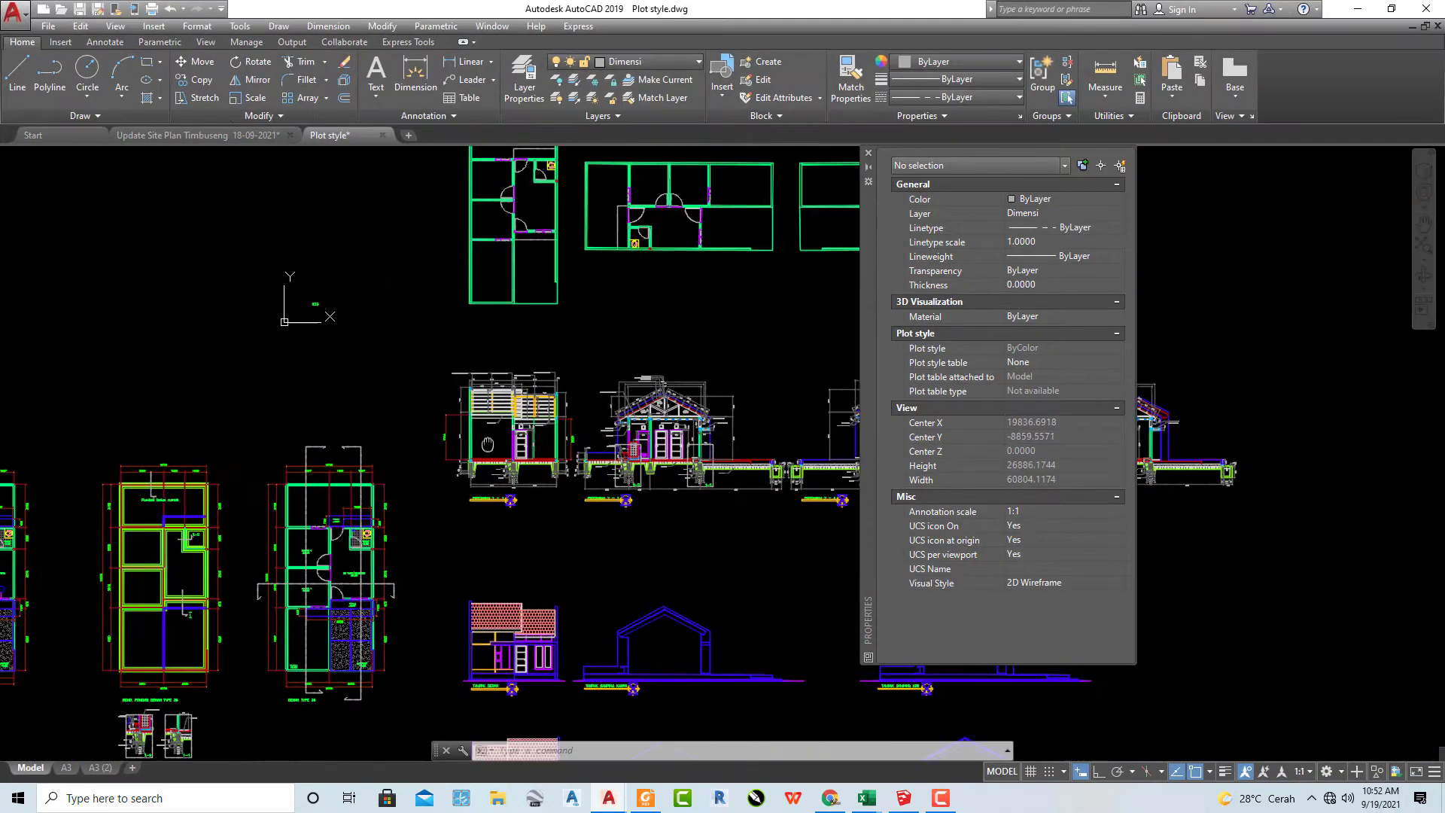
scroll(647, 452, up, 4)
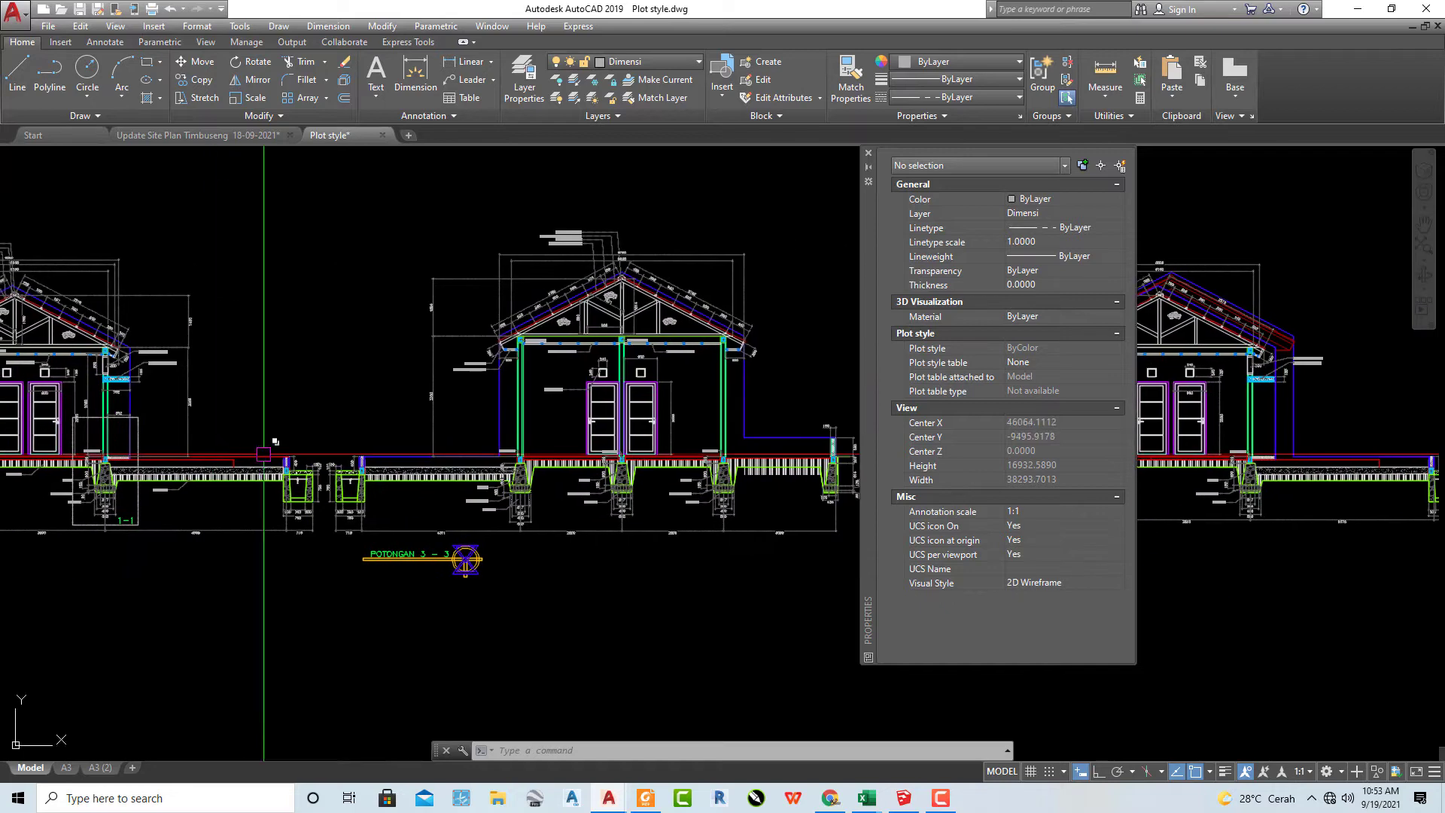
middle_drag(714, 454, 329, 450)
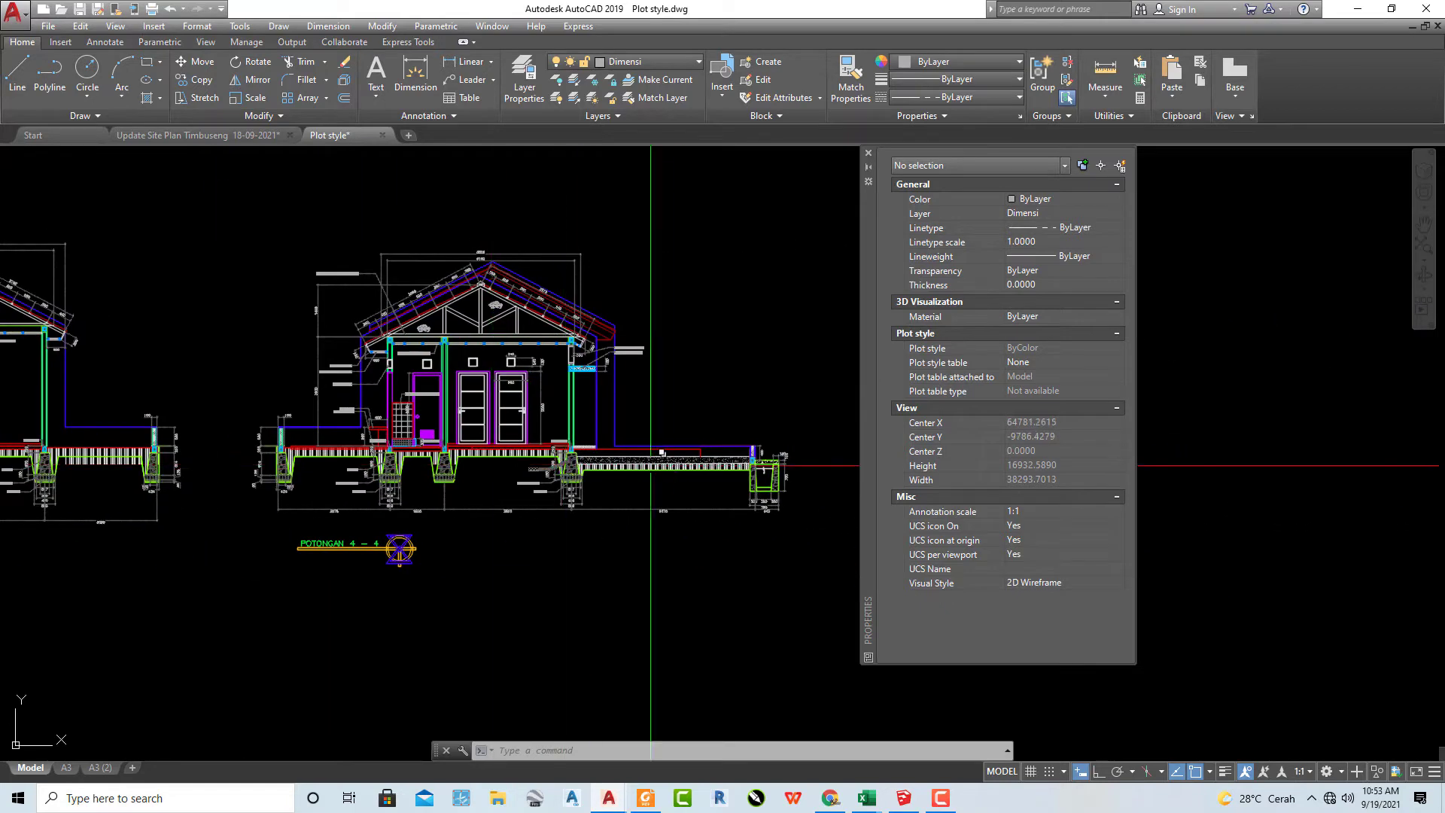
scroll(300, 453, up, 5)
scroll(256, 440, down, 5)
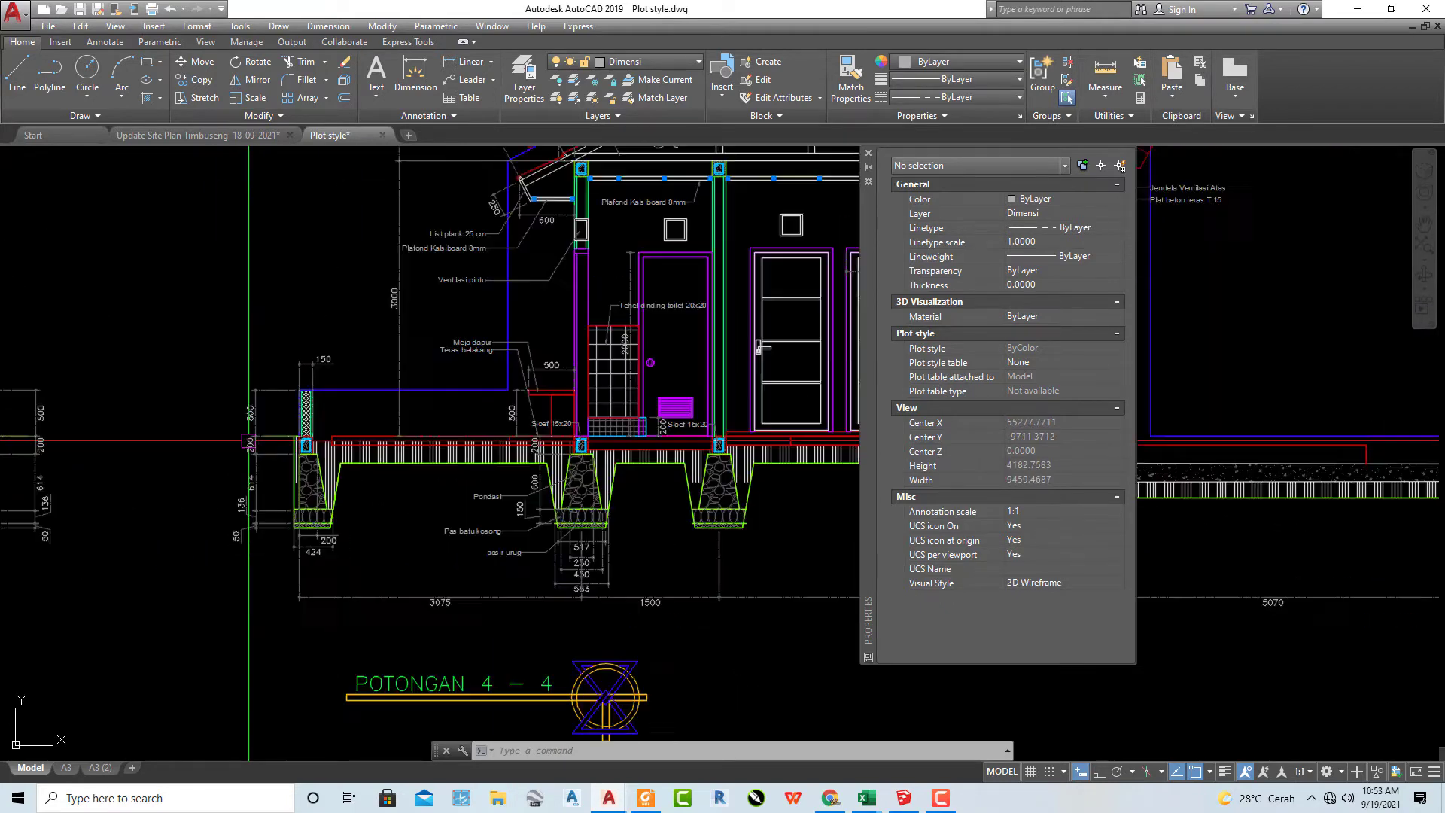
scroll(256, 440, up, 1)
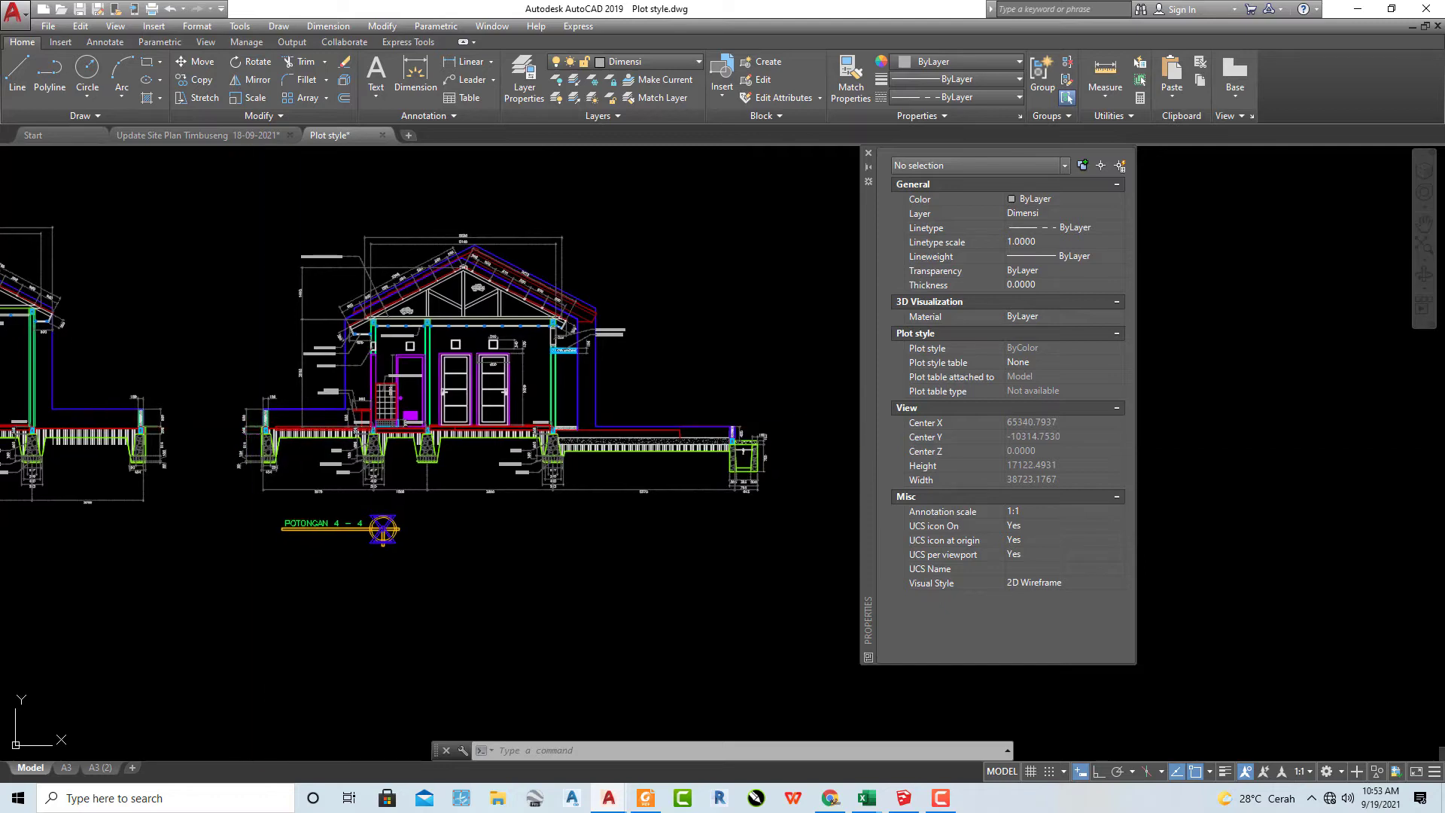
scroll(768, 443, up, 3)
scroll(673, 435, up, 3)
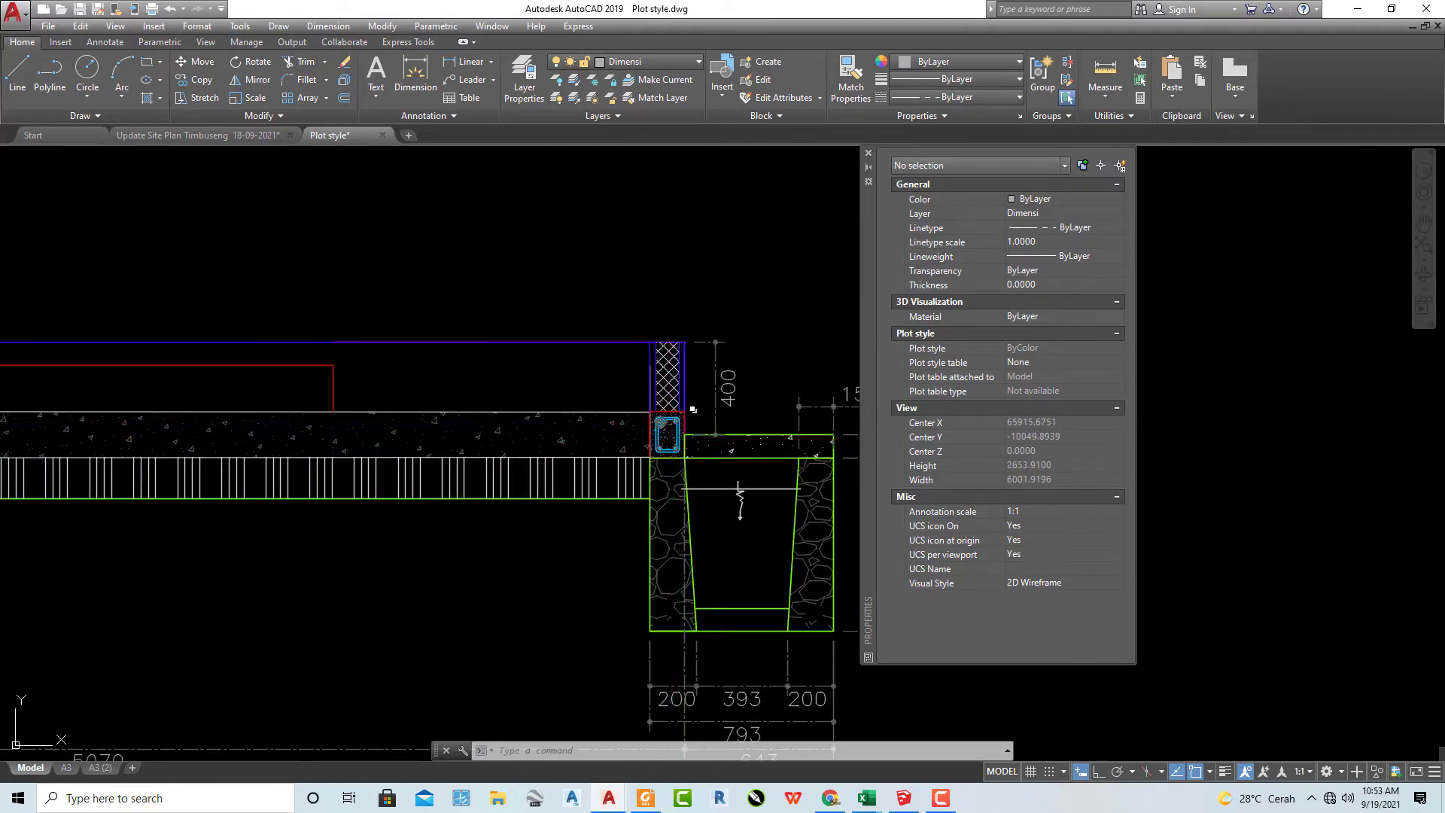
scroll(685, 422, down, 6)
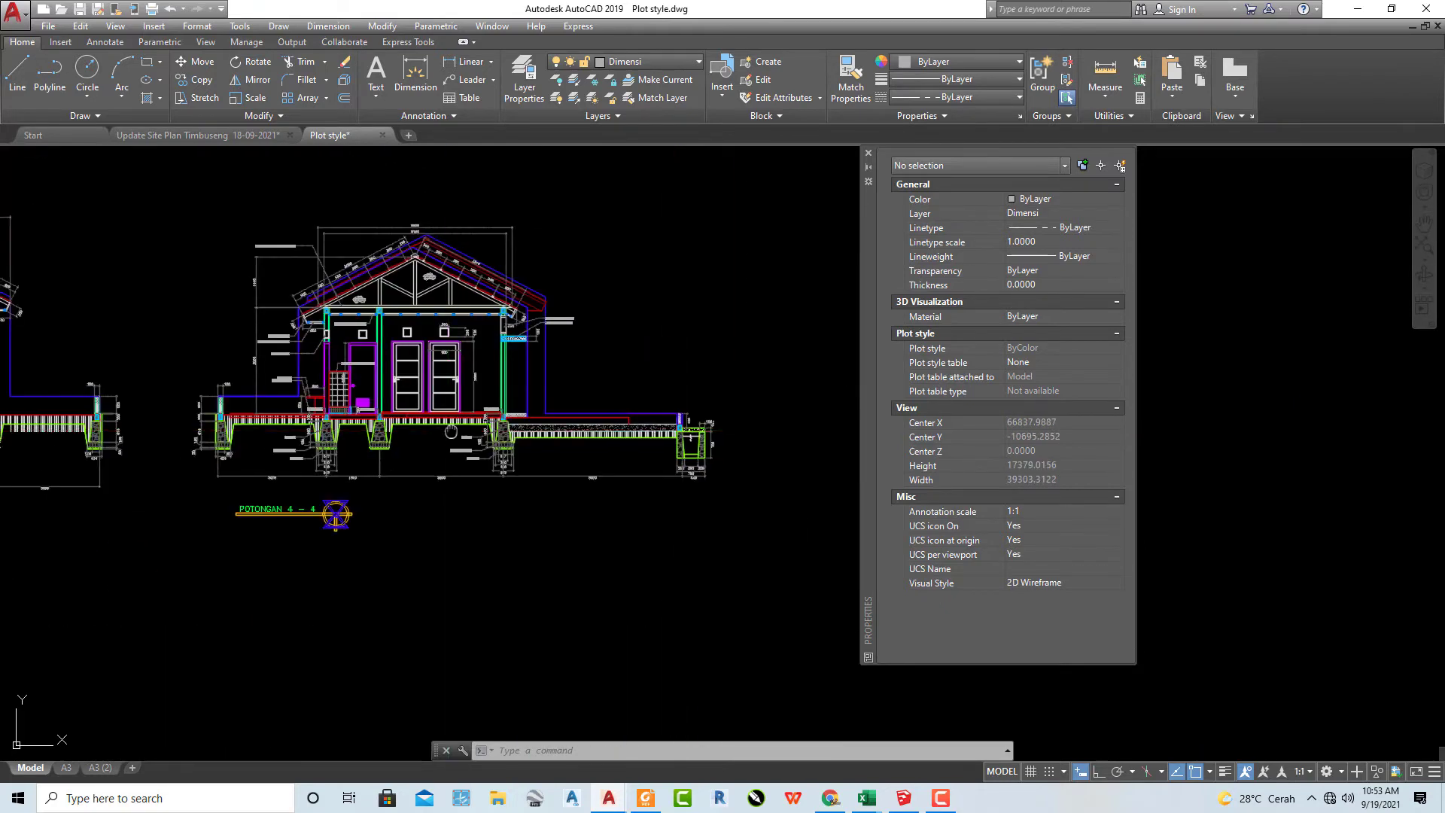
middle_drag(465, 417, 757, 454)
scroll(636, 417, up, 2)
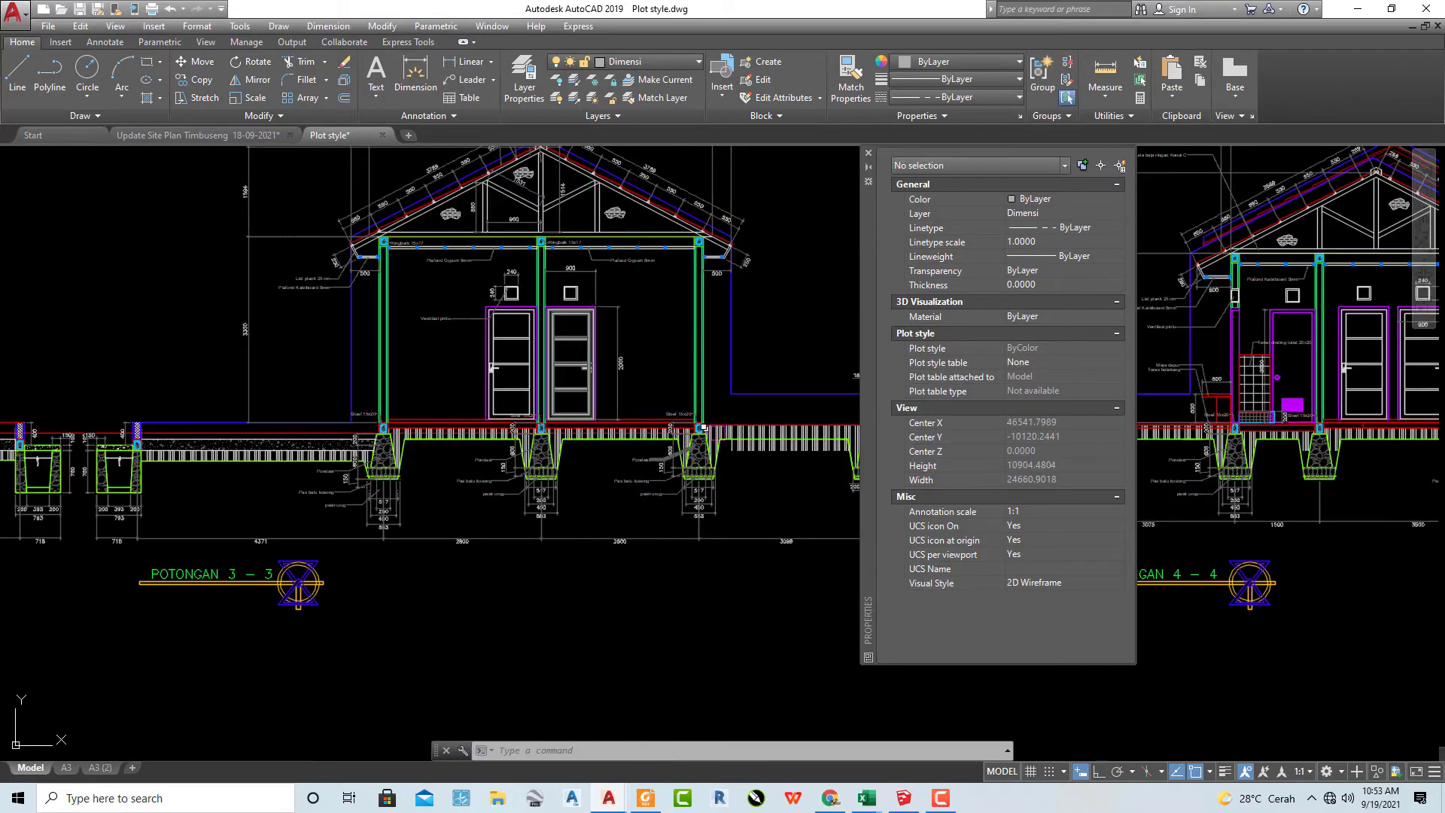
Switch back to SketchUp and review the painted columns on the sloof beams across the whole house model.
click(1352, 9)
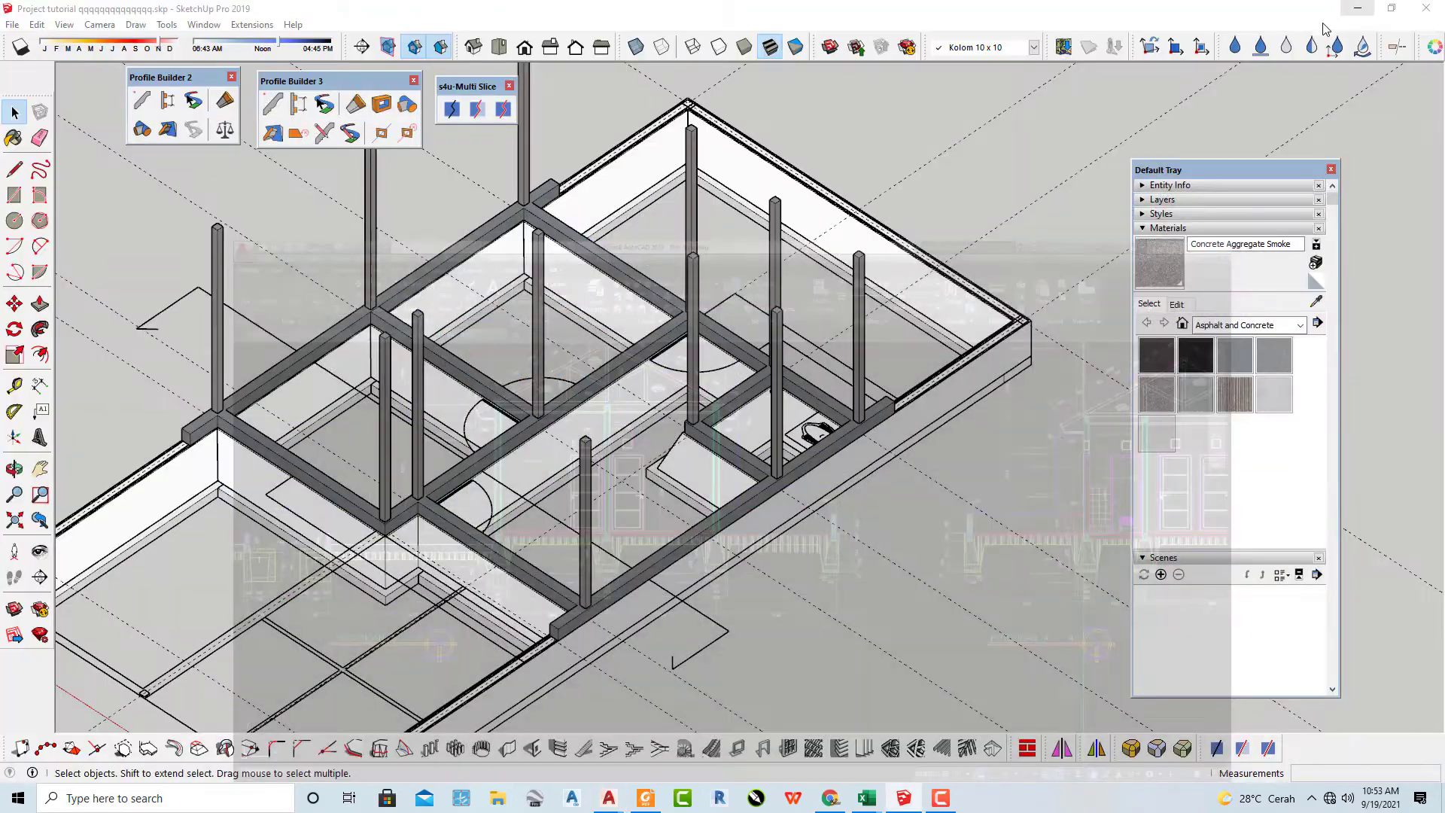
mouse_move(942, 403)
middle_down()
mouse_move(887, 353)
mouse_move(906, 345)
mouse_move(916, 414)
middle_up()
scroll(916, 416, down, 2)
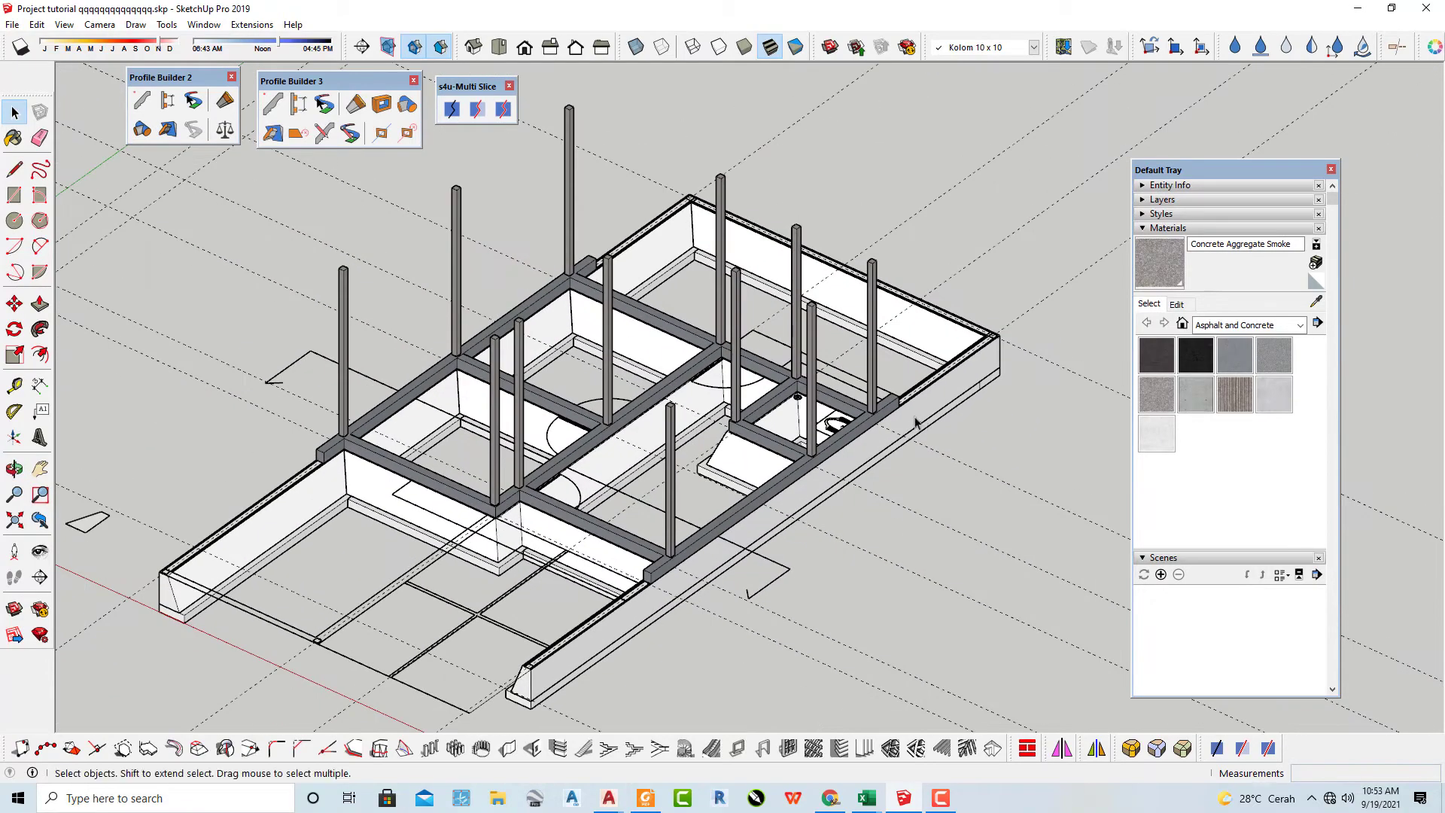
shift+middle_drag(789, 450, 755, 514)
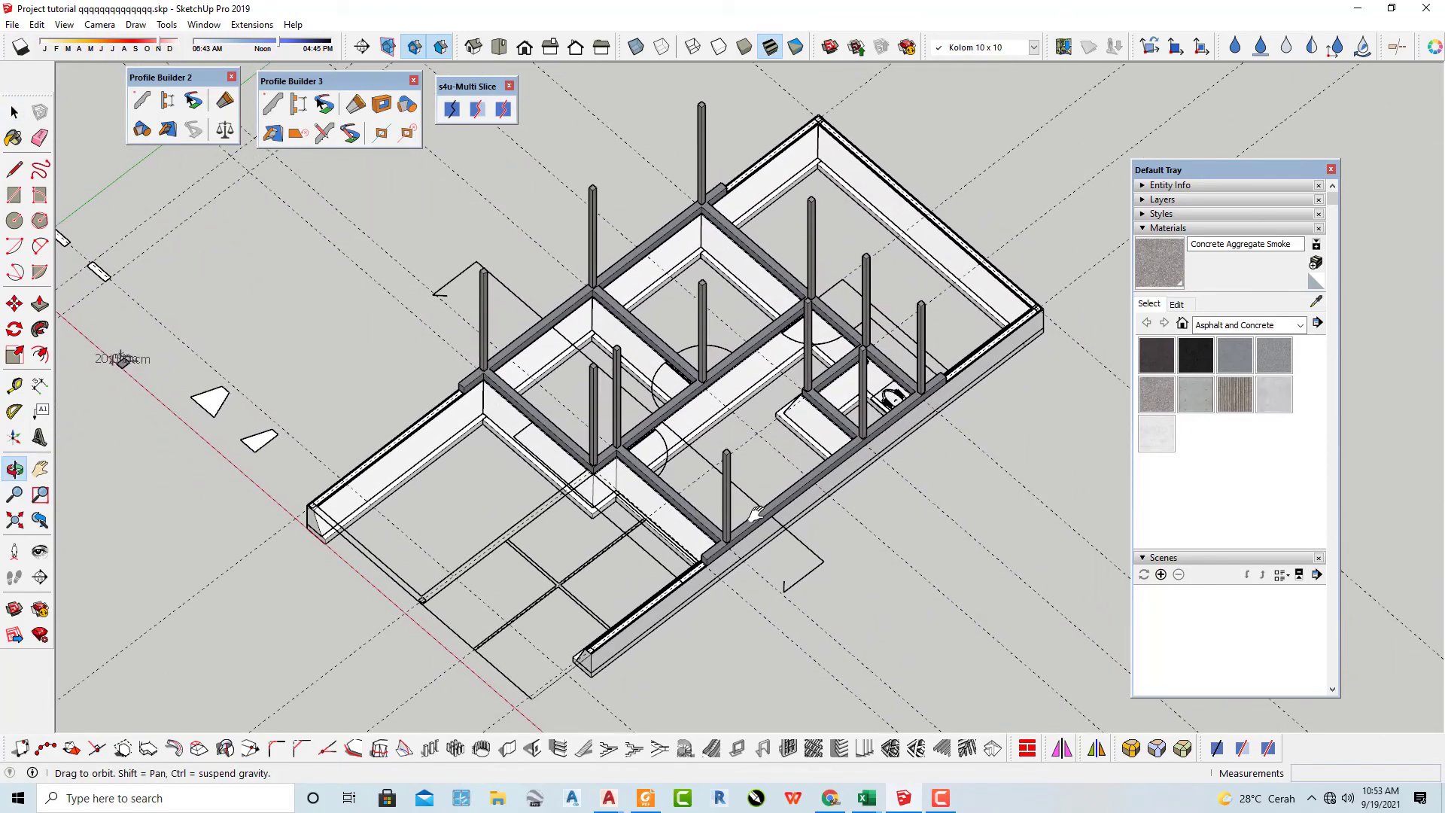